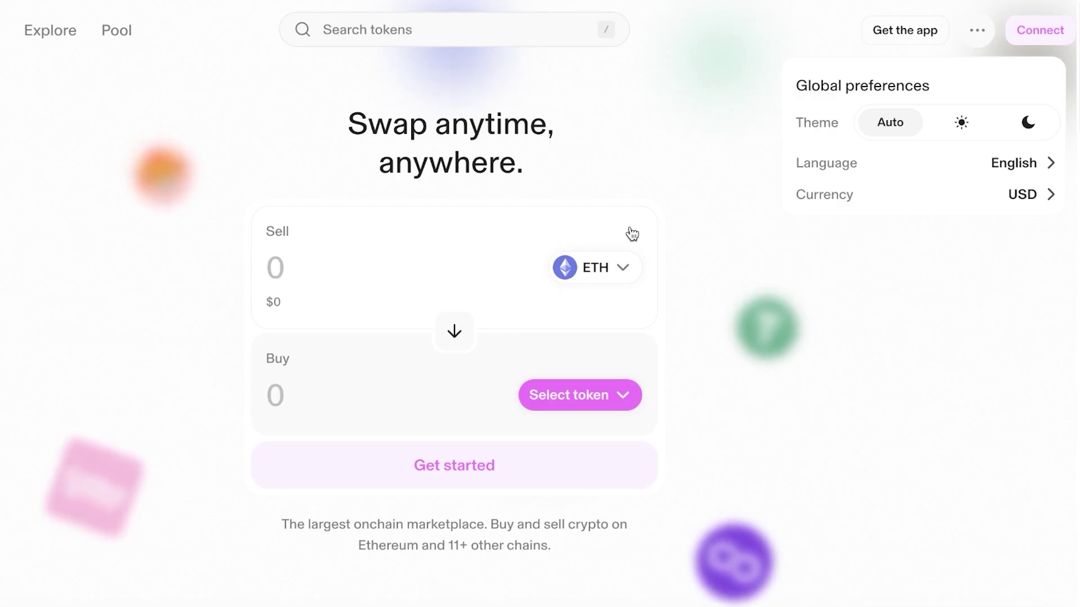
Close the preferences panel and choose Banana Gun (BANANA) as the token to buy
{"action": "left_click", "coordinate": [444, 292]}
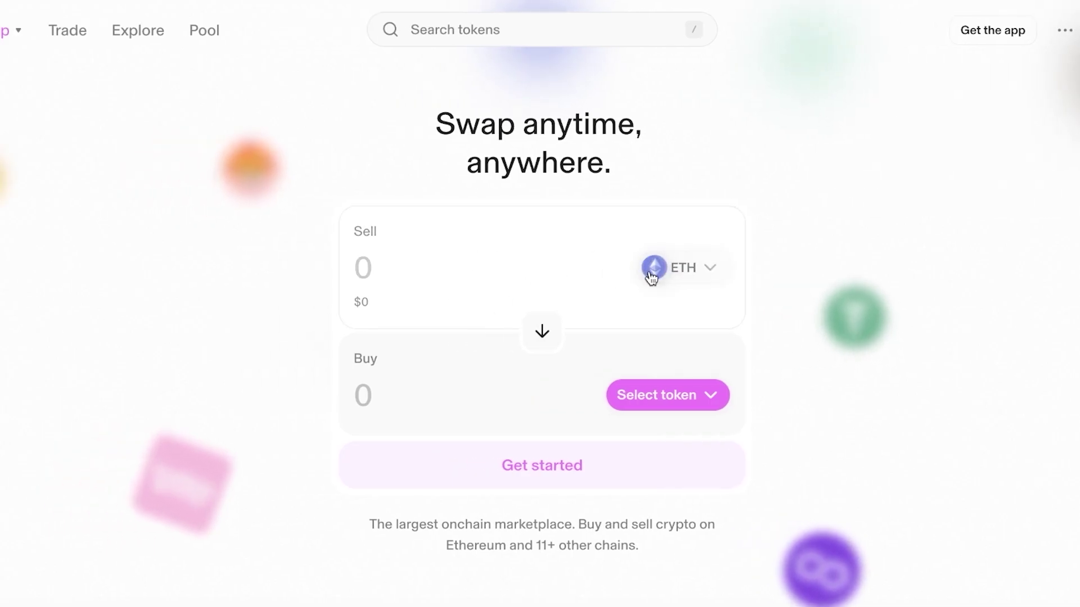
{"action": "left_click", "coordinate": [651, 273]}
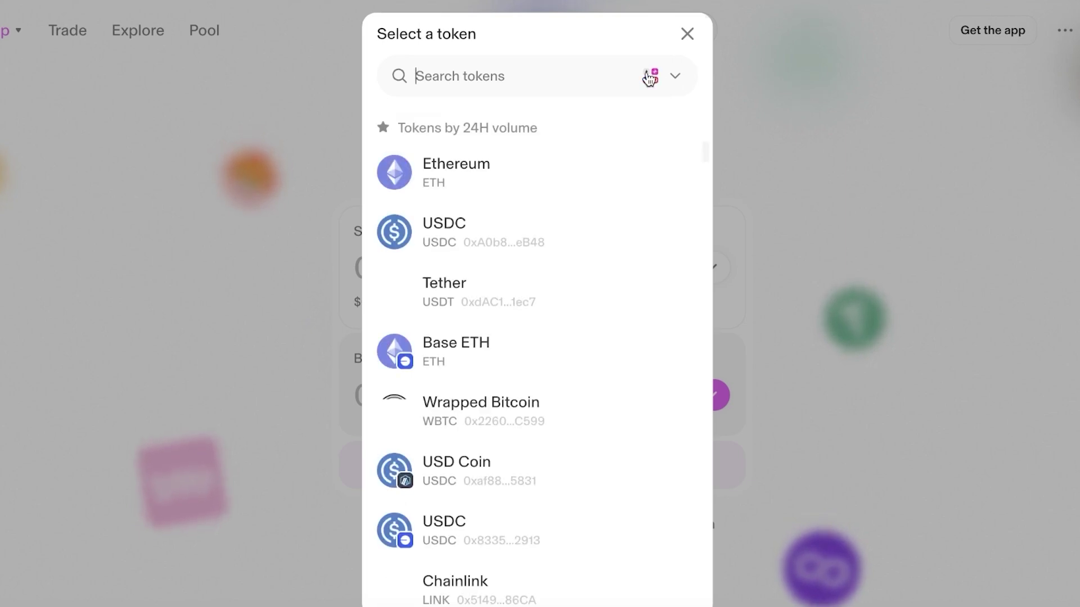
{"action": "scroll", "coordinate": [534, 346], "scroll_direction": "down", "scroll_amount": 5}
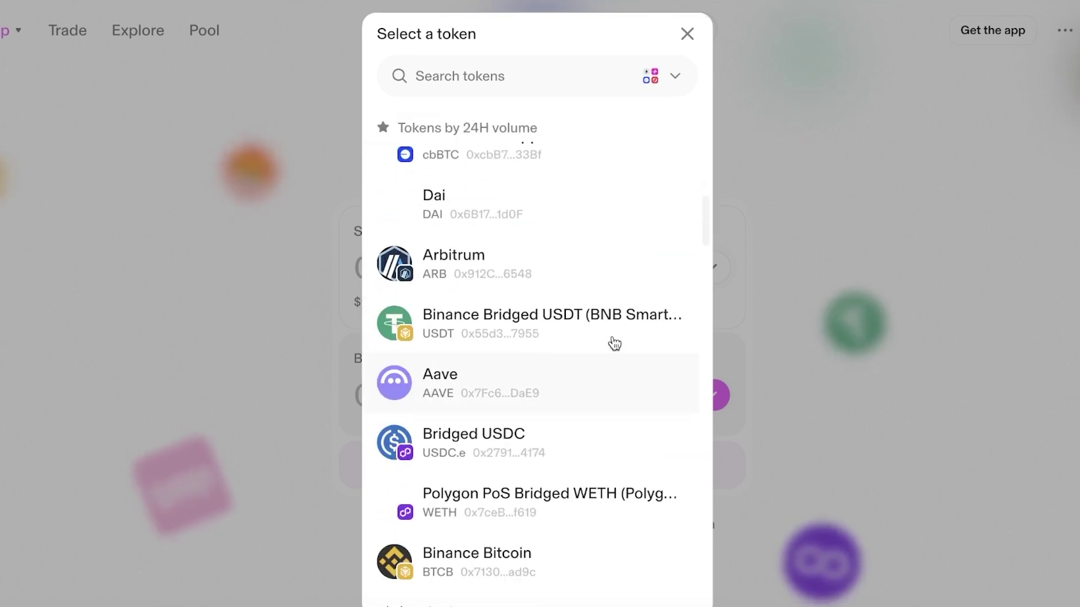
{"action": "key", "text": "Escape"}
{"action": "left_click", "coordinate": [638, 387]}
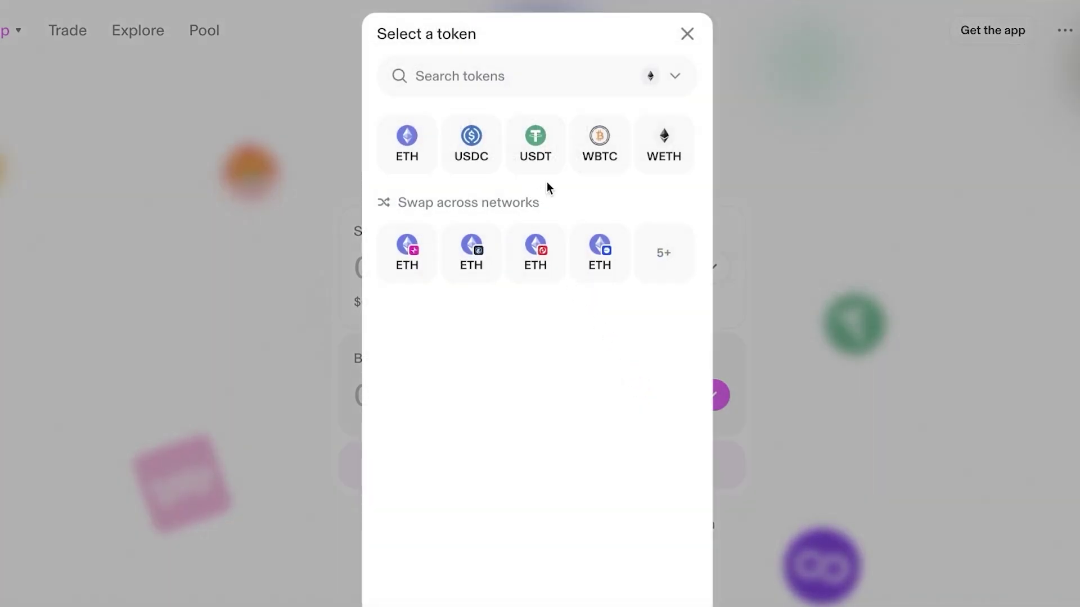
{"action": "scroll", "coordinate": [540, 441], "scroll_direction": "down", "scroll_amount": 10}
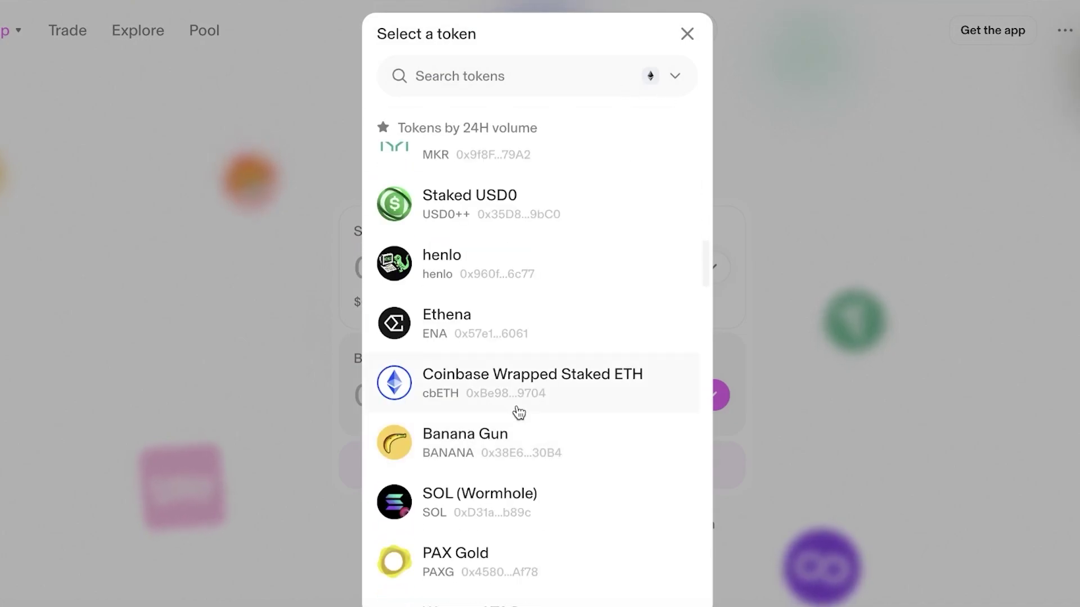
{"action": "left_click", "coordinate": [511, 444]}
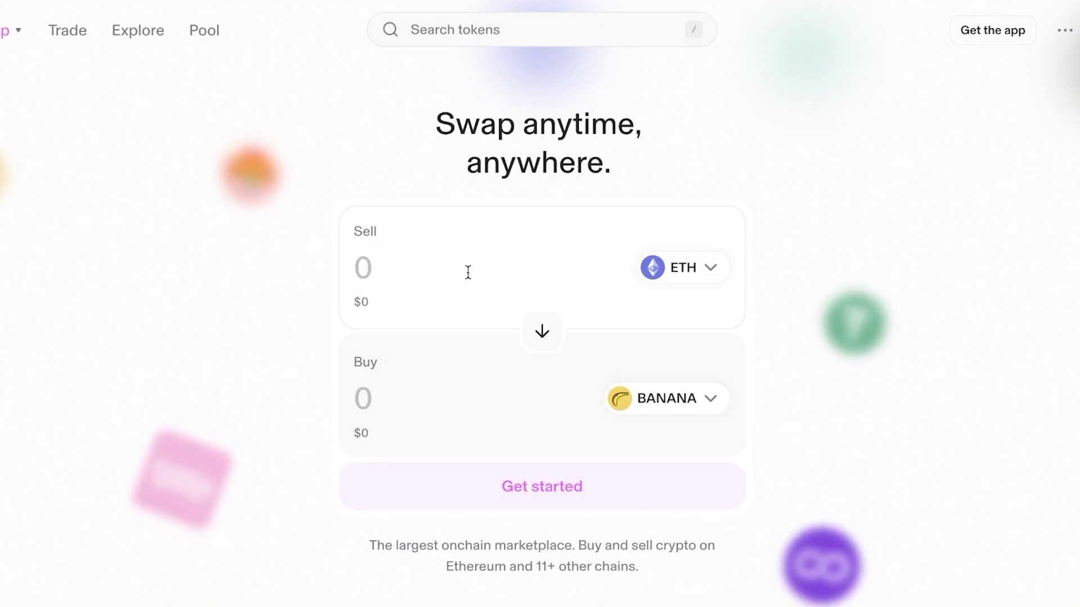
Sell 1 ETH and show the buy side in dollars: $1910.65, about 111.125 BANANA
{"action": "type", "text": "1"}
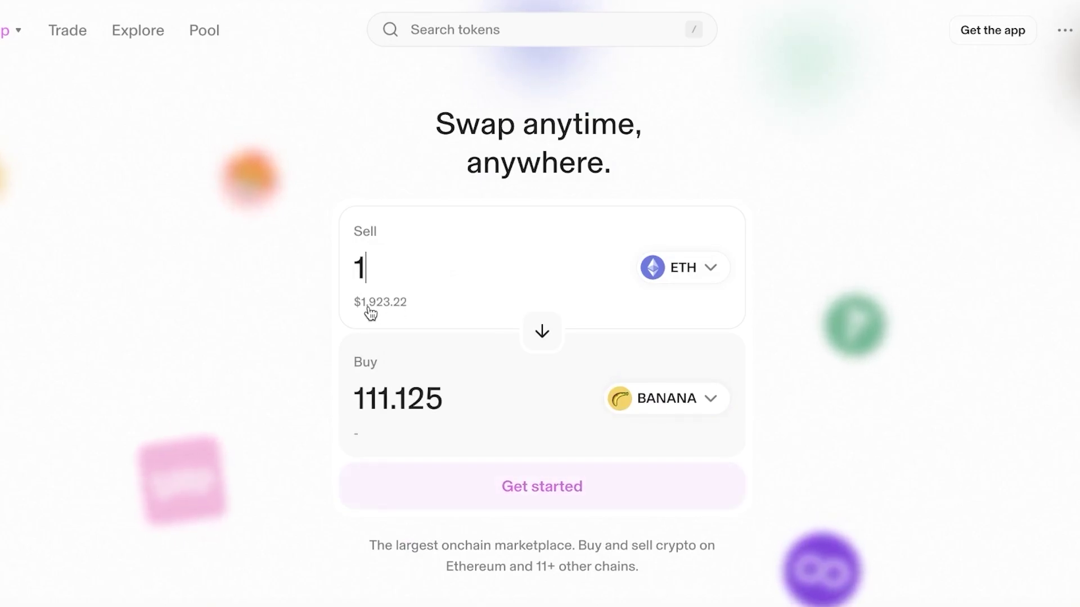
{"action": "left_click", "coordinate": [364, 400]}
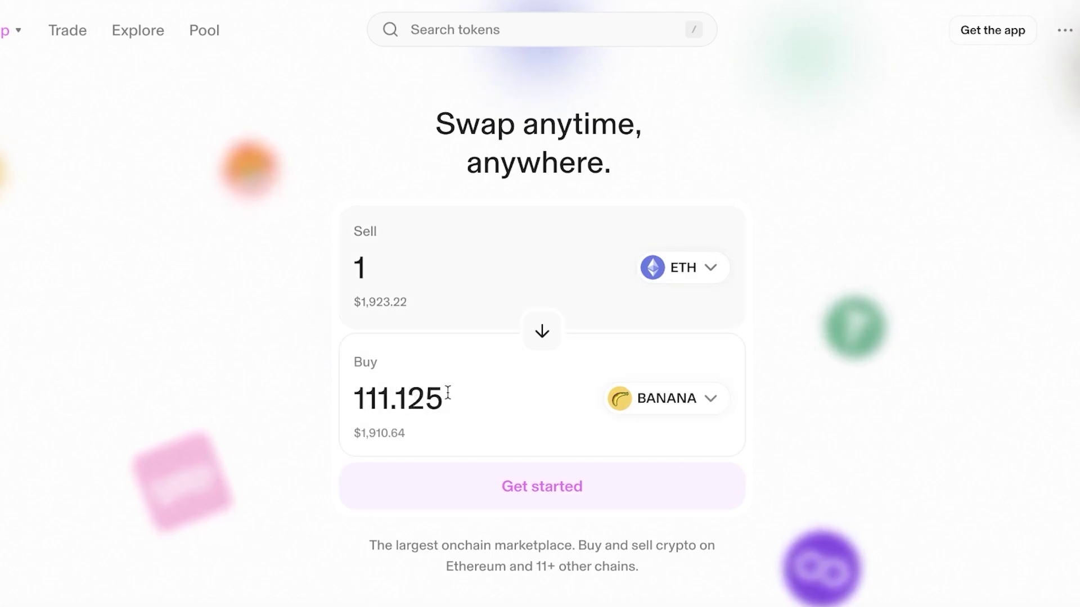
{"action": "left_click_drag", "start_coordinate": [376, 437], "coordinate": [400, 443]}
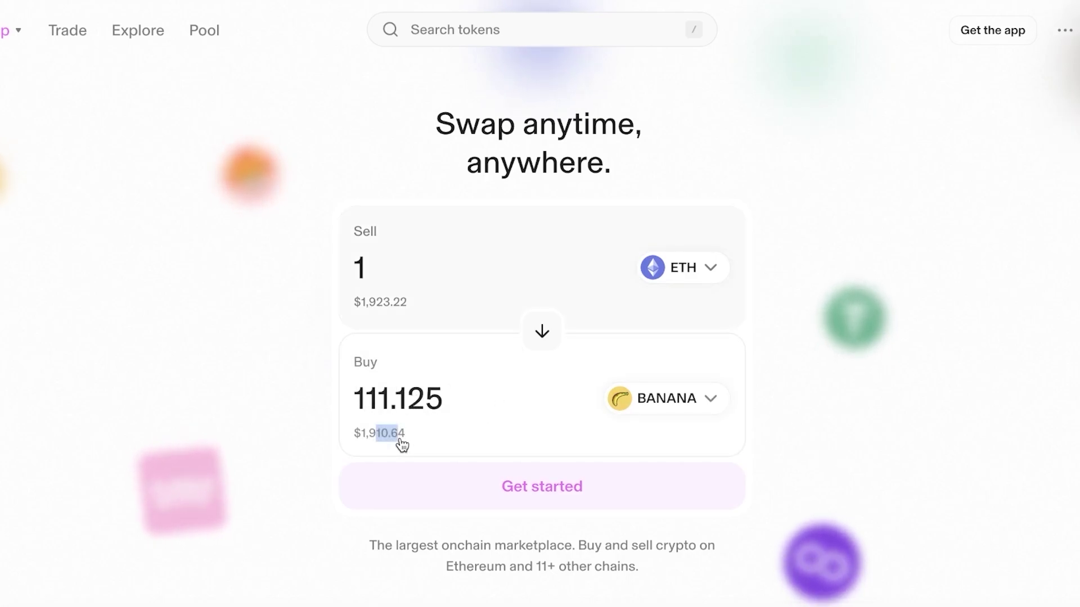
{"action": "left_click", "coordinate": [385, 446]}
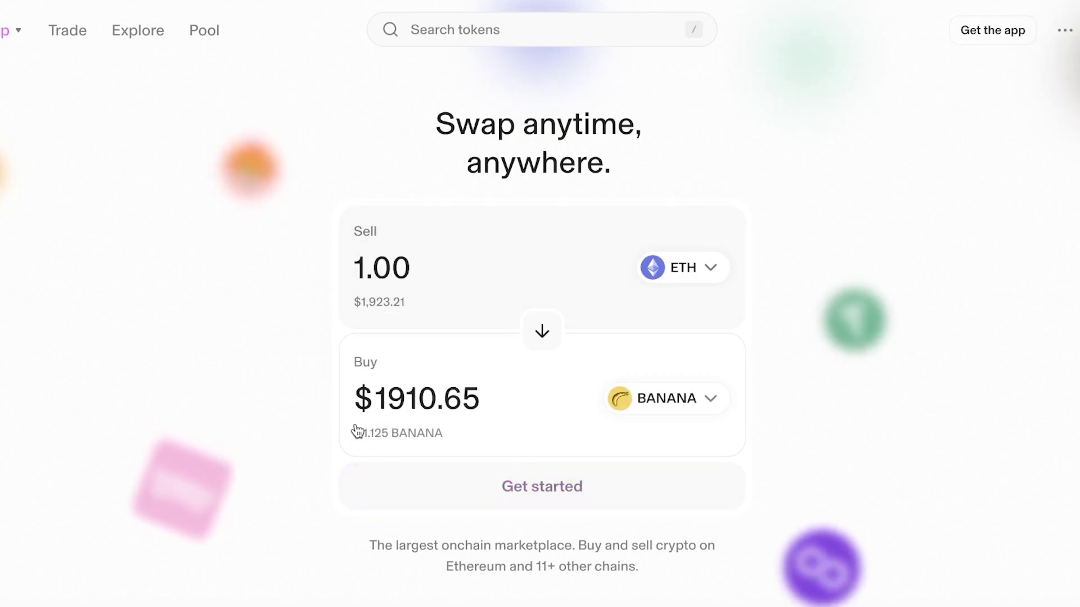
Open the full swap form and expand the quote: 0.25% fee, $0.44 network cost, 0.50% slippage
{"action": "left_click", "coordinate": [453, 469]}
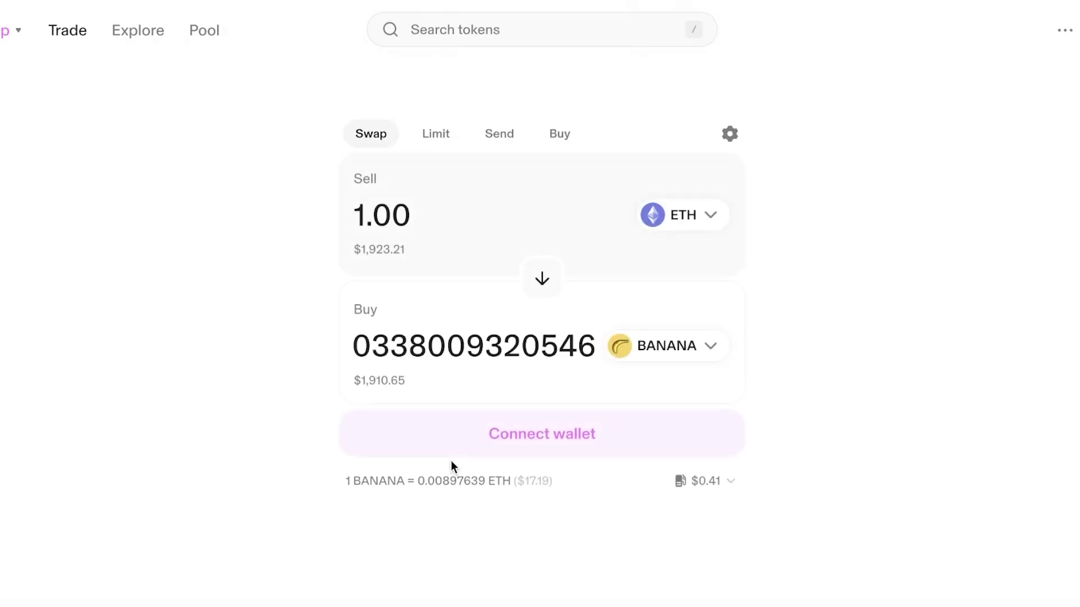
{"action": "left_click", "coordinate": [715, 484]}
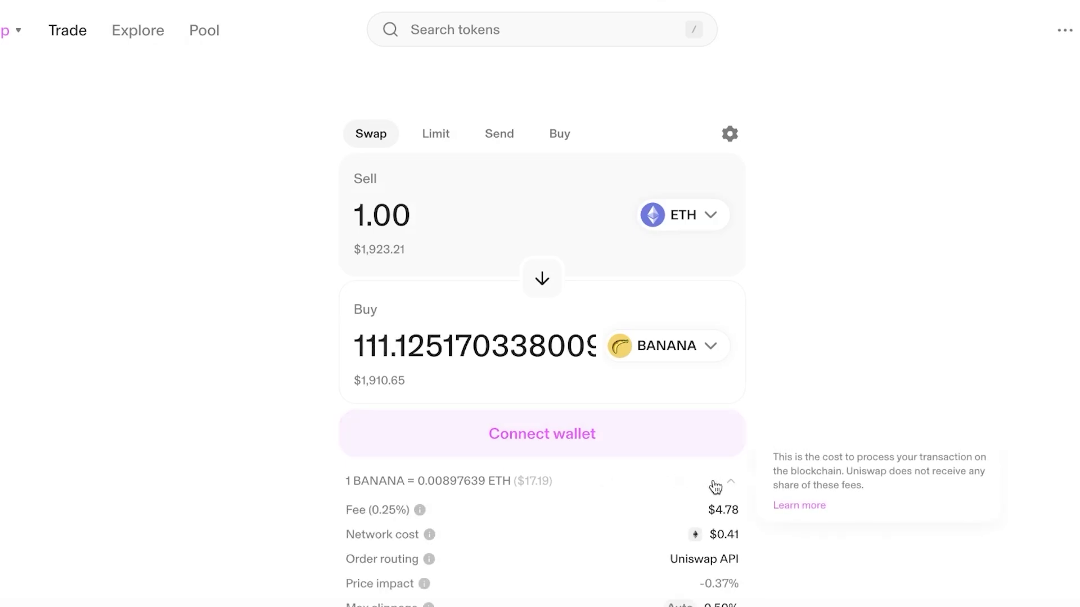
{"action": "left_click", "coordinate": [715, 484]}
{"action": "scroll", "coordinate": [715, 487], "scroll_direction": "down", "scroll_amount": 1}
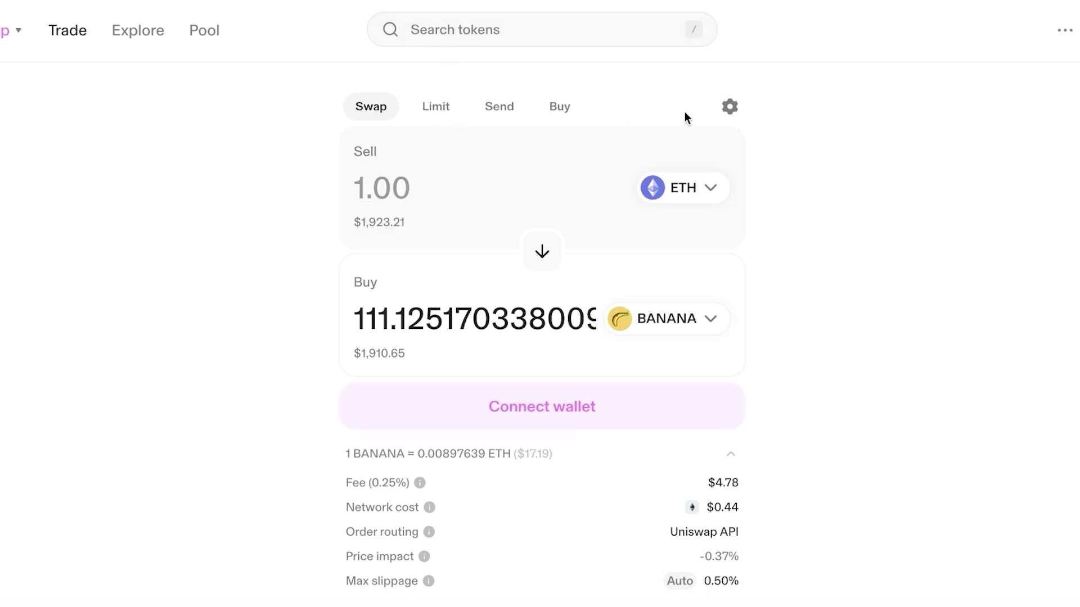
In swap settings, inspect the max slippage and the 30-minute transaction deadline
{"action": "left_click", "coordinate": [729, 106]}
{"action": "left_click", "coordinate": [679, 148]}
{"action": "left_click", "coordinate": [653, 202]}
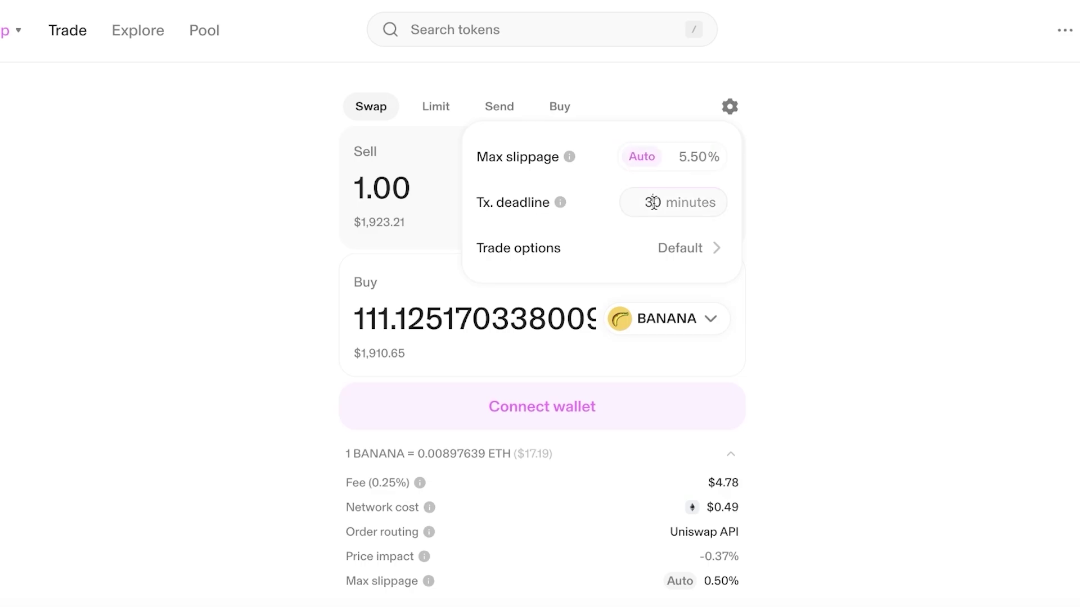
{"action": "mouse_move", "coordinate": [560, 206]}
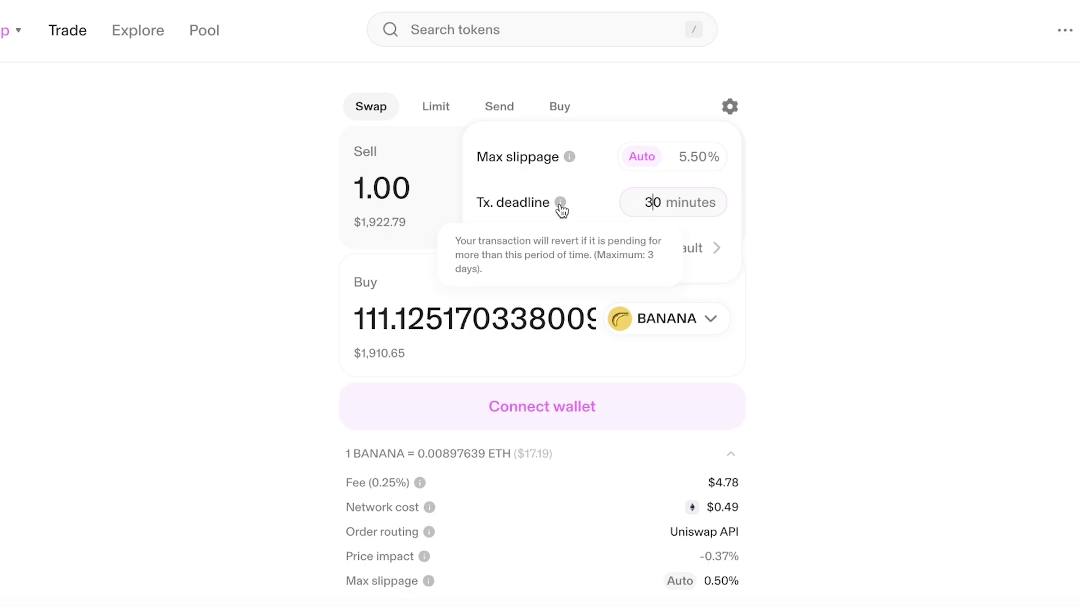
{"action": "double_click", "coordinate": [652, 202]}
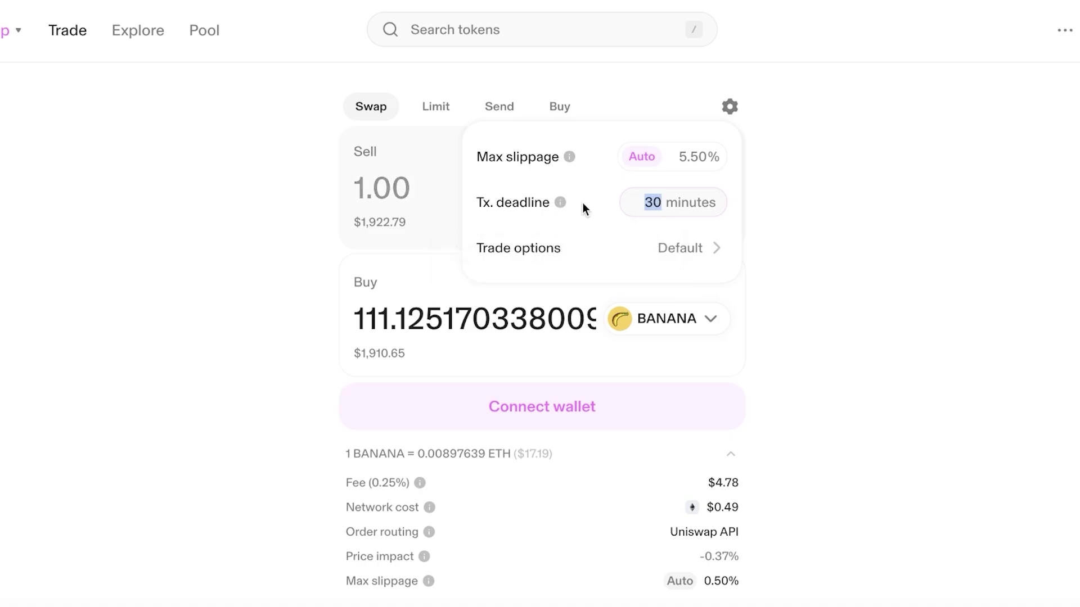
Toggle Default trade routing off and back on, then return to the landing page
{"action": "left_click", "coordinate": [682, 250]}
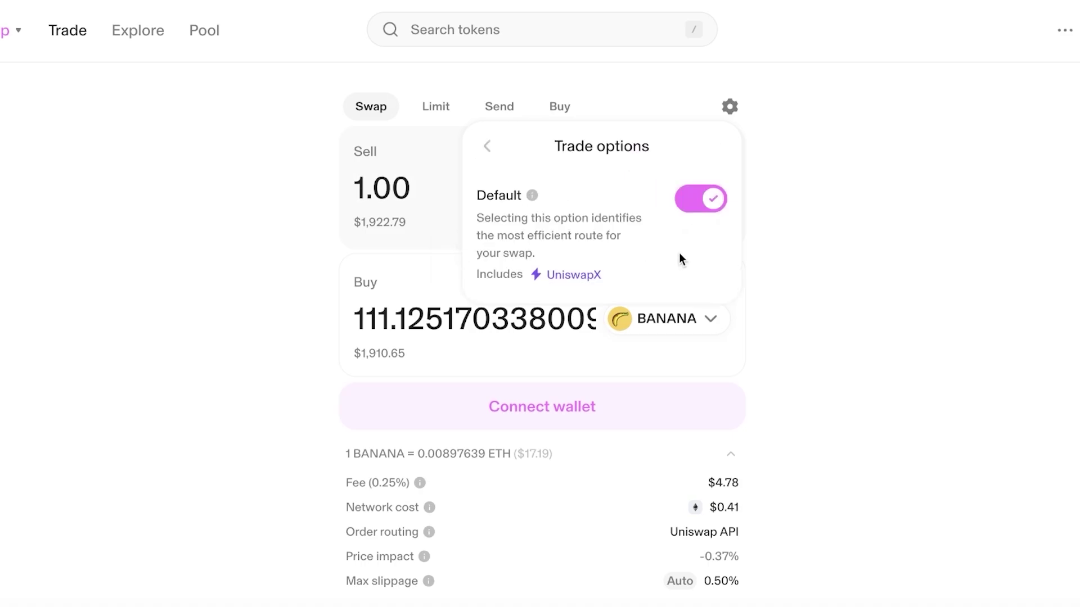
{"action": "left_click", "coordinate": [720, 209]}
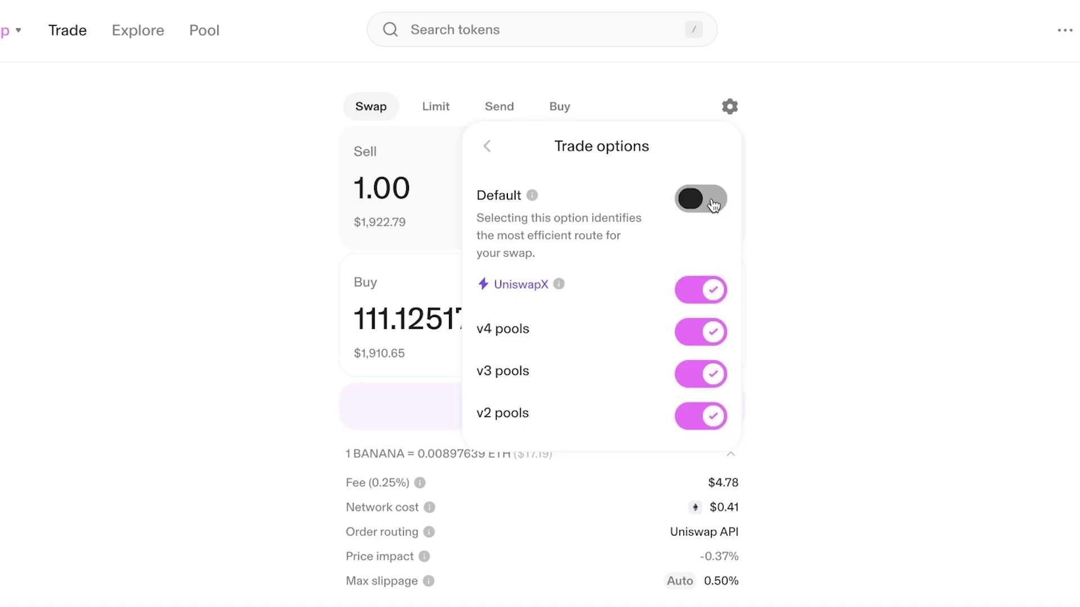
{"action": "left_click", "coordinate": [713, 205]}
{"action": "left_click", "coordinate": [489, 146]}
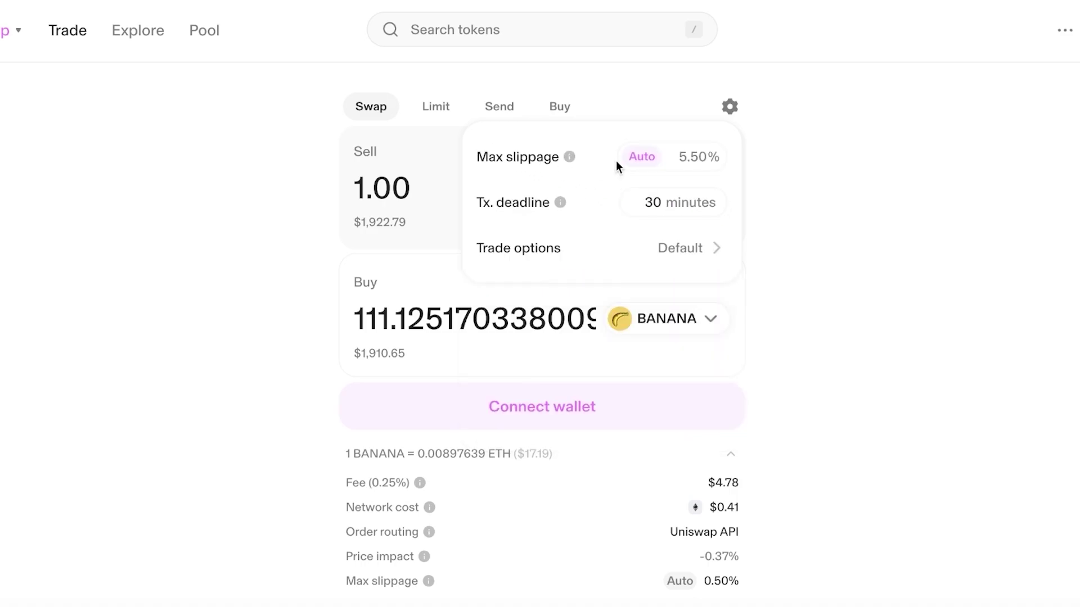
{"action": "mouse_move", "coordinate": [0, 33]}
{"action": "left_click", "coordinate": [63, 32]}
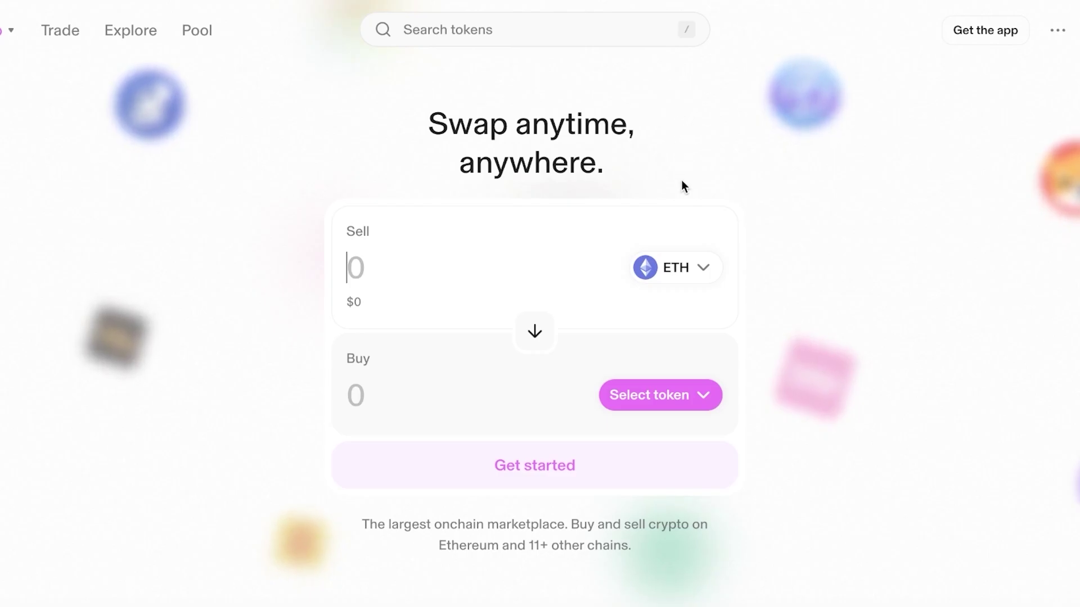
Open the Connect a wallet panel from the top-right Connect button
{"action": "left_click", "coordinate": [1046, 30]}
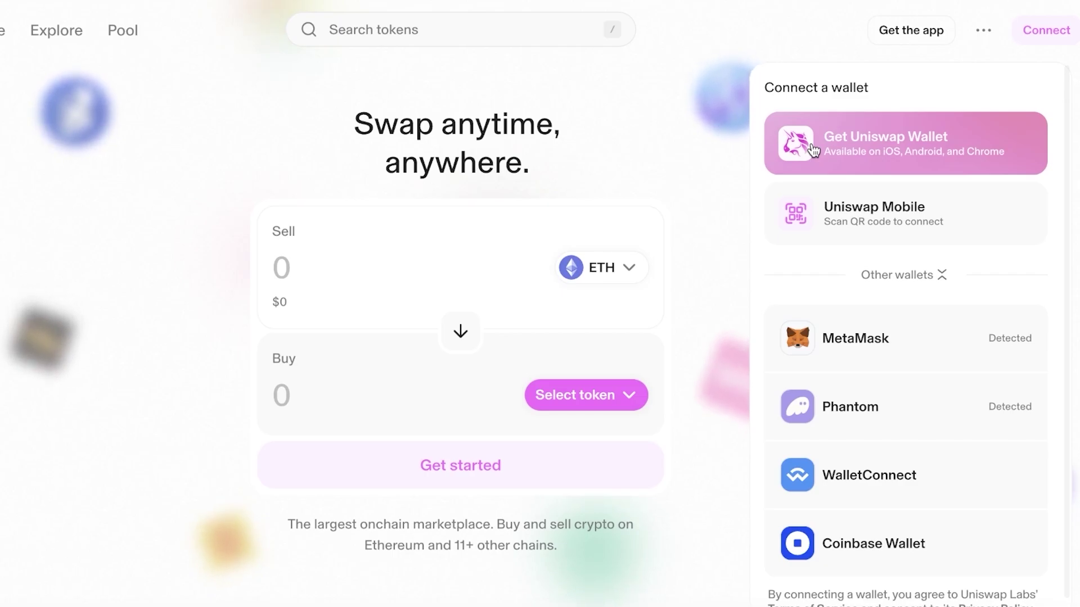
Connect and approve MetaMask, check its $0.00 account drawer, then close it
{"action": "left_click", "coordinate": [999, 350]}
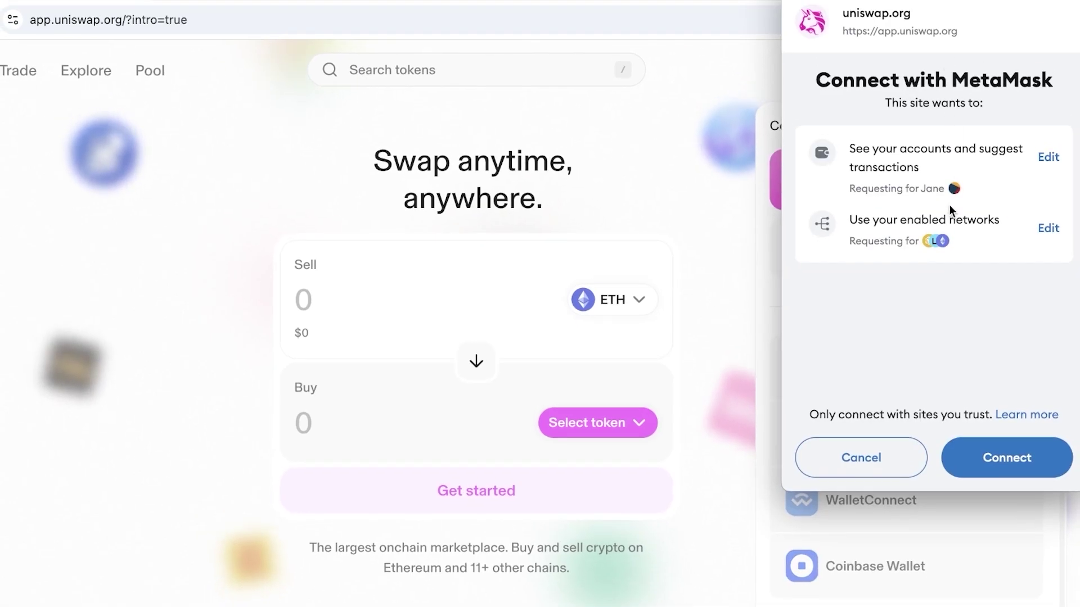
{"action": "left_click", "coordinate": [976, 459]}
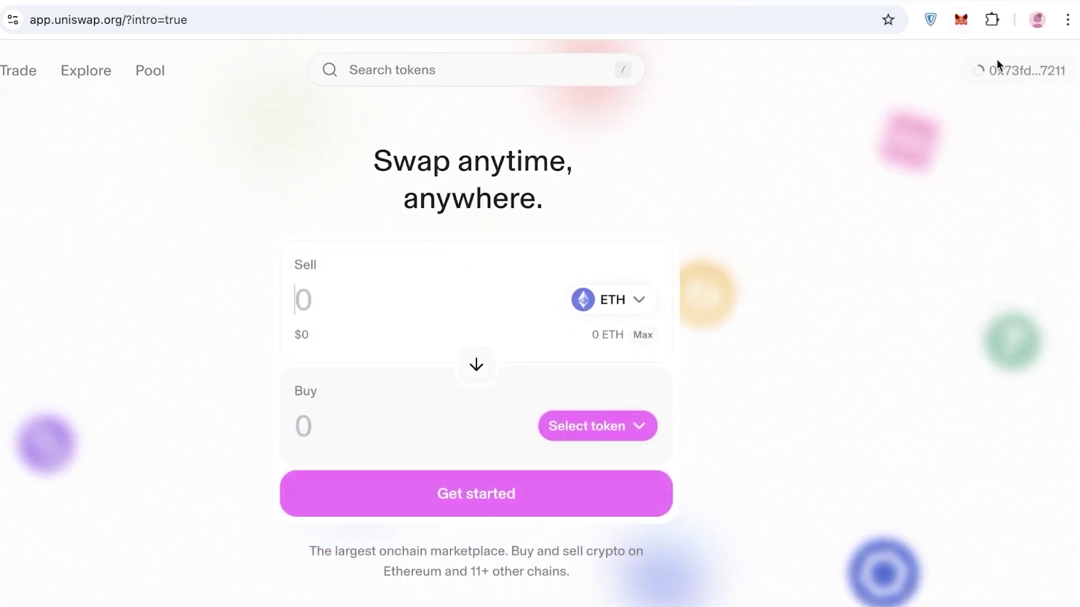
{"action": "left_click", "coordinate": [1027, 71]}
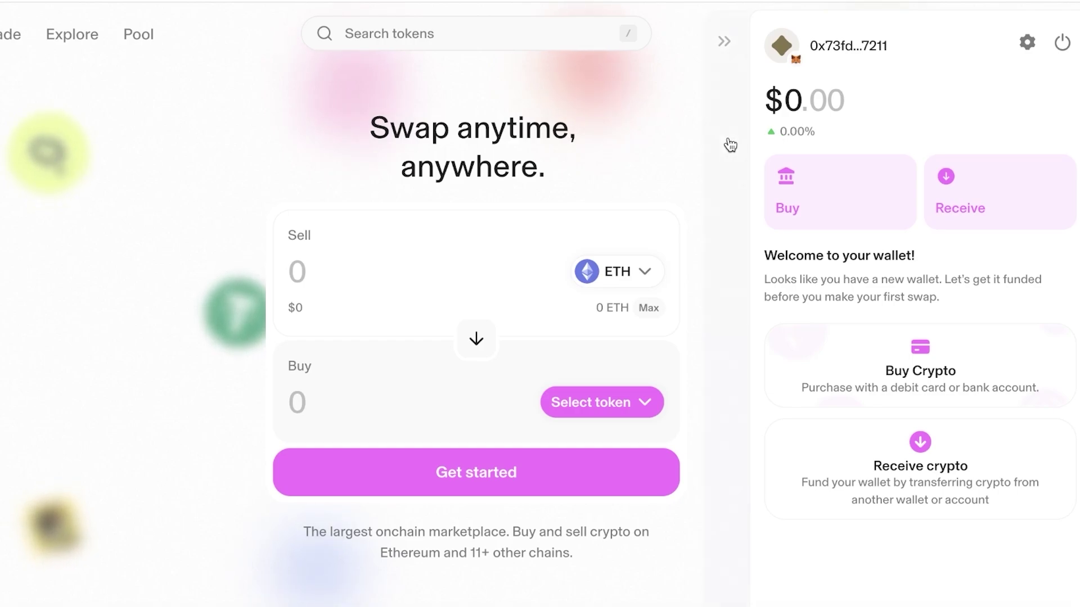
{"action": "scroll", "coordinate": [729, 147], "scroll_direction": "down", "scroll_amount": 2}
{"action": "scroll", "coordinate": [725, 149], "scroll_direction": "up", "scroll_amount": 2}
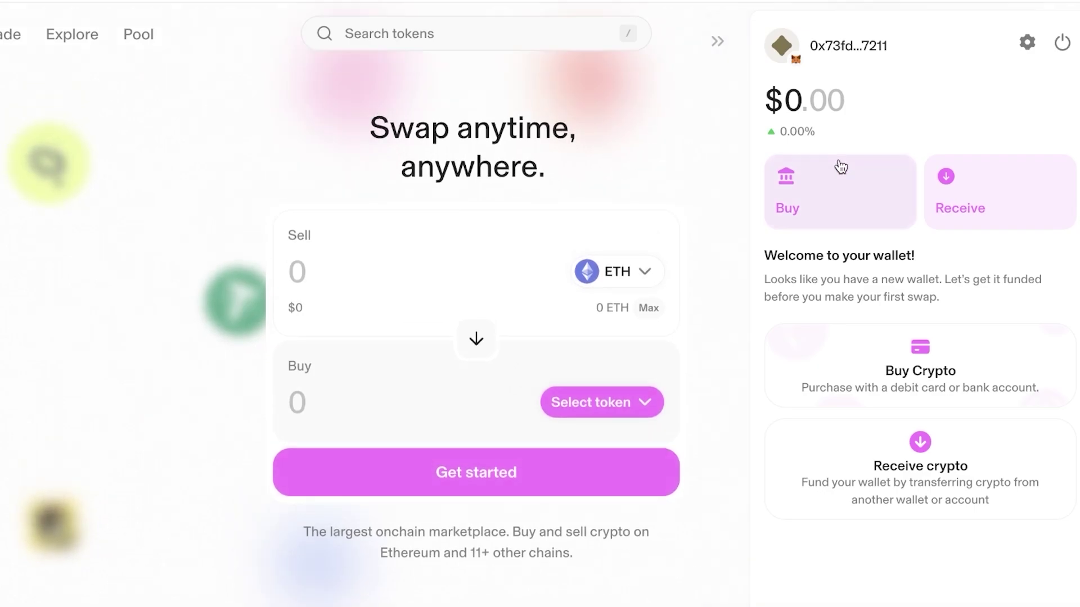
{"action": "left_click", "coordinate": [723, 108]}
{"action": "left_click", "coordinate": [417, 285]}
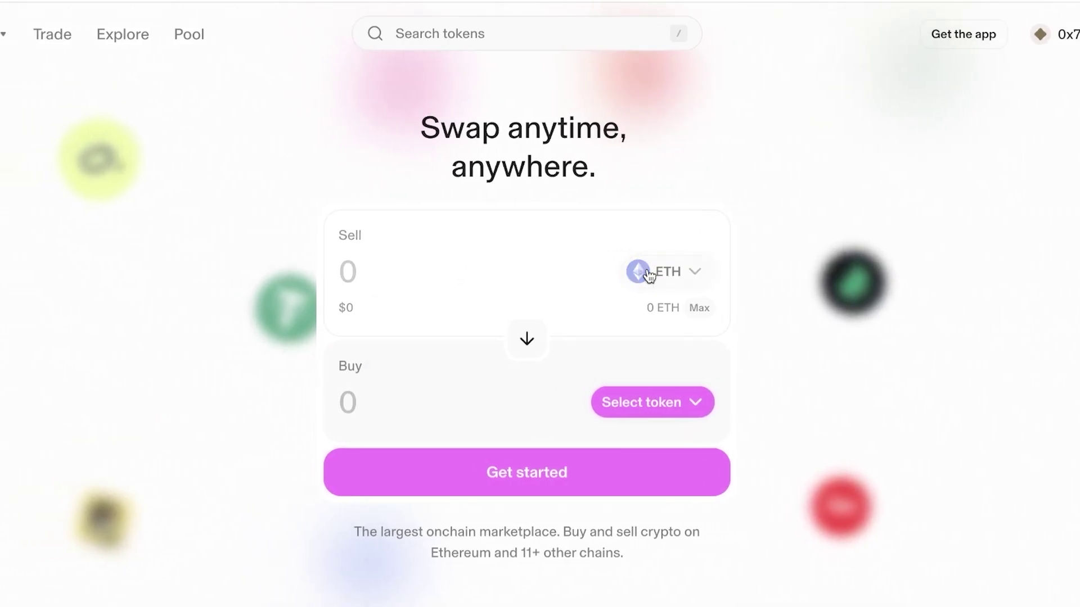
Try the sell and buy token lists and a 2000 amount, then open the Limit order form
{"action": "left_click", "coordinate": [599, 272]}
{"action": "scroll", "coordinate": [506, 371], "scroll_direction": "down", "scroll_amount": 8}
{"action": "scroll", "coordinate": [467, 270], "scroll_direction": "down", "scroll_amount": 8}
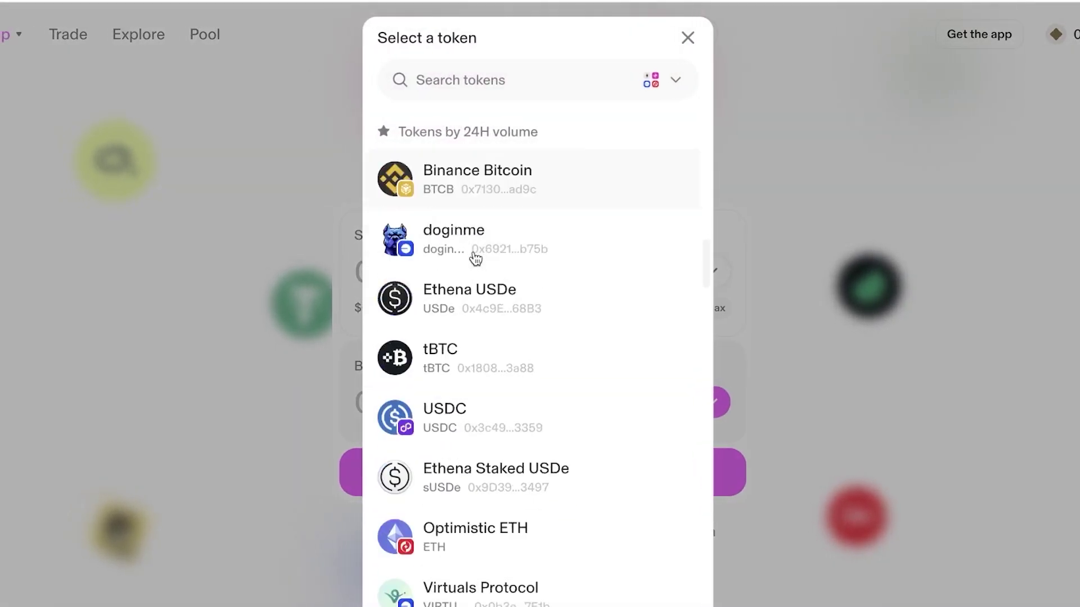
{"action": "scroll", "coordinate": [476, 218], "scroll_direction": "up", "scroll_amount": 8}
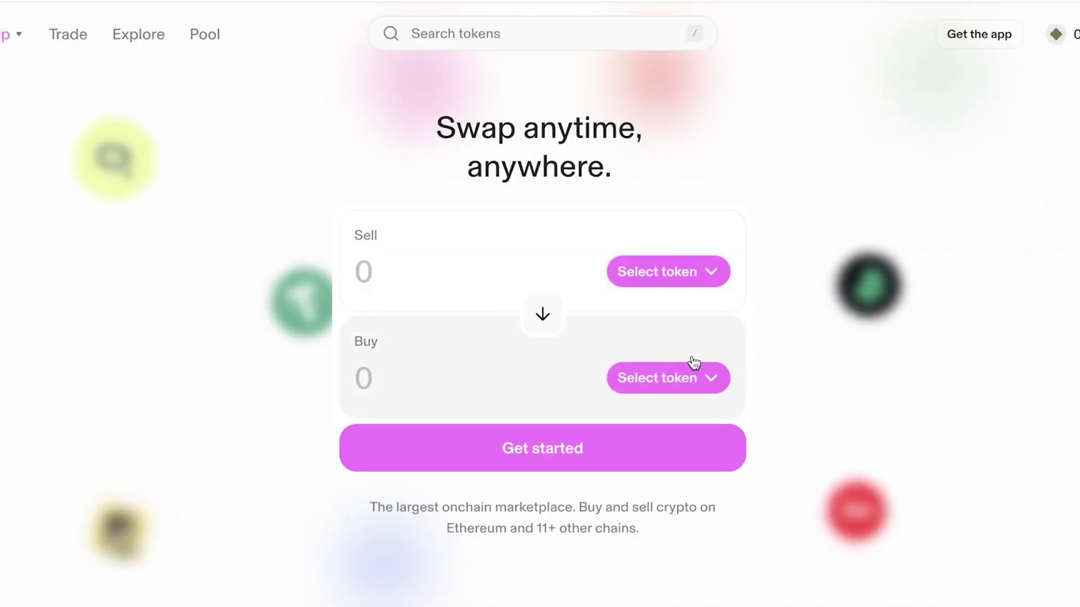
{"action": "left_click", "coordinate": [703, 376]}
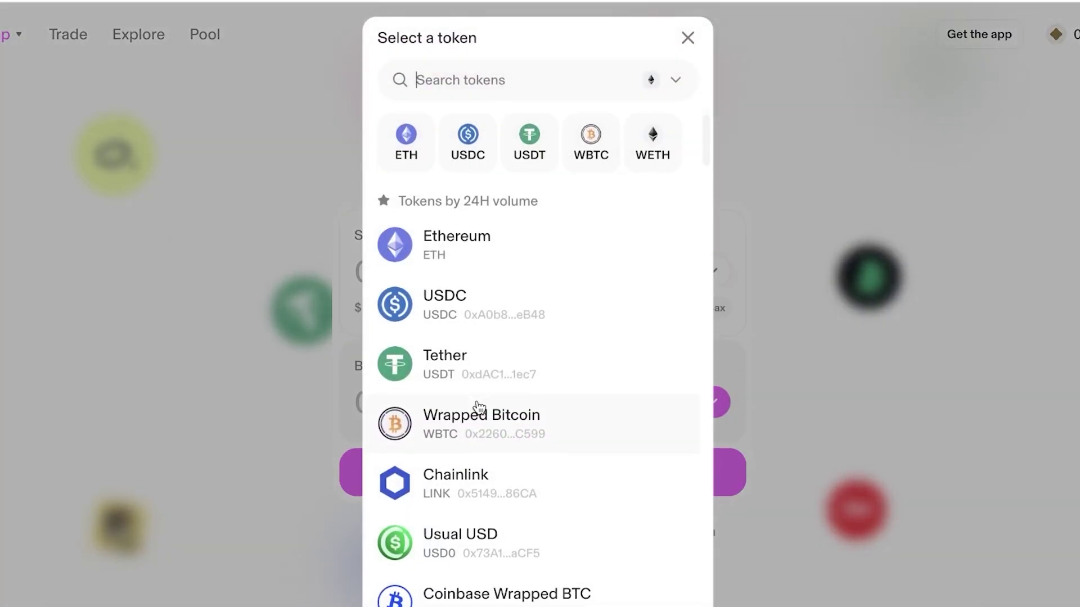
{"action": "scroll", "coordinate": [473, 409], "scroll_direction": "down", "scroll_amount": 5}
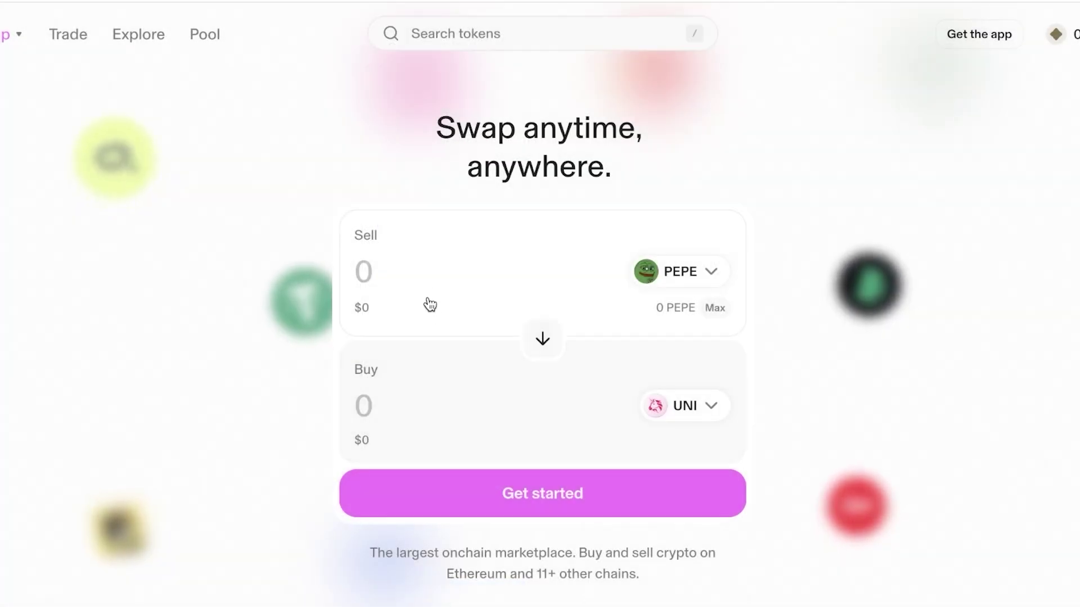
{"action": "left_click", "coordinate": [433, 276]}
{"action": "type", "text": "2000"}
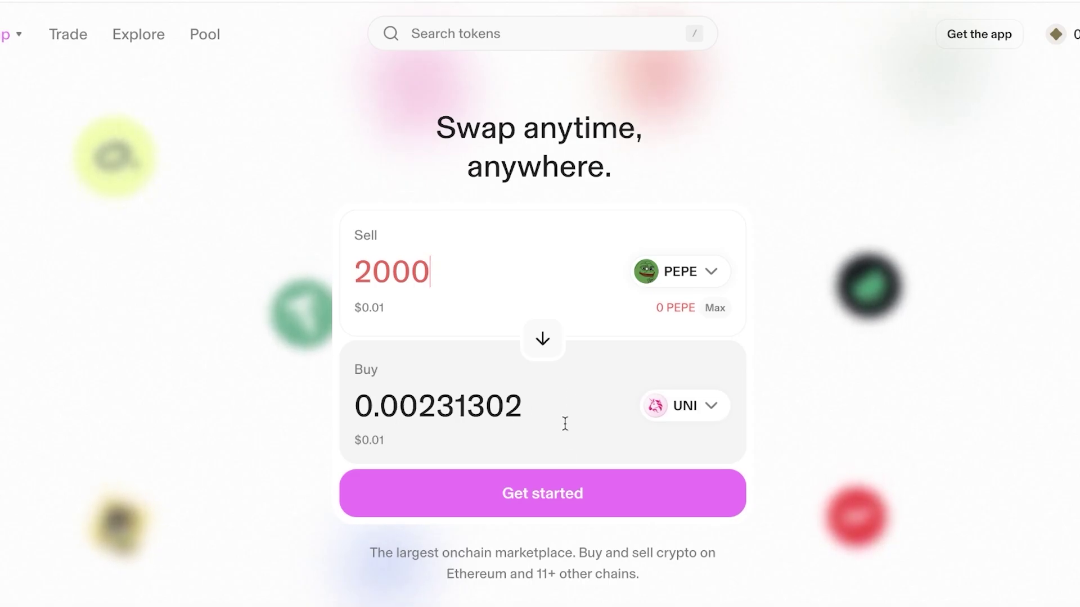
{"action": "left_click", "coordinate": [543, 516]}
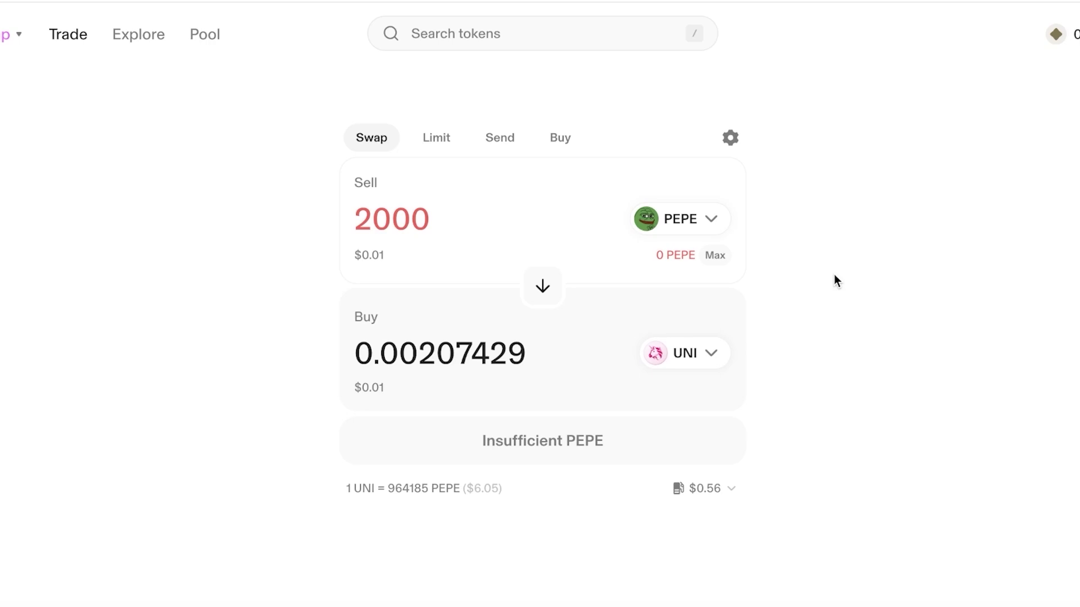
{"action": "left_click", "coordinate": [425, 140]}
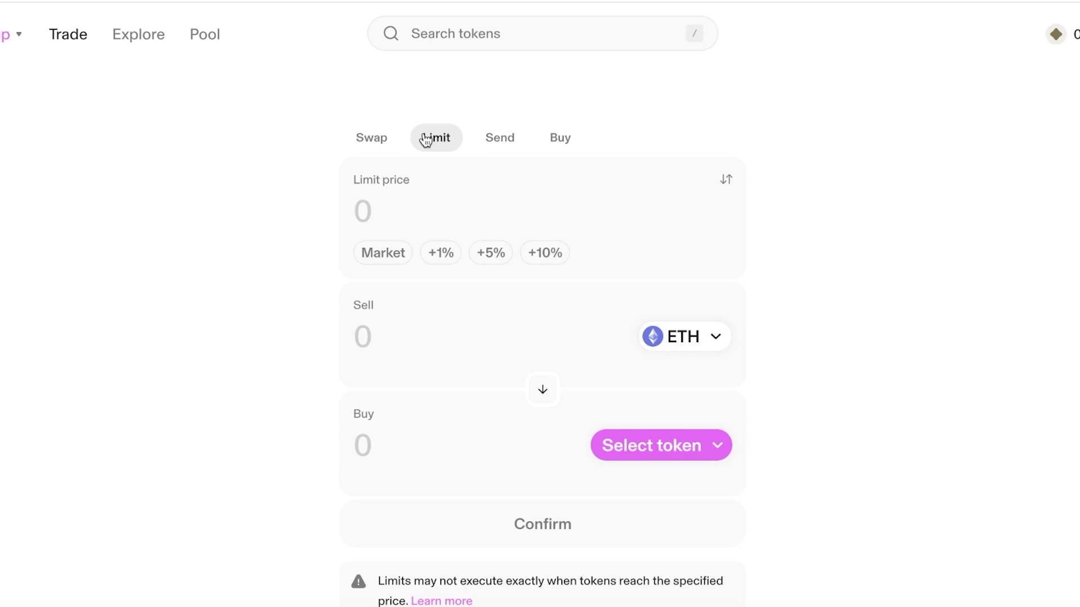
Invert the limit price direction several times, ending in its original direction
{"action": "left_click", "coordinate": [386, 343]}
{"action": "scroll", "coordinate": [629, 290], "scroll_direction": "down", "scroll_amount": 1}
{"action": "scroll", "coordinate": [629, 291], "scroll_direction": "up", "scroll_amount": 1}
{"action": "left_click", "coordinate": [727, 180]}
{"action": "left_click", "coordinate": [725, 181]}
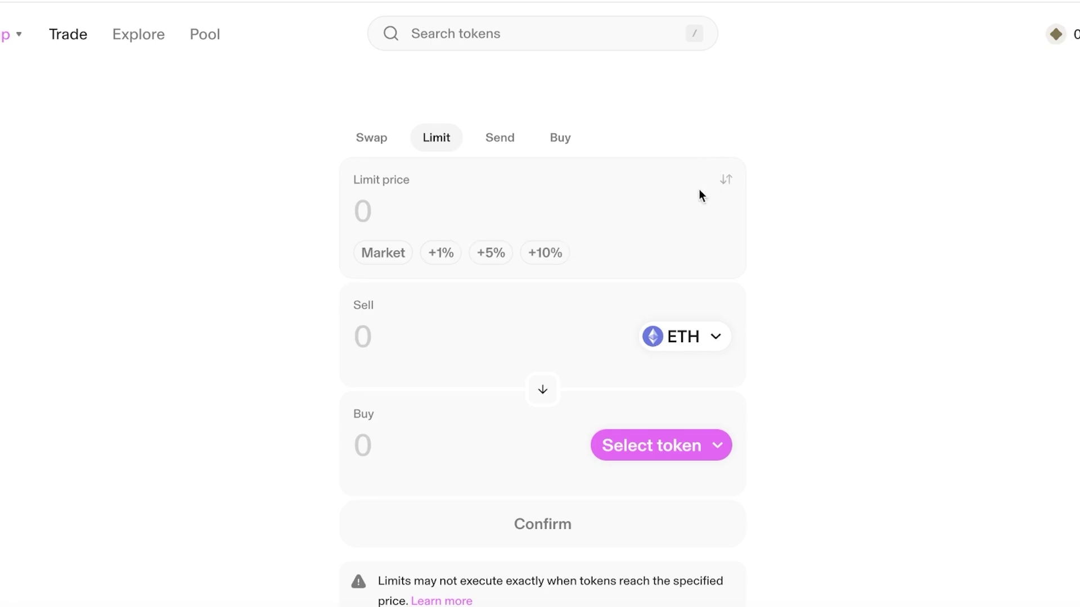
{"action": "left_click", "coordinate": [726, 180]}
{"action": "left_click", "coordinate": [529, 339]}
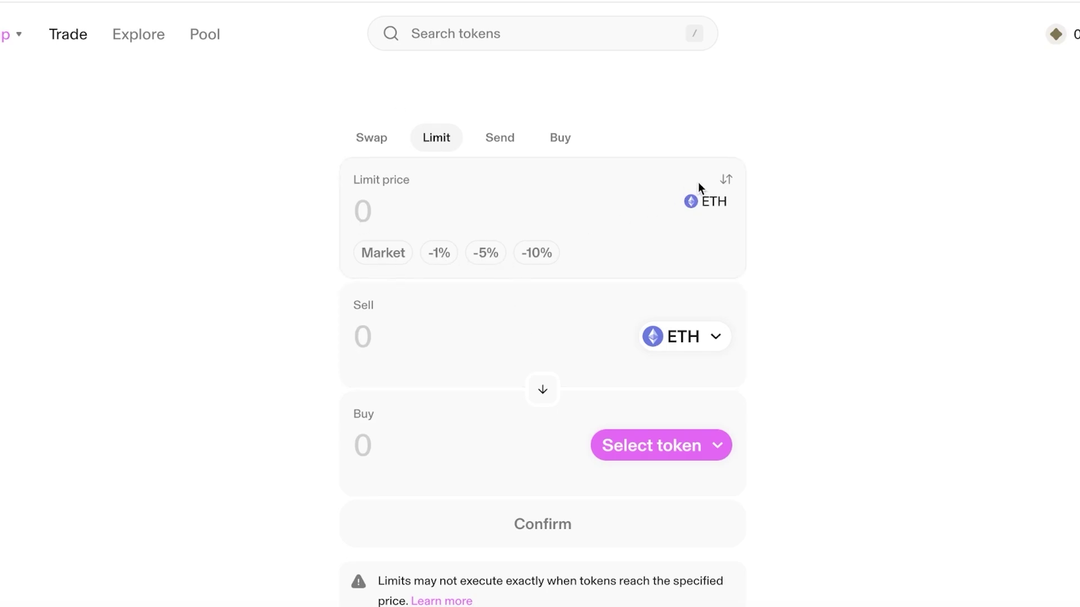
{"action": "left_click", "coordinate": [725, 180]}
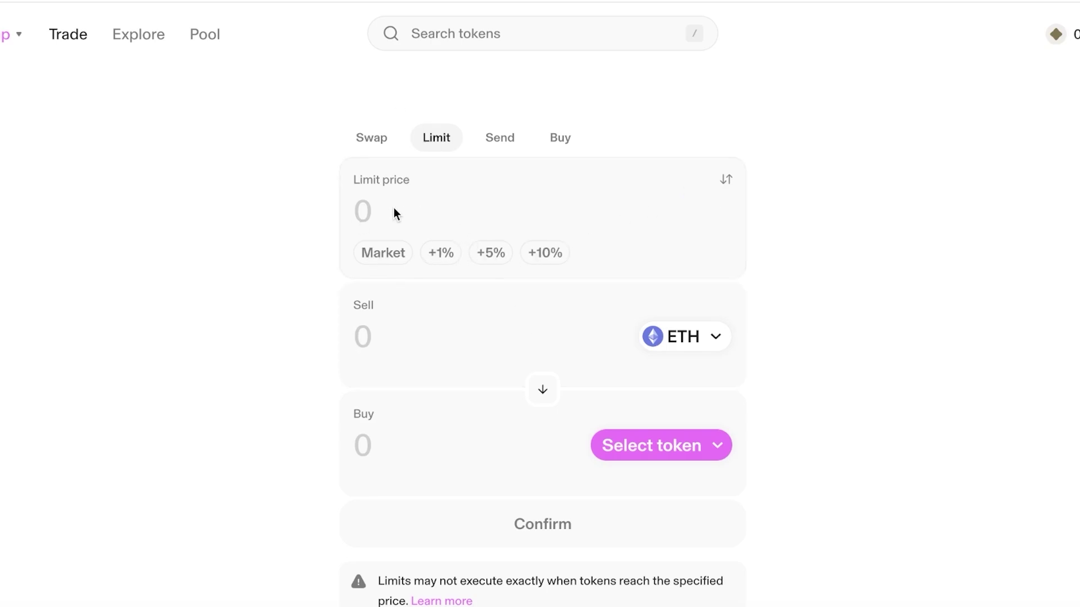
Open the limit order's buy token list, showing Ethereum, USDC and Tether
{"action": "left_click", "coordinate": [621, 444]}
{"action": "scroll", "coordinate": [493, 268], "scroll_direction": "down", "scroll_amount": 5}
{"action": "scroll", "coordinate": [493, 268], "scroll_direction": "down", "scroll_amount": 5}
{"action": "scroll", "coordinate": [494, 268], "scroll_direction": "up", "scroll_amount": 10}
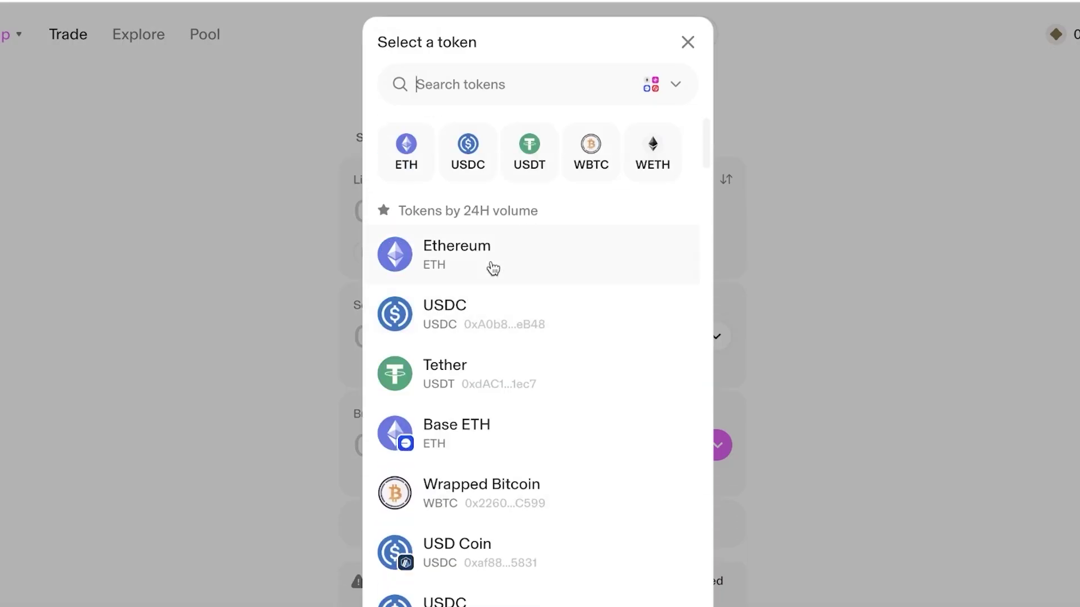
Choose USDC as the limit order's buy token, with ETH still on the sell side
{"action": "left_click", "coordinate": [488, 322]}
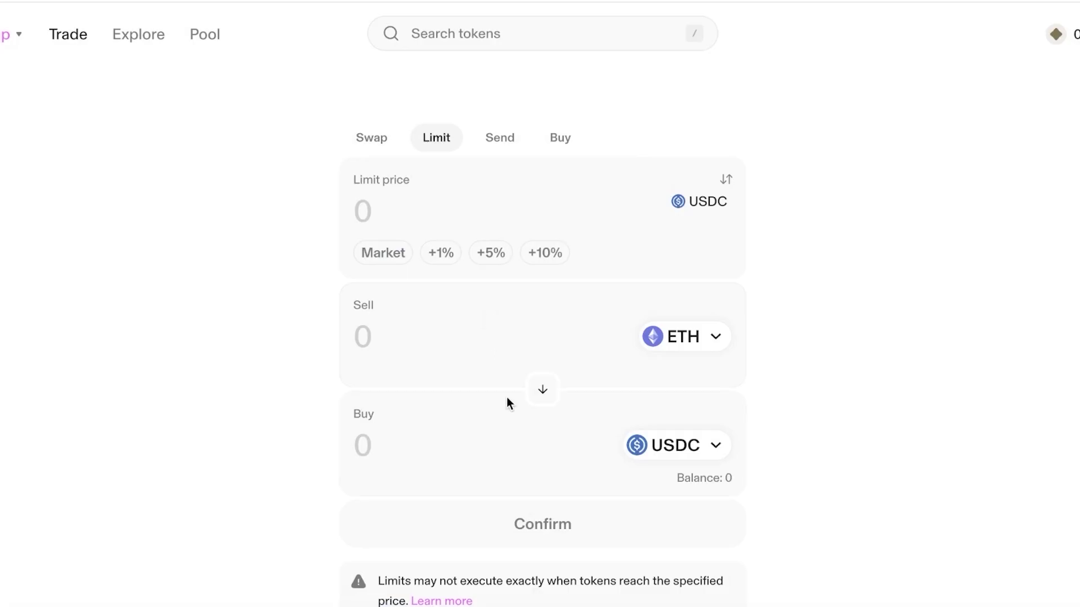
{"action": "left_click", "coordinate": [541, 392]}
{"action": "left_click", "coordinate": [541, 392]}
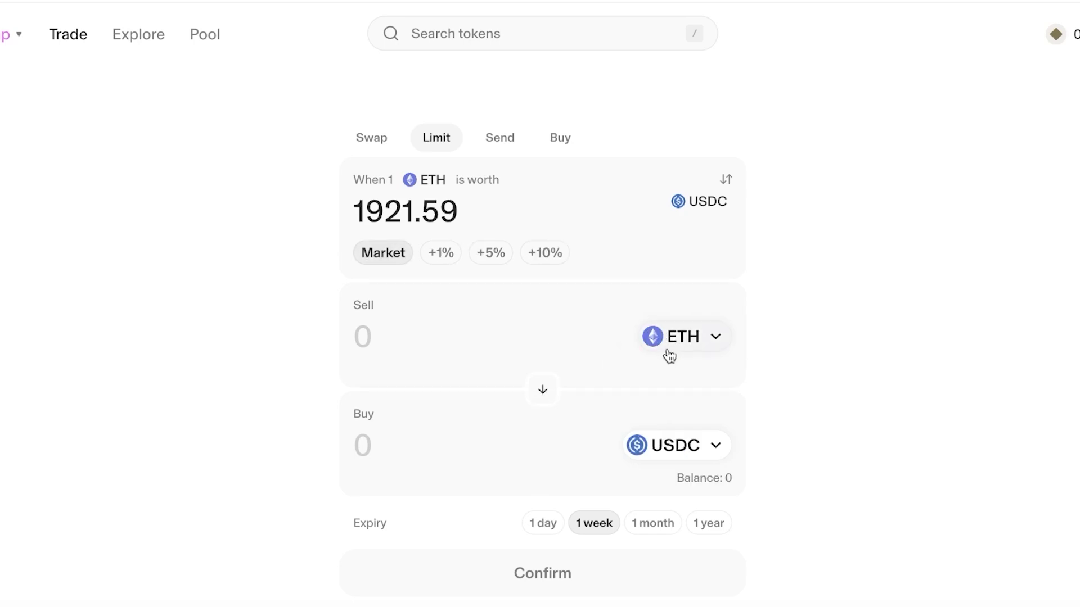
{"action": "left_click", "coordinate": [509, 459]}
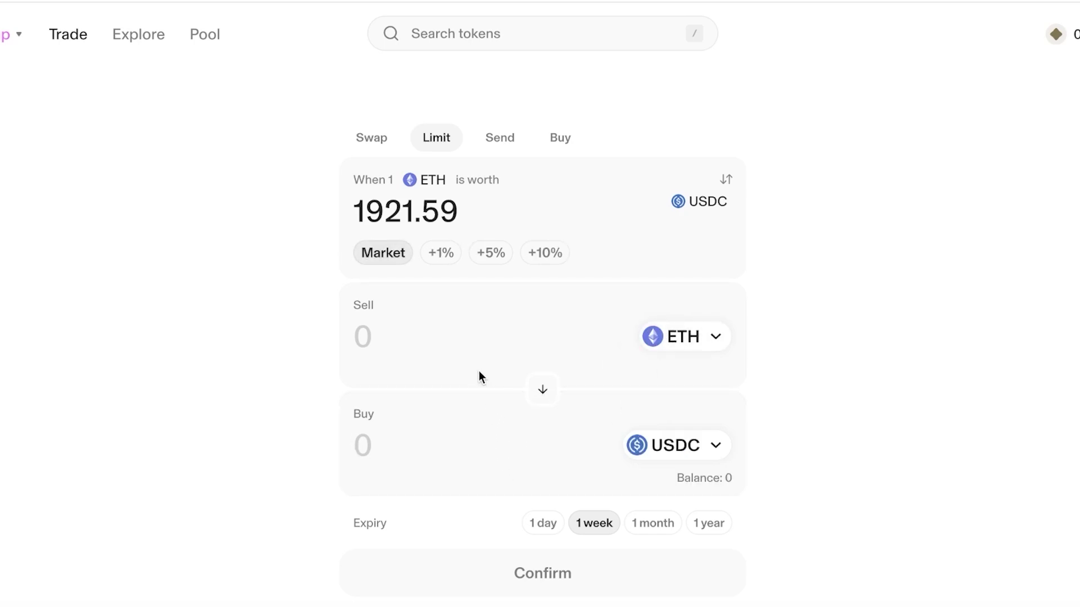
Set the limit price 10% above market, after trying the market and +5% prices
{"action": "left_click", "coordinate": [382, 264]}
{"action": "left_click", "coordinate": [727, 179]}
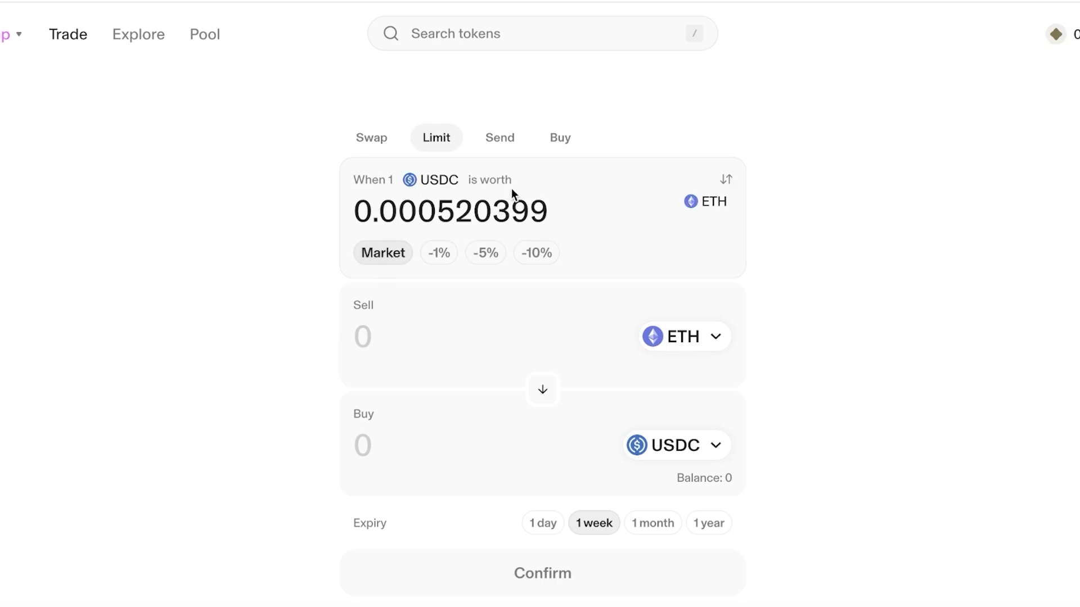
{"action": "left_click", "coordinate": [727, 181]}
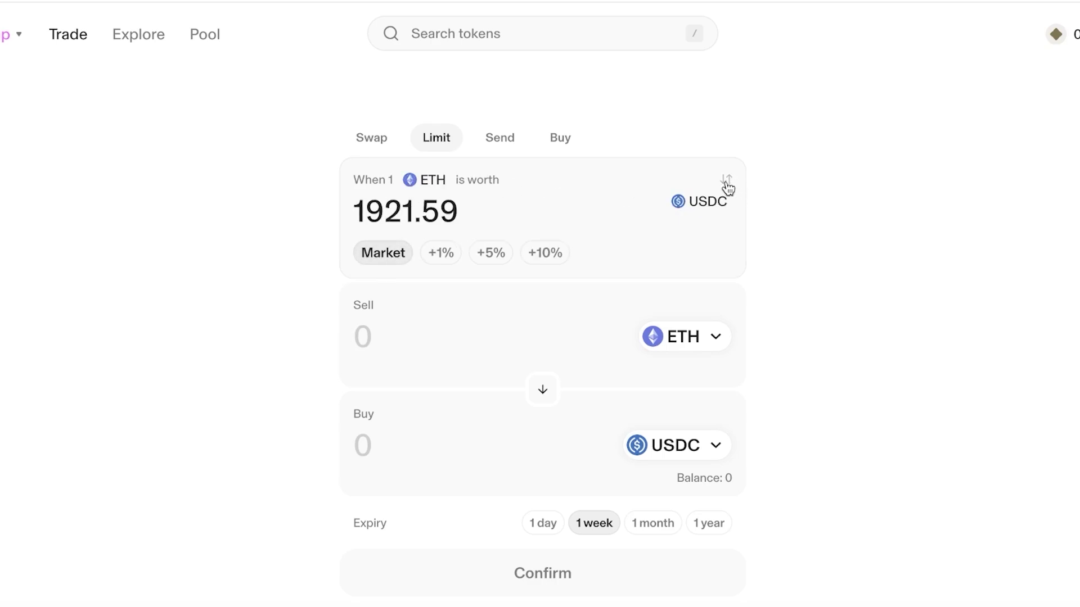
{"action": "left_click", "coordinate": [588, 223]}
{"action": "left_click", "coordinate": [495, 258]}
{"action": "left_click", "coordinate": [371, 253]}
{"action": "left_click", "coordinate": [477, 253]}
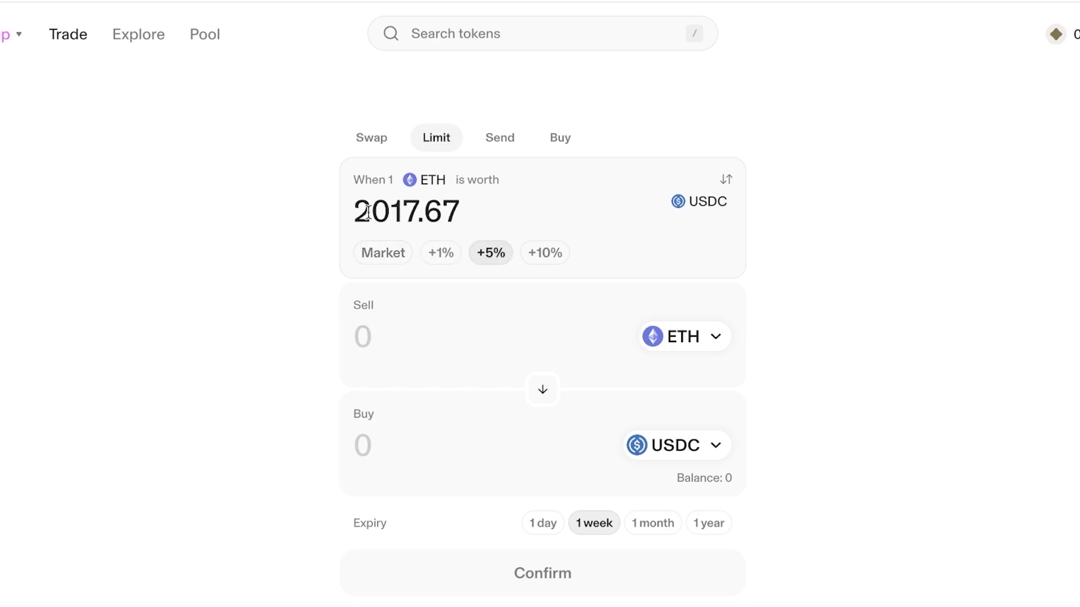
{"action": "left_click", "coordinate": [540, 251]}
Enter 1 ETH to sell, giving 2113.75 USDC with a 1 week expiry
{"action": "left_click", "coordinate": [474, 315]}
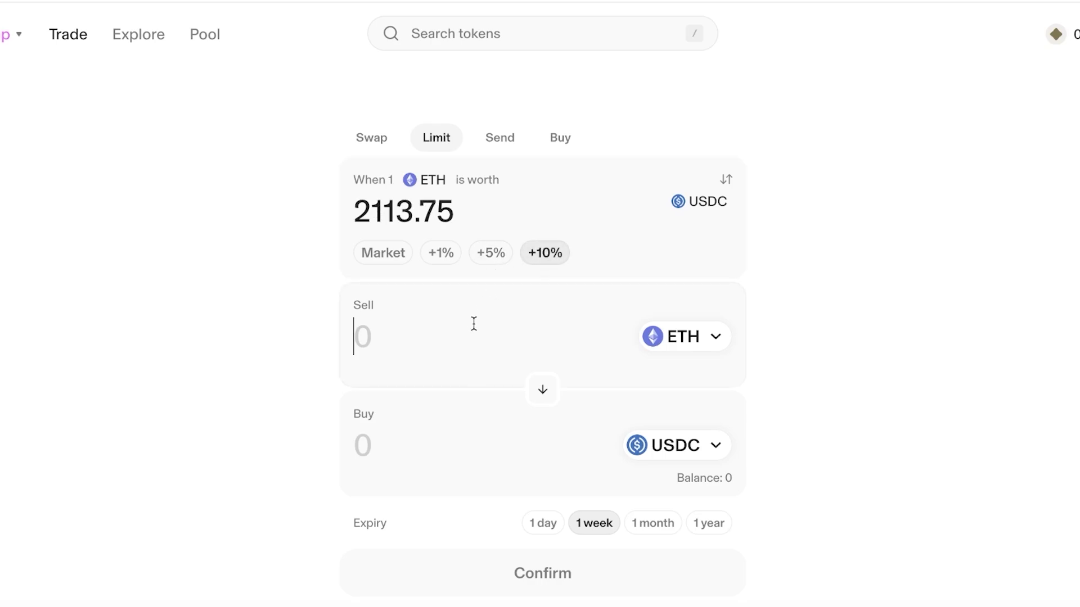
{"action": "type", "text": "1"}
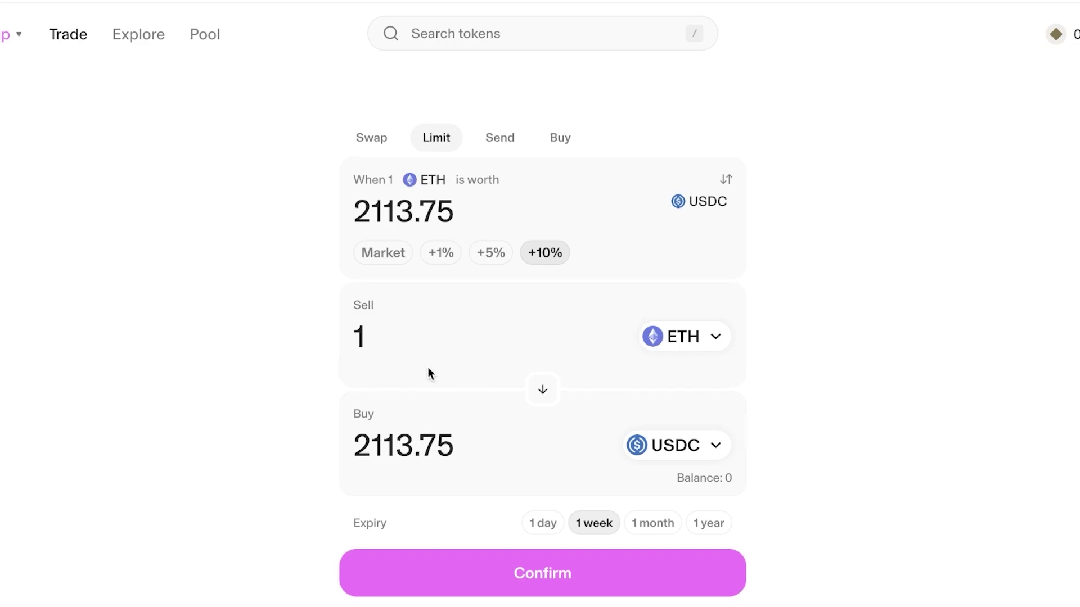
{"action": "scroll", "coordinate": [616, 416], "scroll_direction": "down", "scroll_amount": 2}
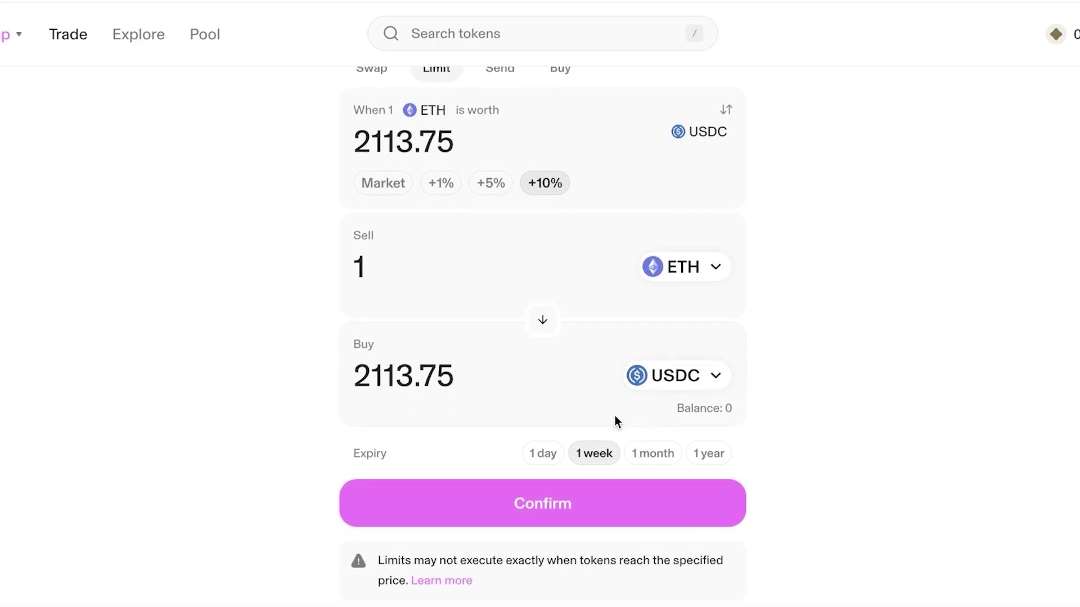
Switch to the Send form, showing $0 of ETH and an empty recipient field
{"action": "scroll", "coordinate": [615, 416], "scroll_direction": "up", "scroll_amount": 1}
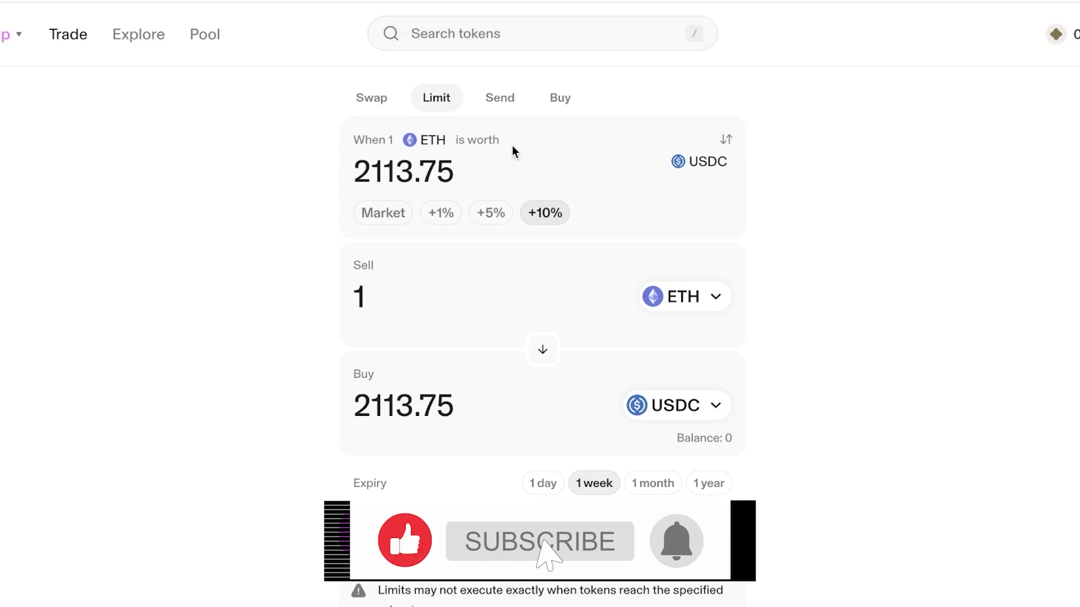
{"action": "scroll", "coordinate": [506, 113], "scroll_direction": "down", "scroll_amount": 1}
{"action": "left_click", "coordinate": [499, 74]}
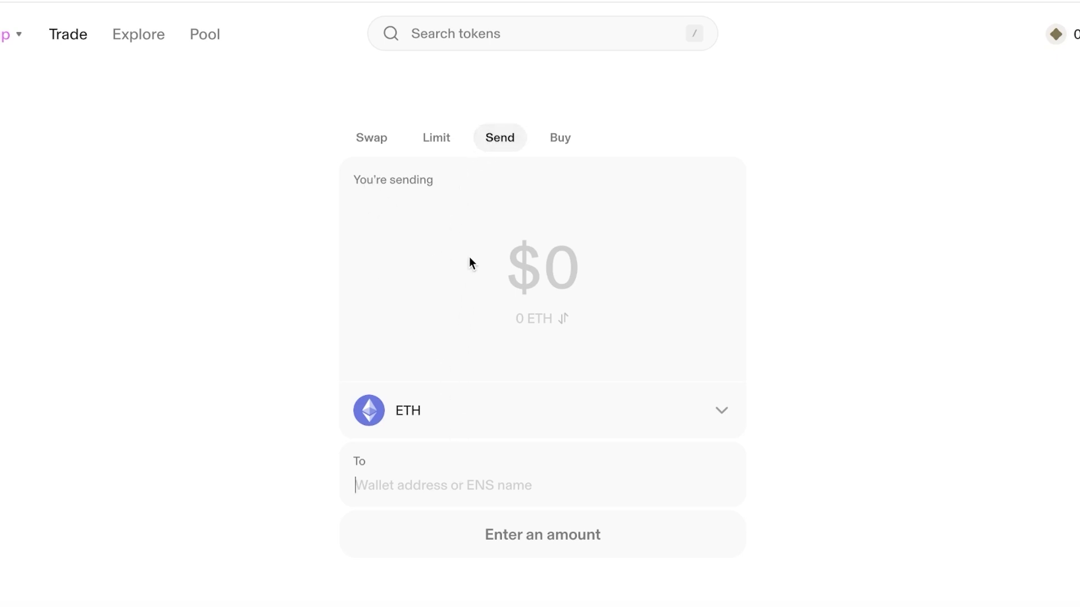
Enter $10, switch the amount to ETH and change it to 1 ETH (about $1,892.29)
{"action": "right_click", "coordinate": [413, 476]}
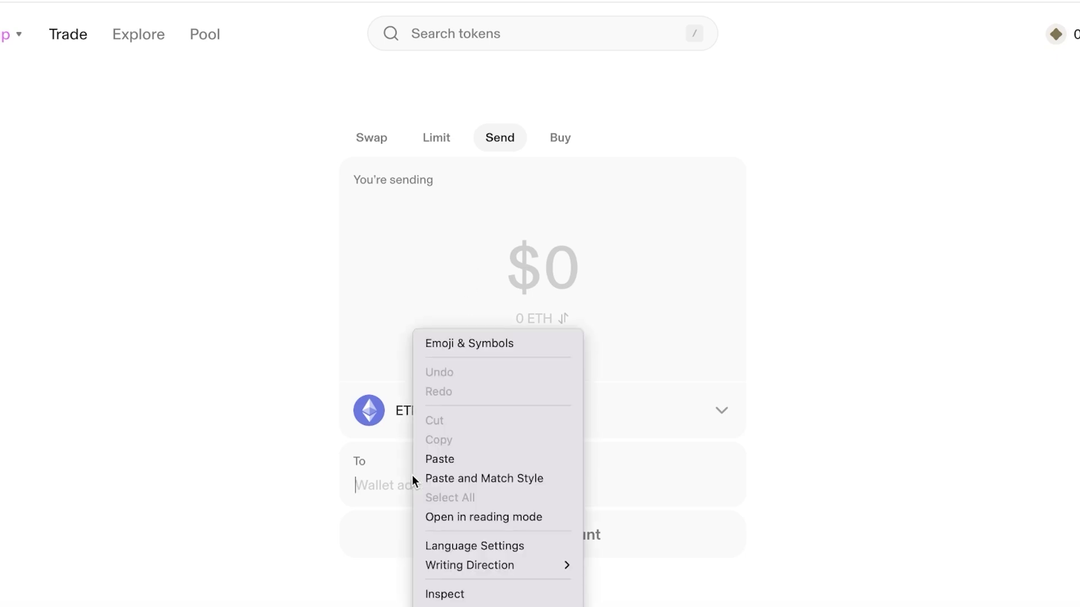
{"action": "left_click", "coordinate": [366, 498]}
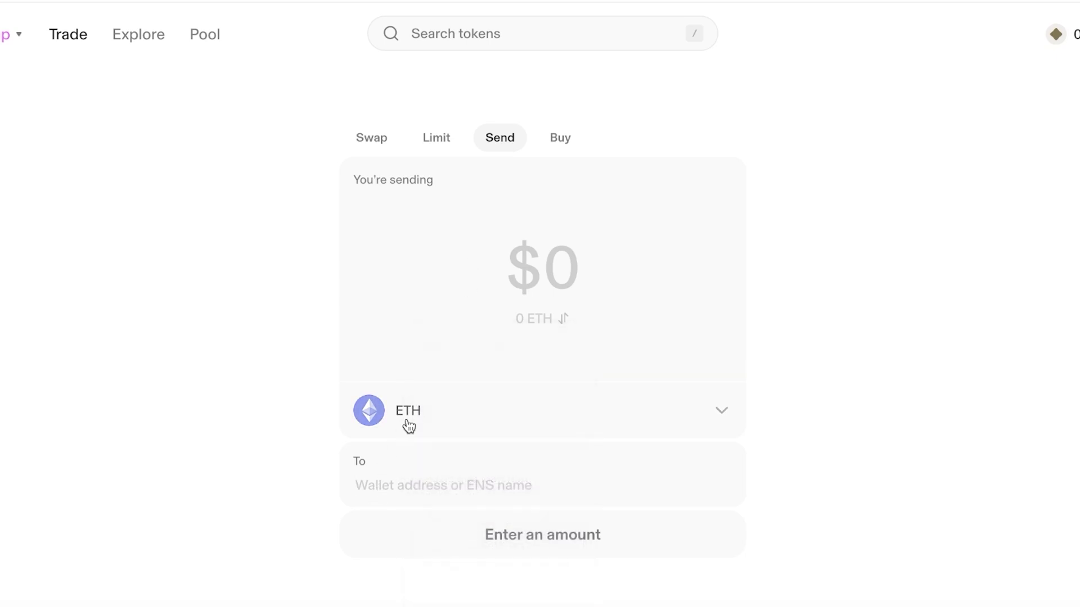
{"action": "left_click", "coordinate": [407, 422]}
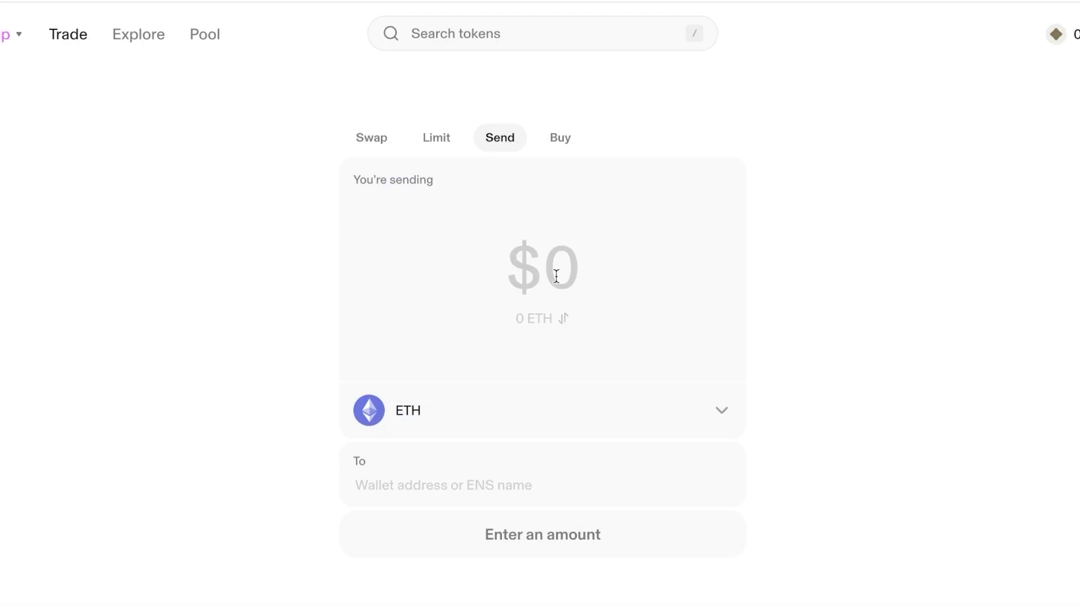
{"action": "left_click", "coordinate": [555, 276]}
{"action": "type", "text": "10"}
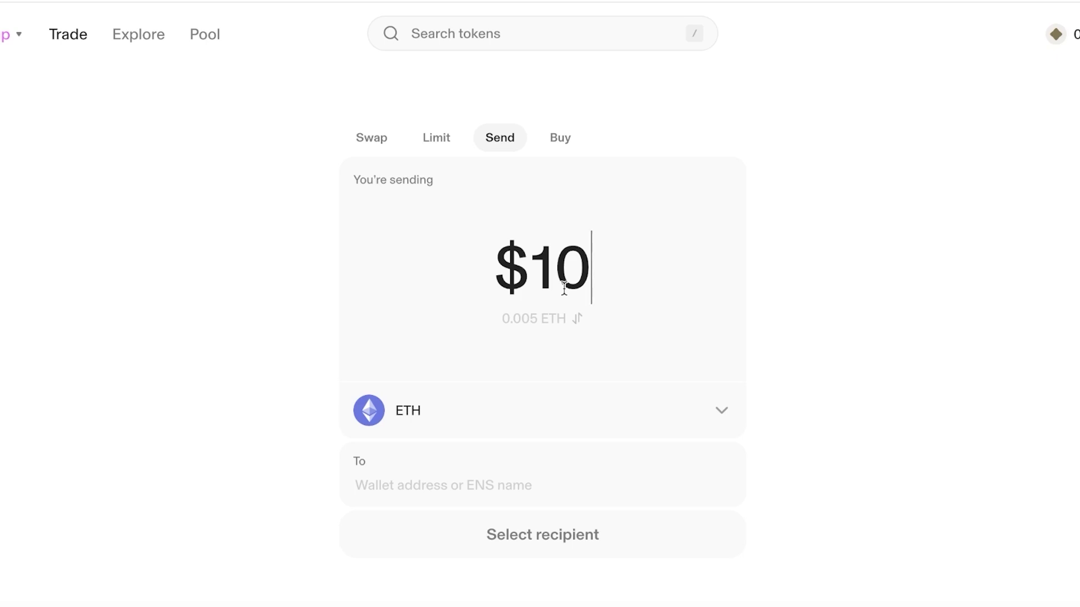
{"action": "left_click", "coordinate": [561, 322]}
{"action": "double_click", "coordinate": [537, 275]}
{"action": "type", "text": "1"}
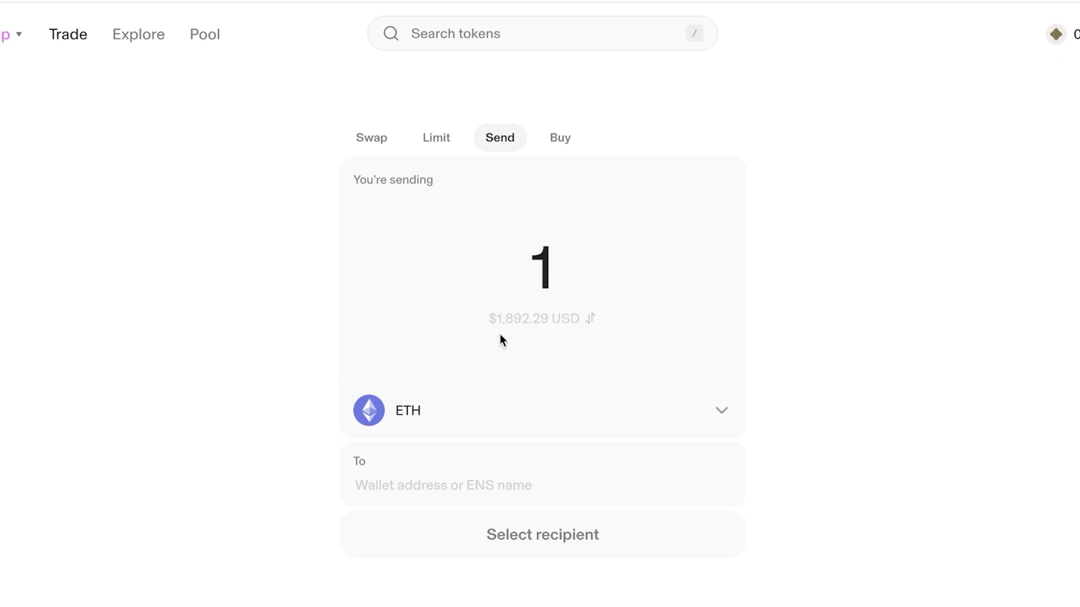
{"action": "left_click", "coordinate": [477, 479]}
Buy $100 of Ethereum (quoted 0.052094 ETH) and continue to checkout
{"action": "left_click", "coordinate": [560, 138]}
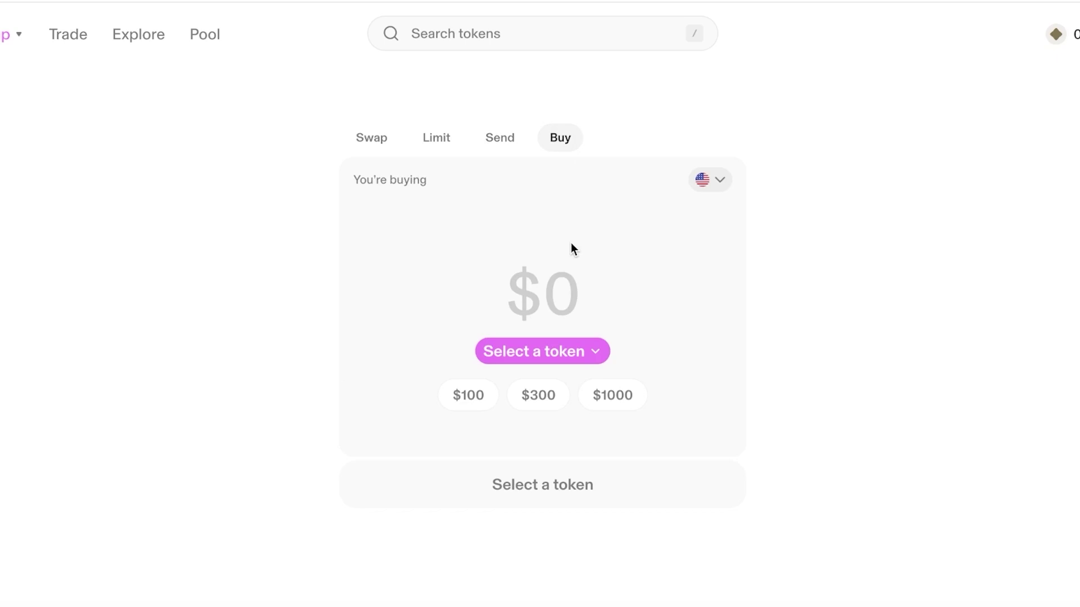
{"action": "left_click", "coordinate": [708, 186]}
{"action": "left_click", "coordinate": [695, 45]}
{"action": "left_click", "coordinate": [541, 353]}
{"action": "left_click", "coordinate": [476, 123]}
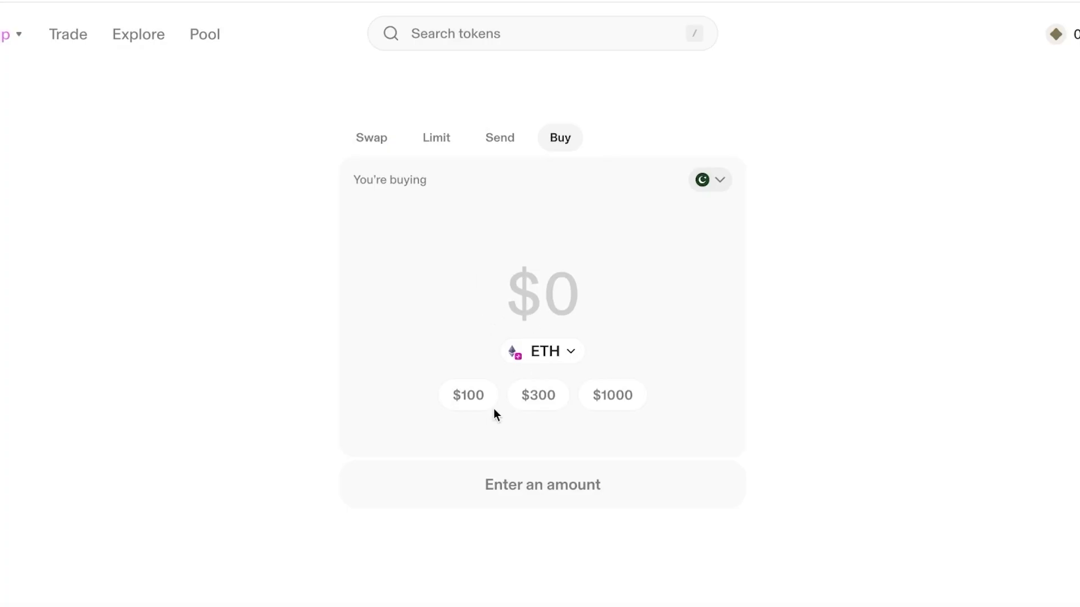
{"action": "left_click", "coordinate": [470, 411]}
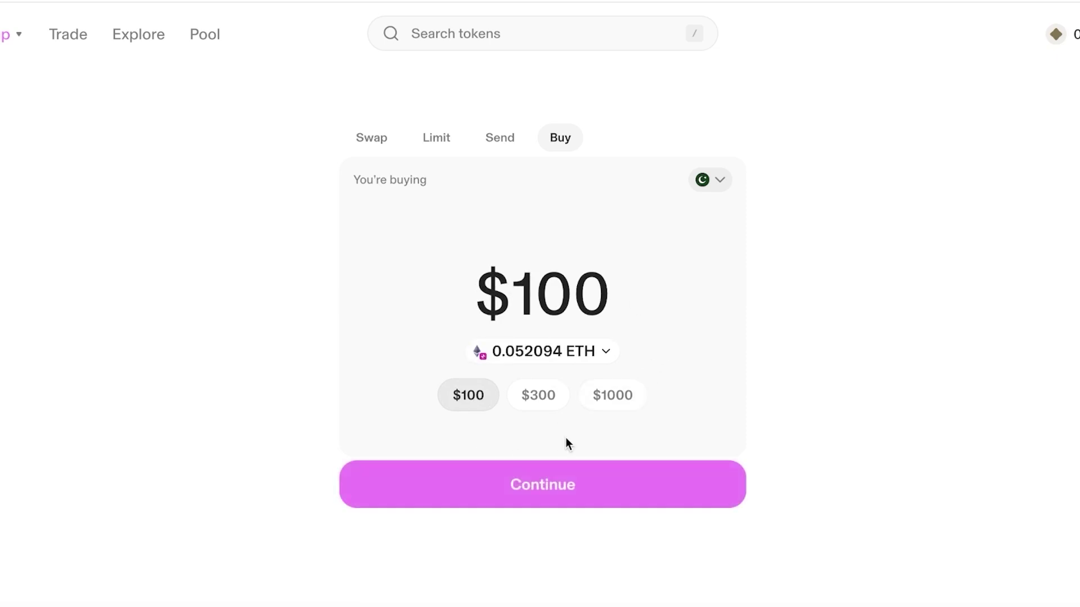
{"action": "left_click", "coordinate": [568, 481]}
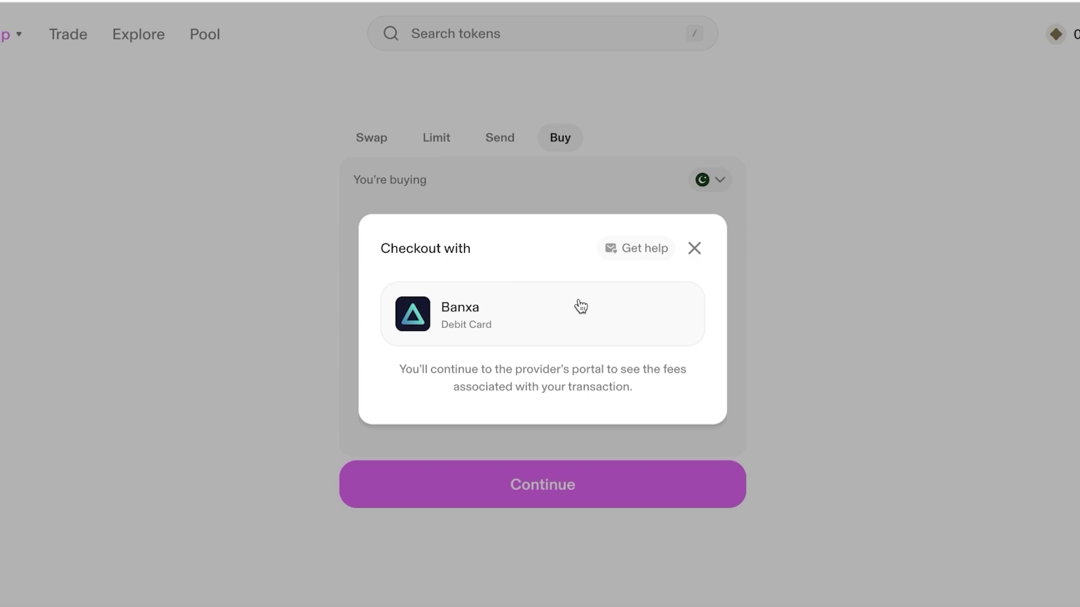
Close the checkout providers and change the purchase region to Canada
{"action": "left_click", "coordinate": [695, 248]}
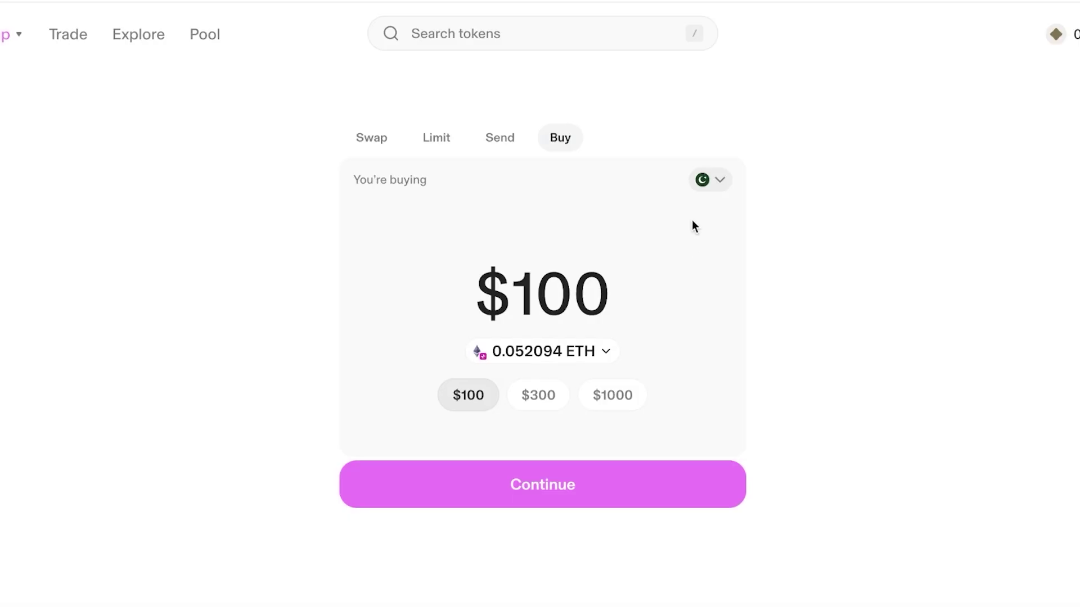
{"action": "left_click", "coordinate": [697, 171]}
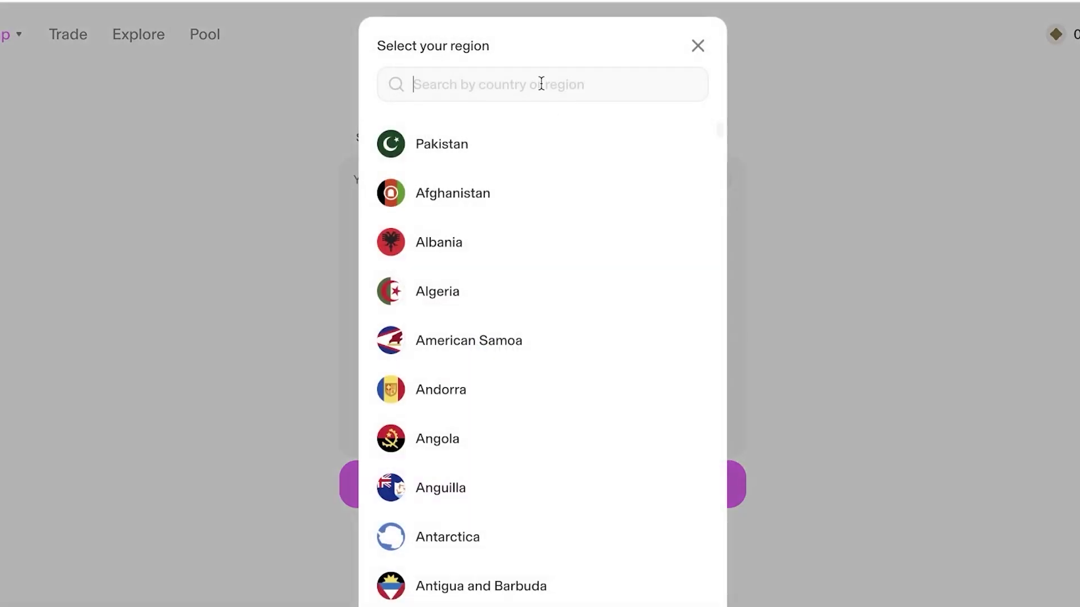
{"action": "type", "text": "cana"}
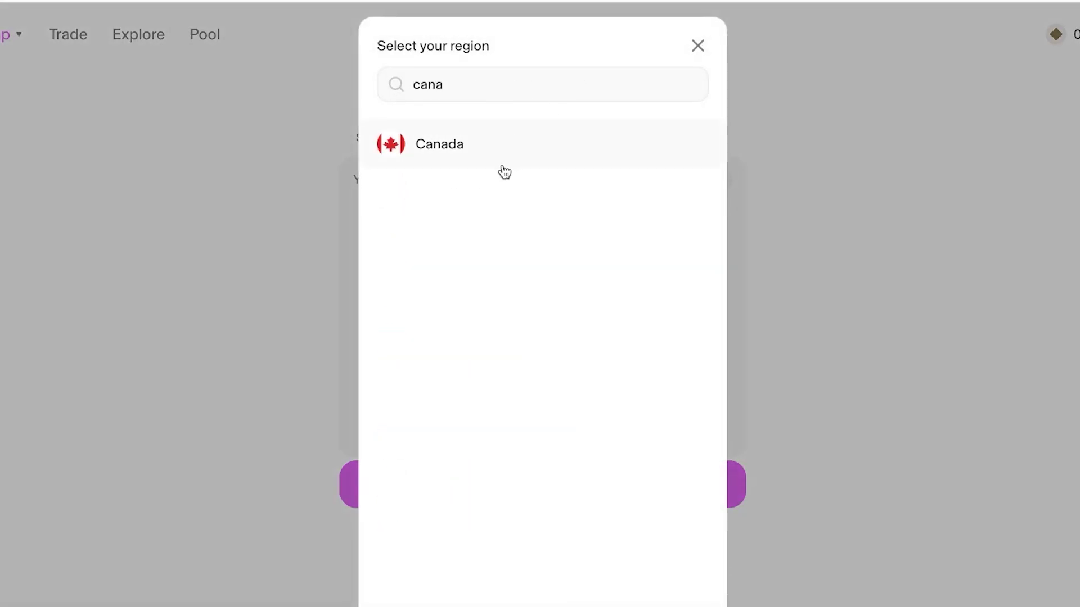
{"action": "left_click", "coordinate": [504, 156]}
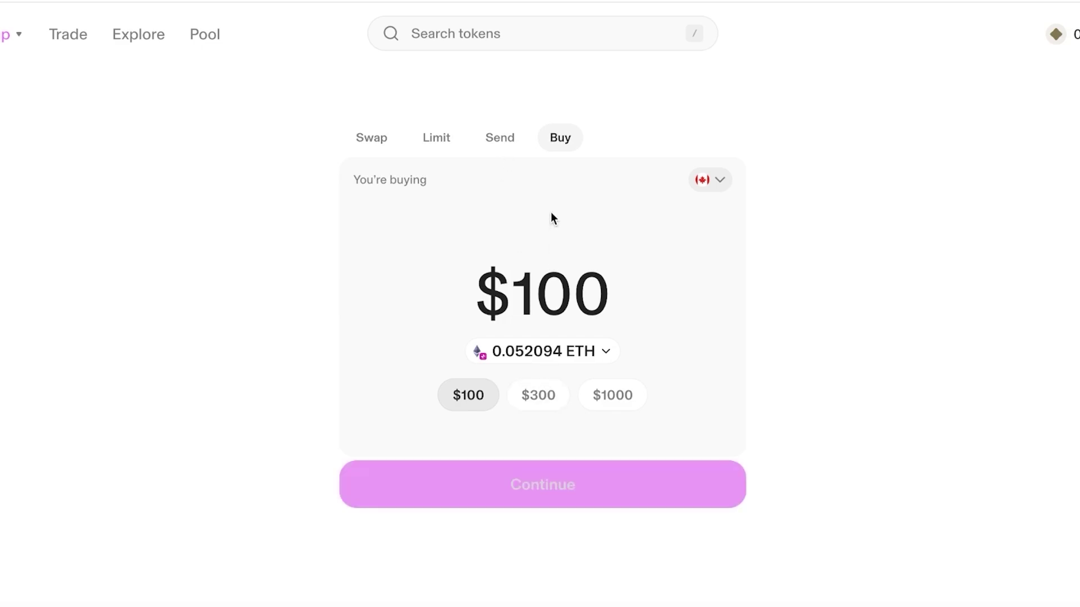
Retry checkout, dismiss the provider choices and return to the Swap form with ETH to sell
{"action": "left_click", "coordinate": [654, 474]}
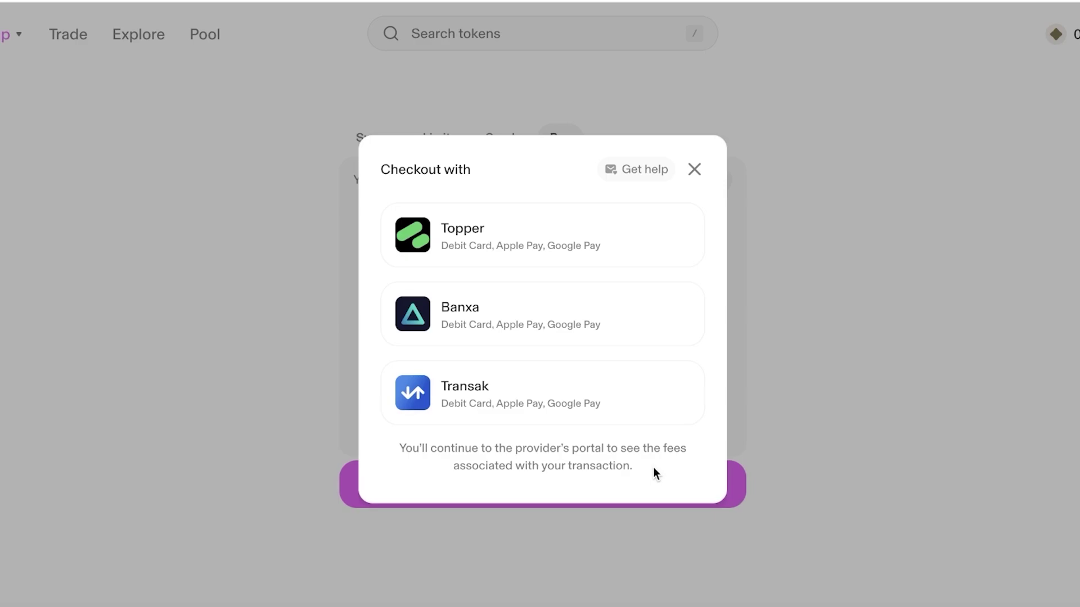
{"action": "left_click", "coordinate": [882, 182]}
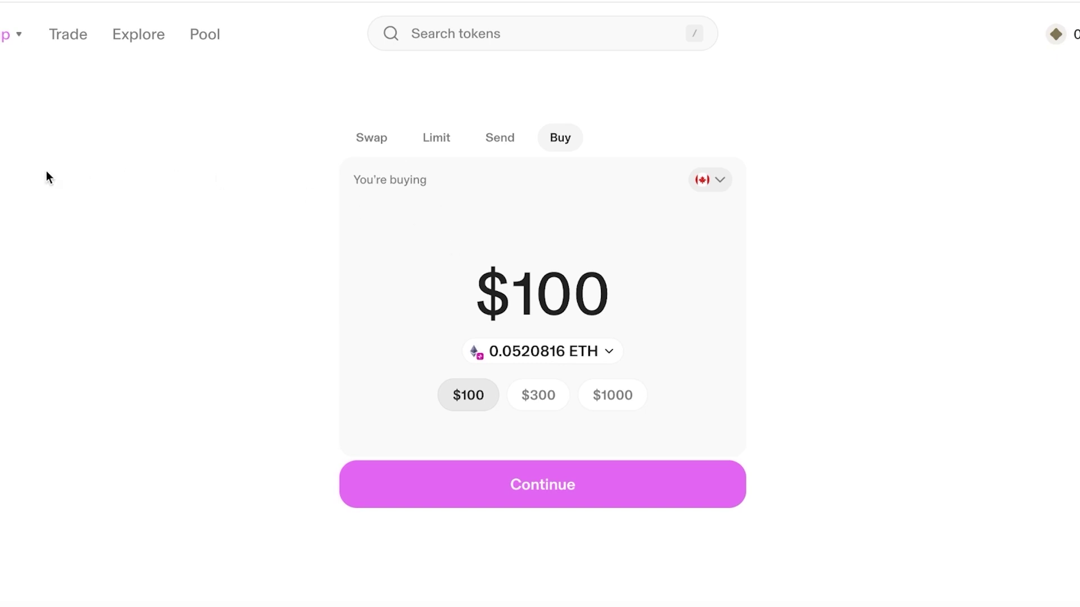
{"action": "left_click", "coordinate": [64, 33]}
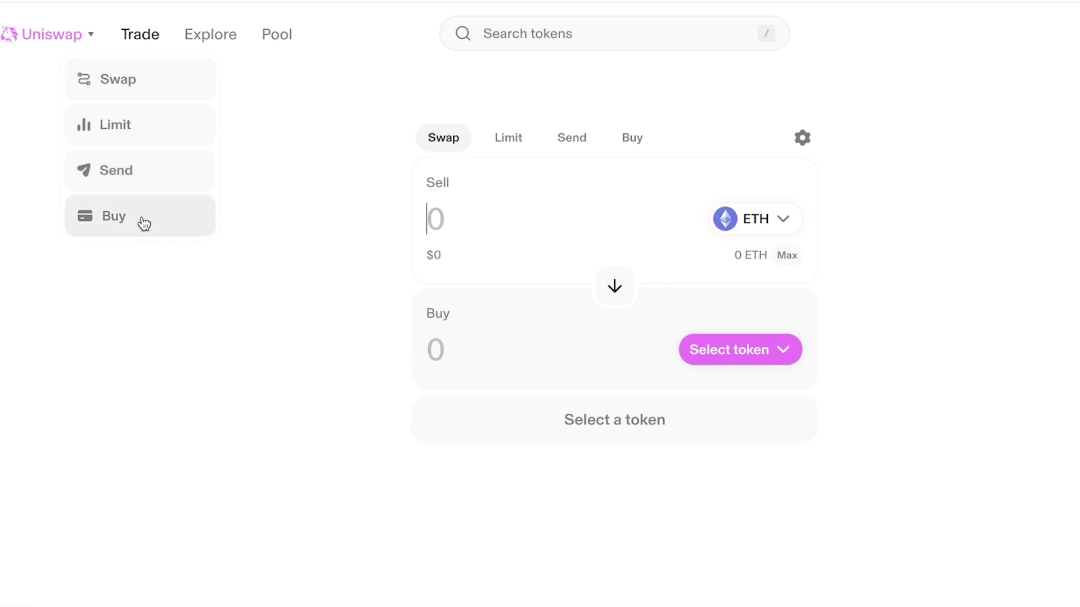
Browse Explore > Tokens and its Transactions, Pools and Tokens tabs
{"action": "mouse_move", "coordinate": [203, 35]}
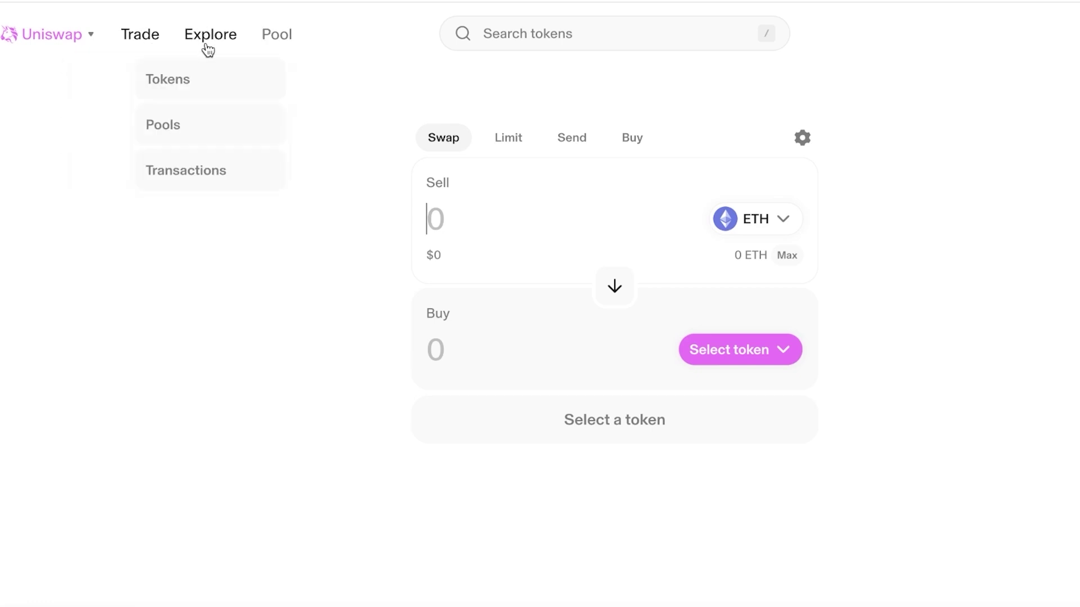
{"action": "left_click", "coordinate": [198, 83]}
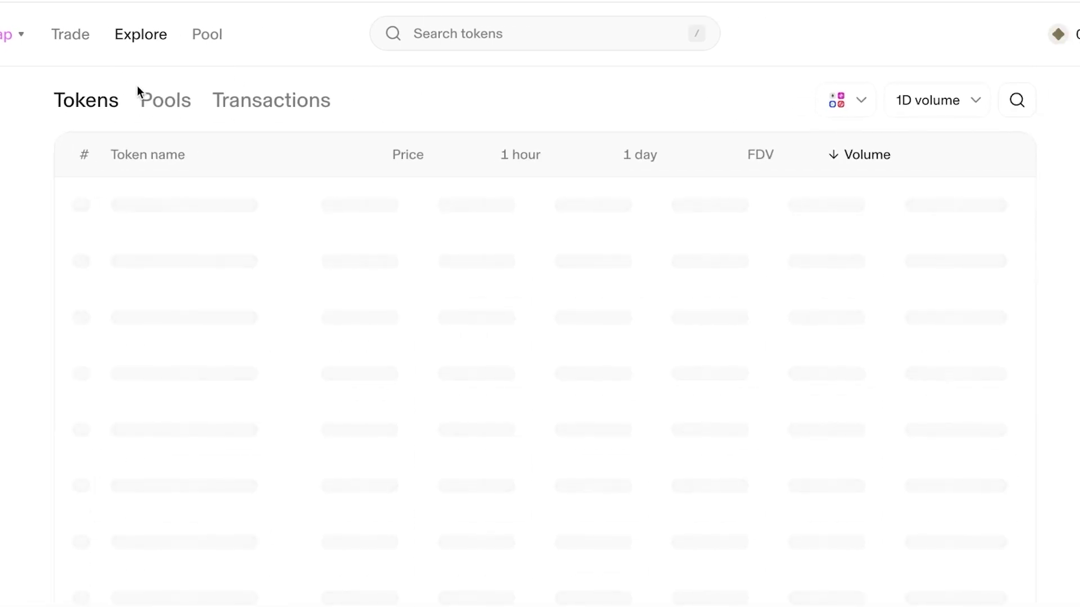
{"action": "scroll", "coordinate": [137, 89], "scroll_direction": "up", "scroll_amount": 1}
{"action": "scroll", "coordinate": [138, 89], "scroll_direction": "up", "scroll_amount": 3}
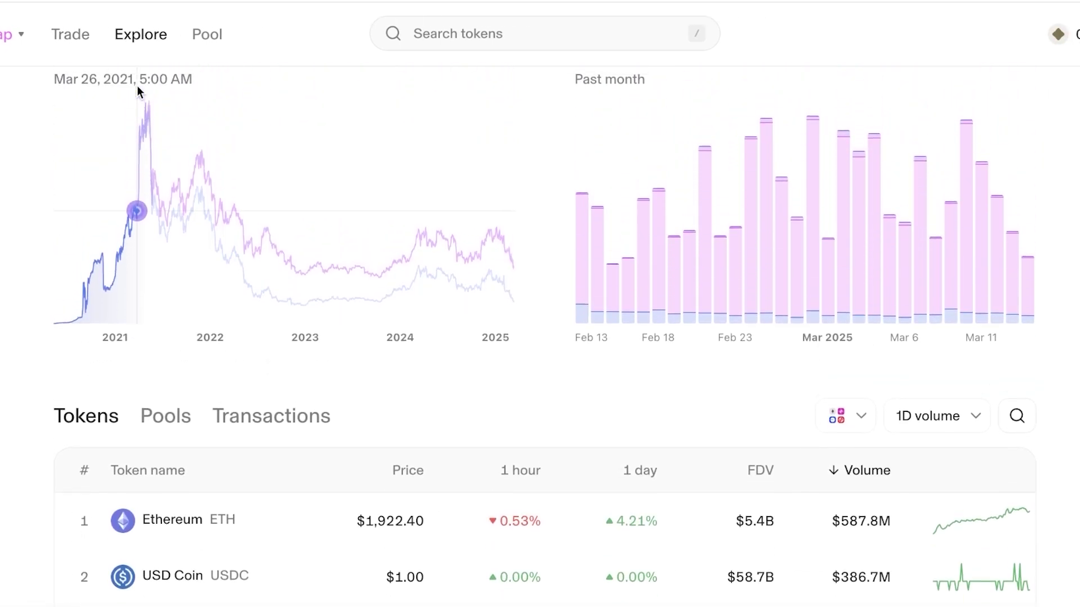
{"action": "scroll", "coordinate": [137, 89], "scroll_direction": "up", "scroll_amount": 1}
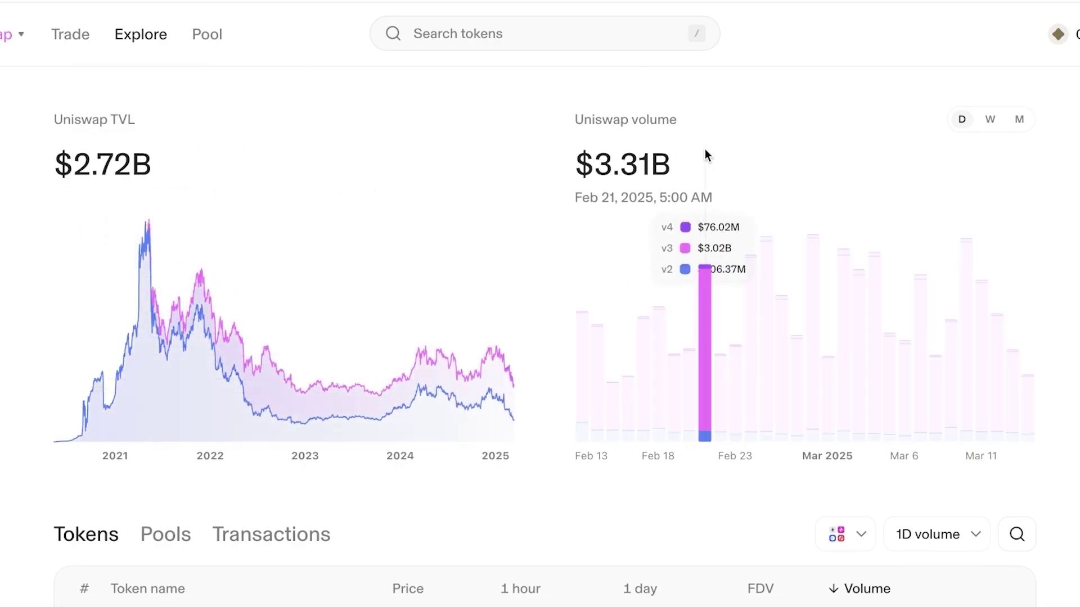
{"action": "scroll", "coordinate": [793, 140], "scroll_direction": "down", "scroll_amount": 4}
{"action": "scroll", "coordinate": [234, 337], "scroll_direction": "down", "scroll_amount": 3}
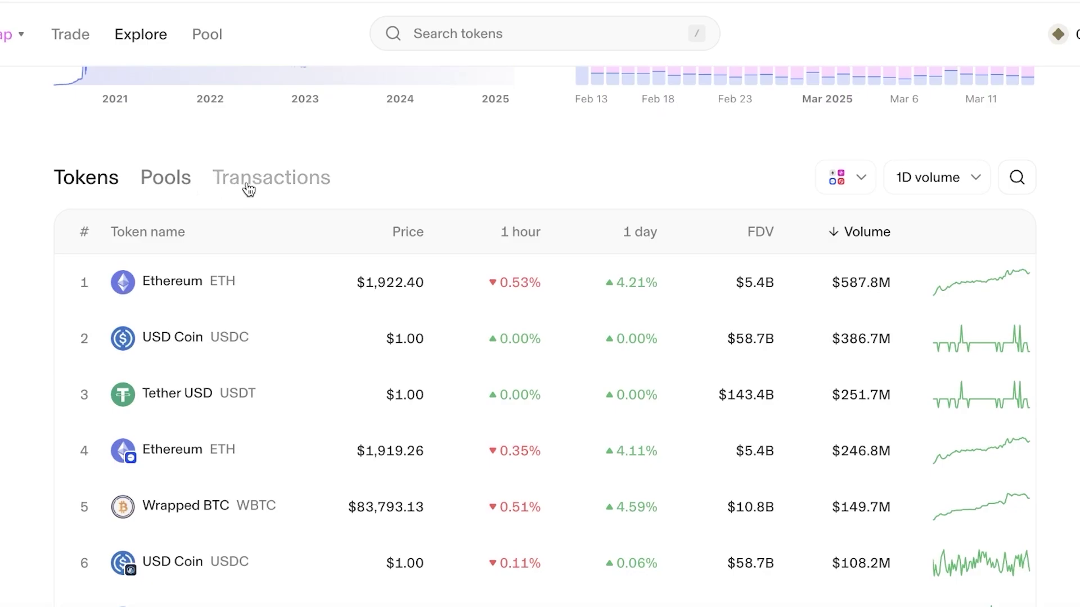
{"action": "left_click", "coordinate": [245, 187]}
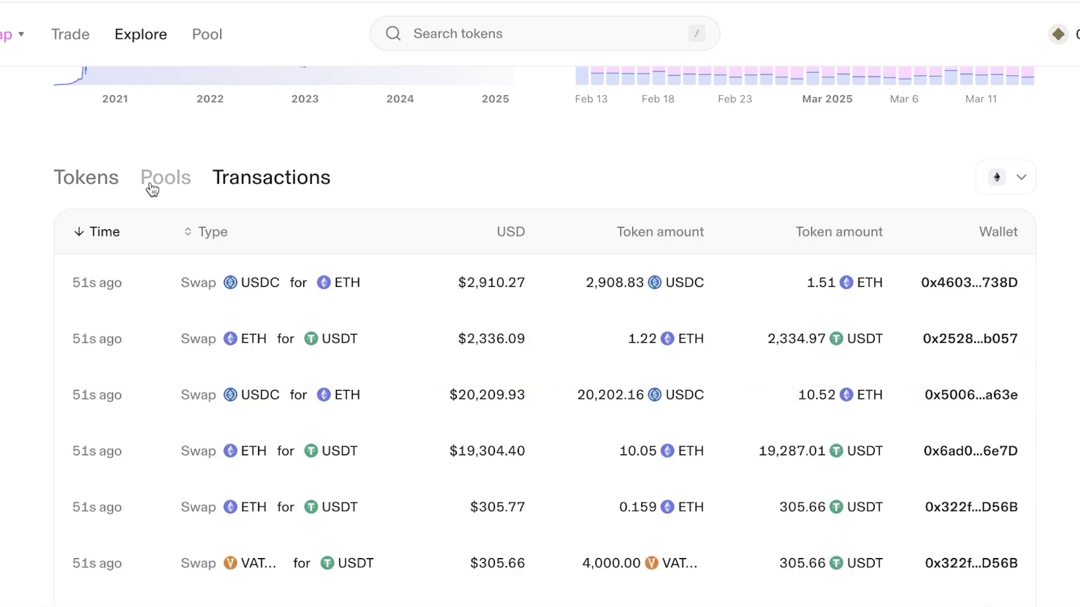
{"action": "left_click", "coordinate": [152, 188]}
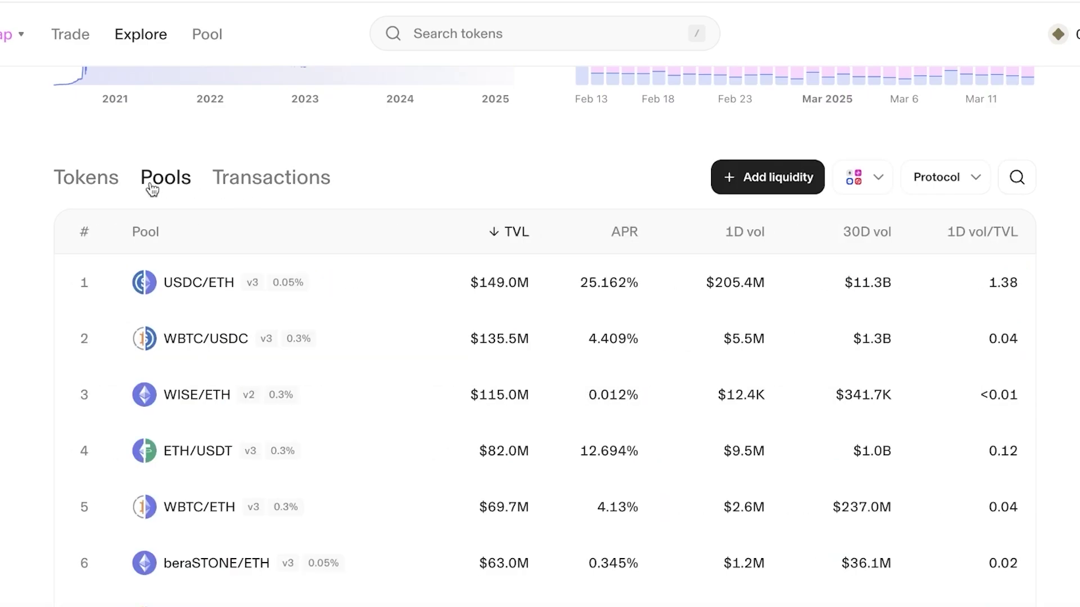
{"action": "left_click", "coordinate": [105, 190]}
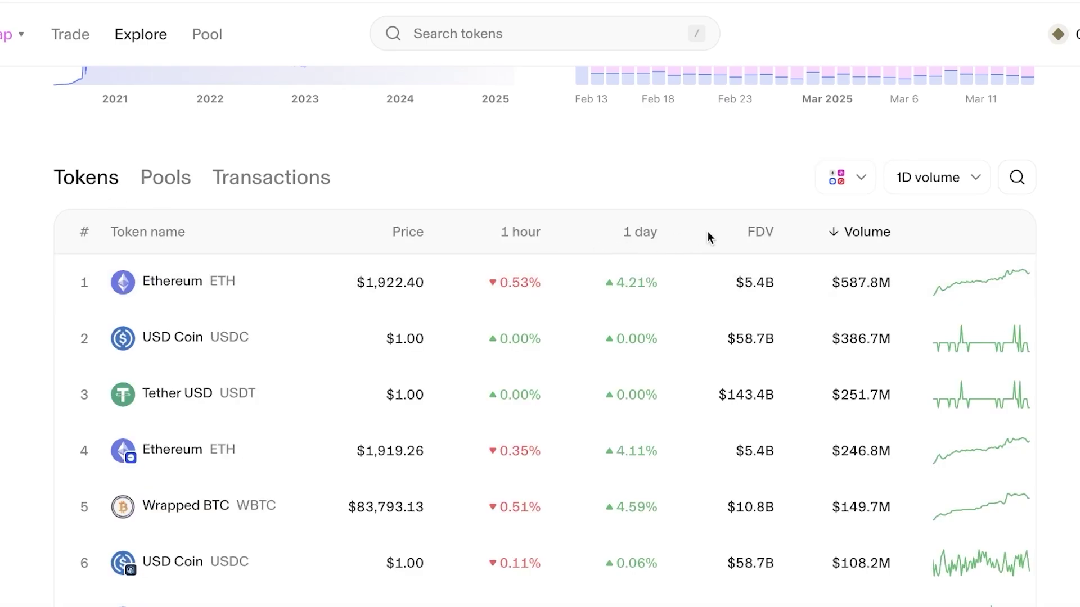
{"action": "scroll", "coordinate": [760, 308], "scroll_direction": "down", "scroll_amount": 2}
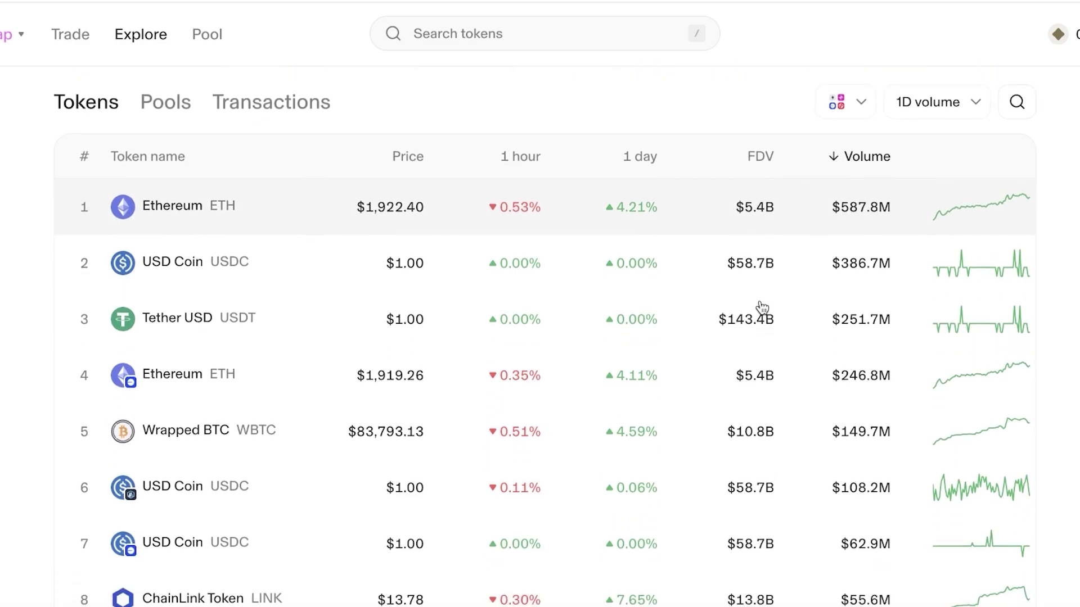
{"action": "scroll", "coordinate": [403, 336], "scroll_direction": "up", "scroll_amount": 5}
{"action": "scroll", "coordinate": [402, 336], "scroll_direction": "up", "scroll_amount": 4}
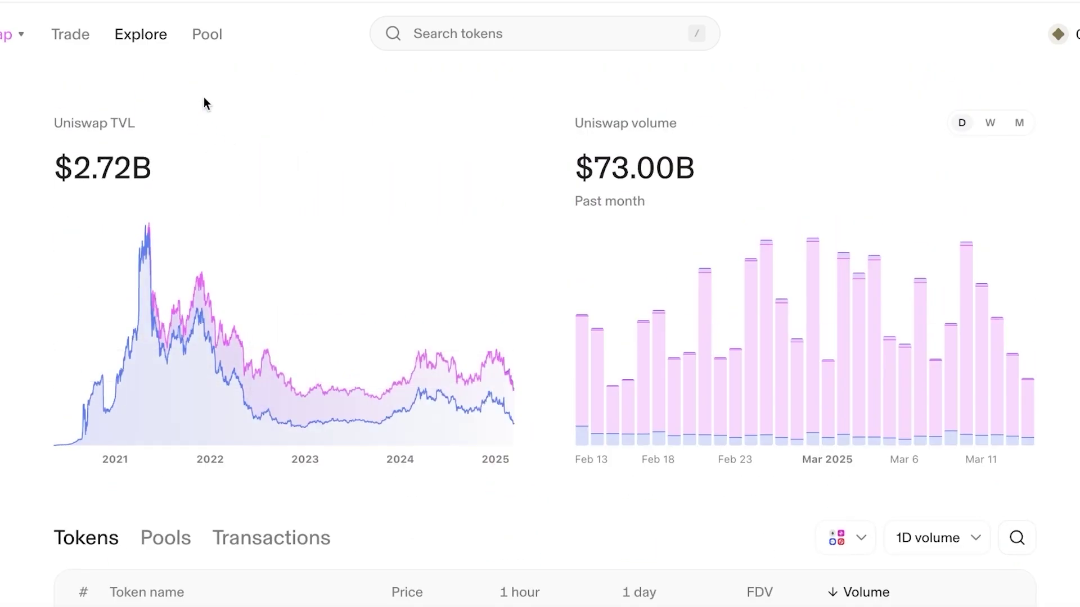
Open Explore > Pools, showing $2.72B TVL and pools ranked by TVL
{"action": "mouse_move", "coordinate": [152, 36]}
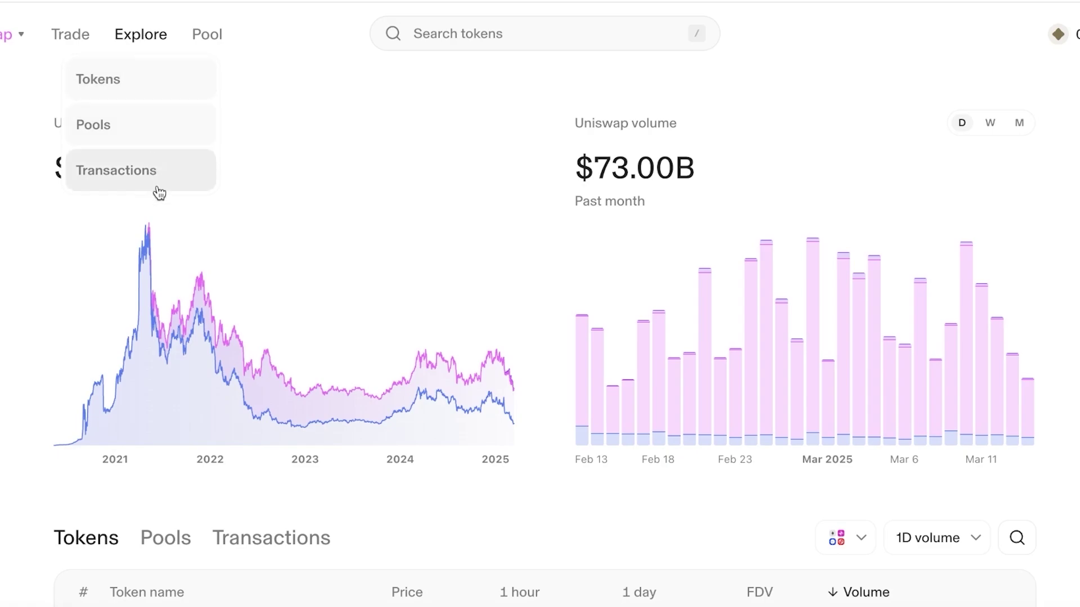
{"action": "left_click", "coordinate": [159, 140]}
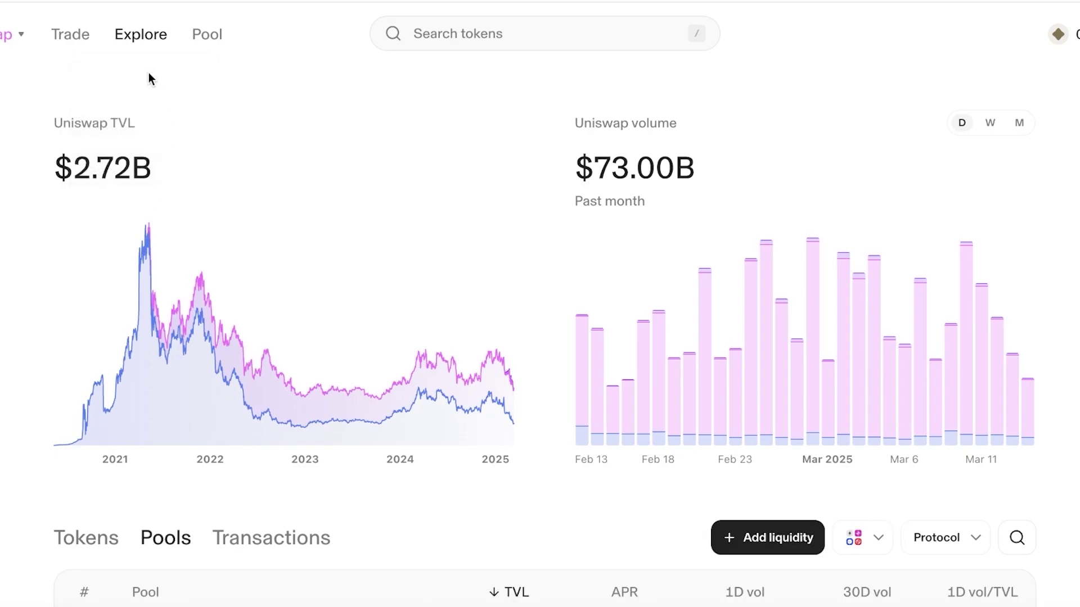
{"action": "mouse_move", "coordinate": [163, 43]}
{"action": "mouse_move", "coordinate": [205, 32]}
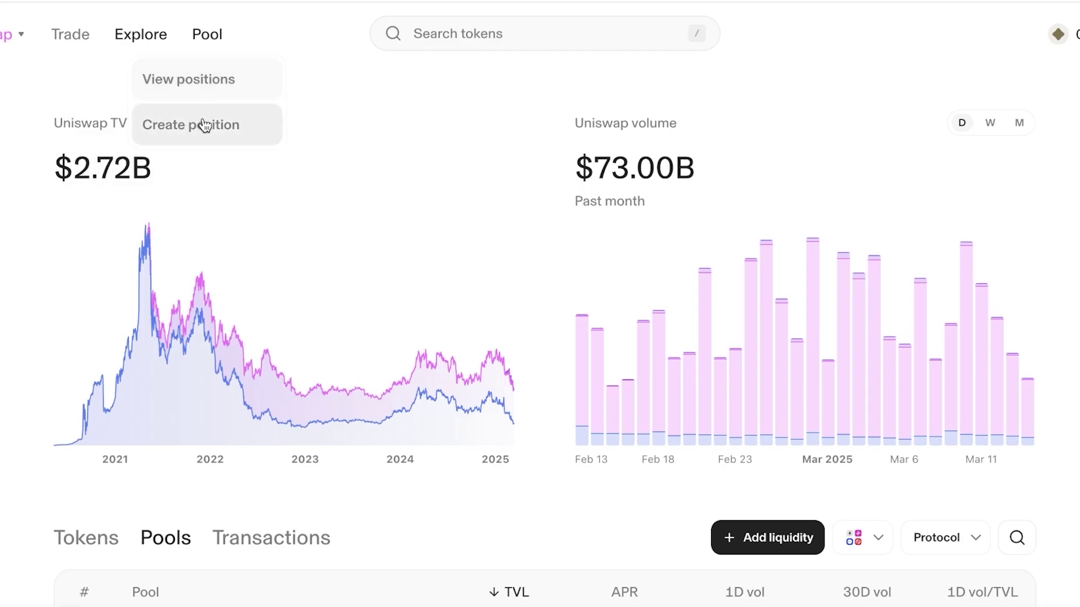
From View positions, start a New v4 position with ETH as the first token
{"action": "left_click", "coordinate": [204, 83]}
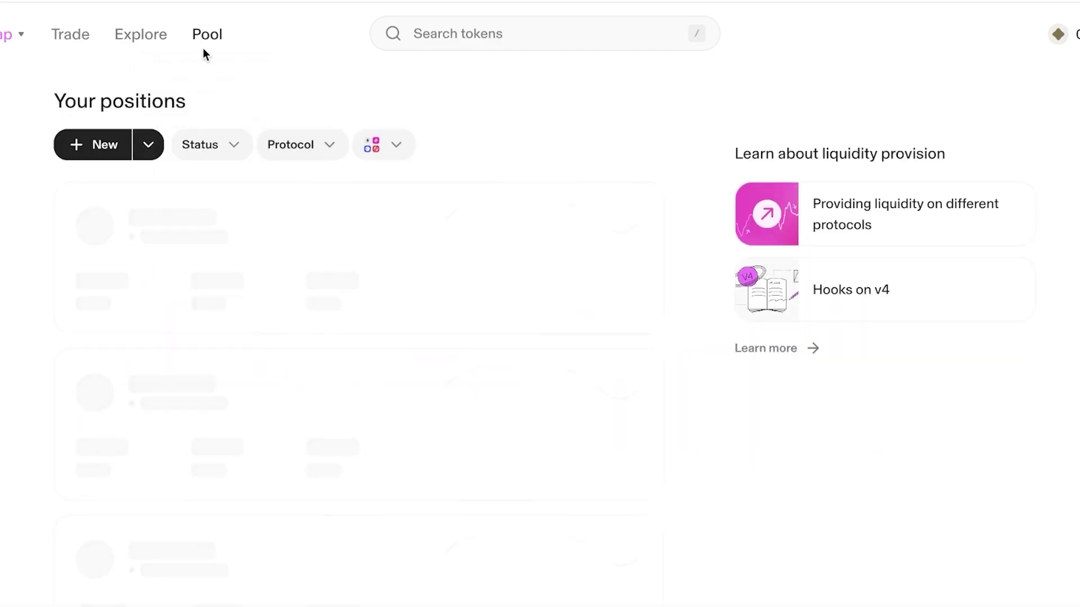
{"action": "mouse_move", "coordinate": [200, 39]}
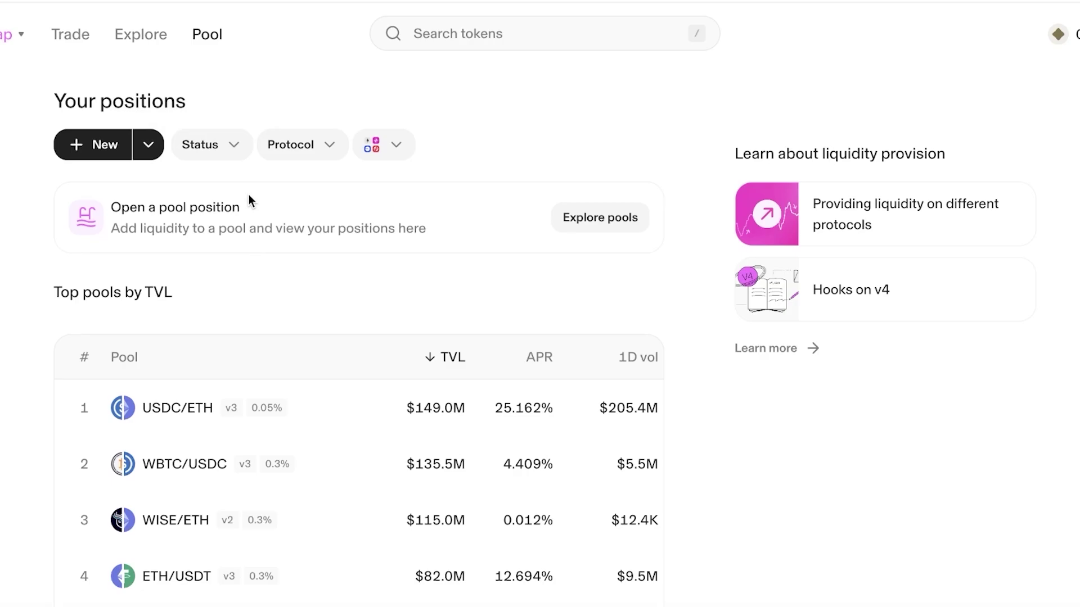
{"action": "left_click", "coordinate": [149, 145]}
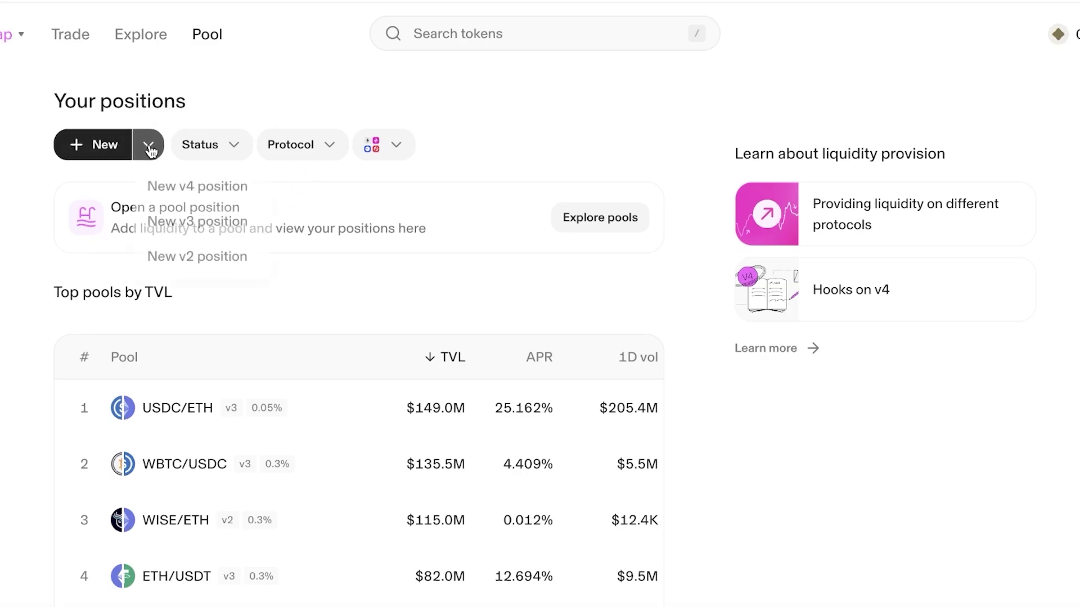
{"action": "left_click", "coordinate": [121, 145]}
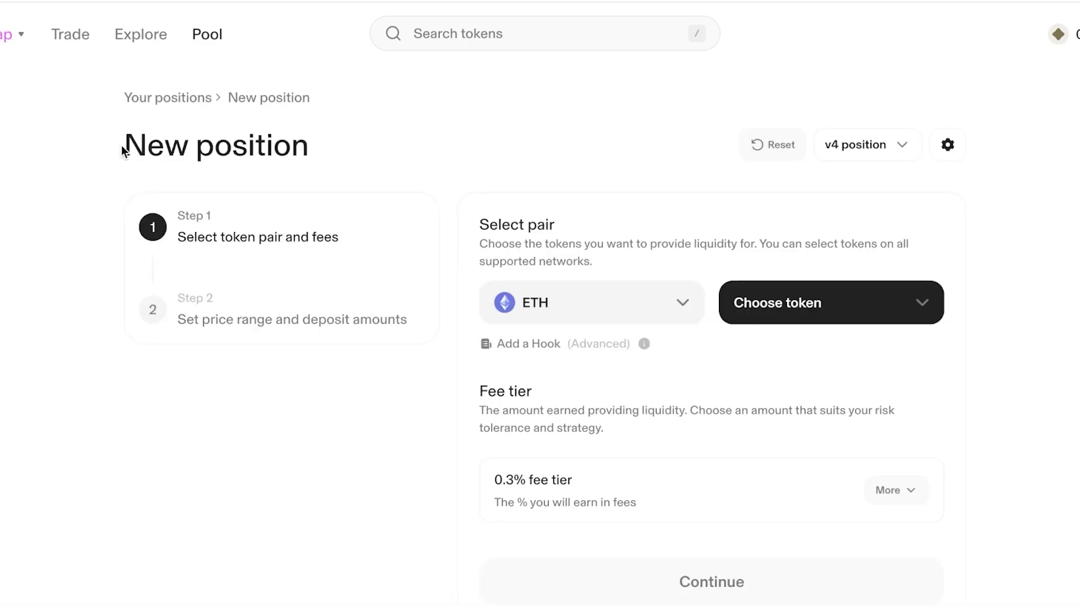
Keep ETH as the first token and pick USDC as the second token
{"action": "scroll", "coordinate": [121, 147], "scroll_direction": "down", "scroll_amount": 1}
{"action": "left_click", "coordinate": [537, 286]}
{"action": "left_click", "coordinate": [752, 263]}
{"action": "left_click", "coordinate": [749, 286]}
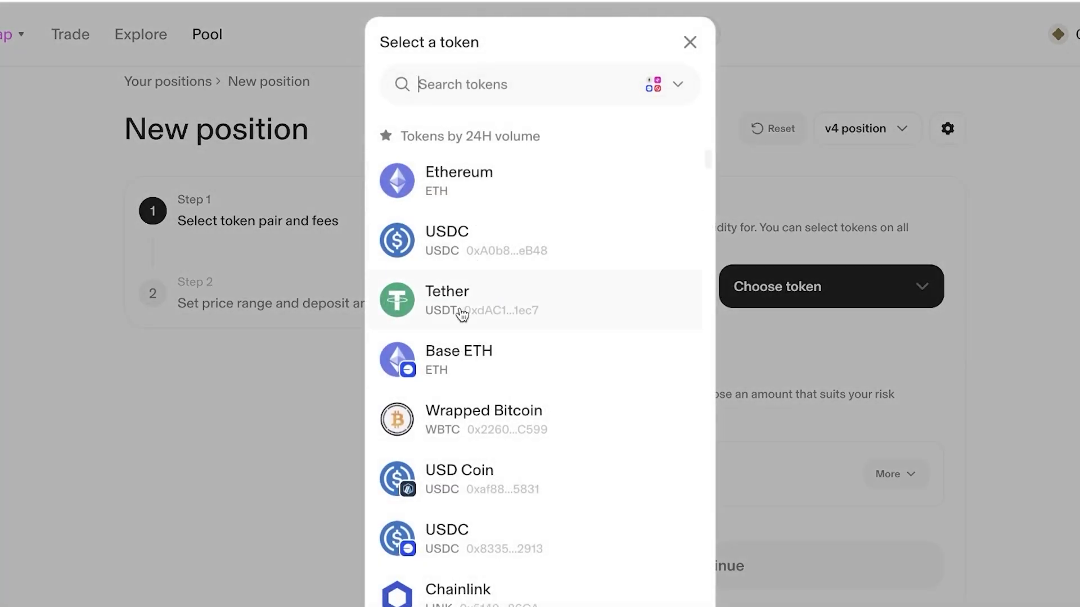
{"action": "left_click", "coordinate": [470, 239]}
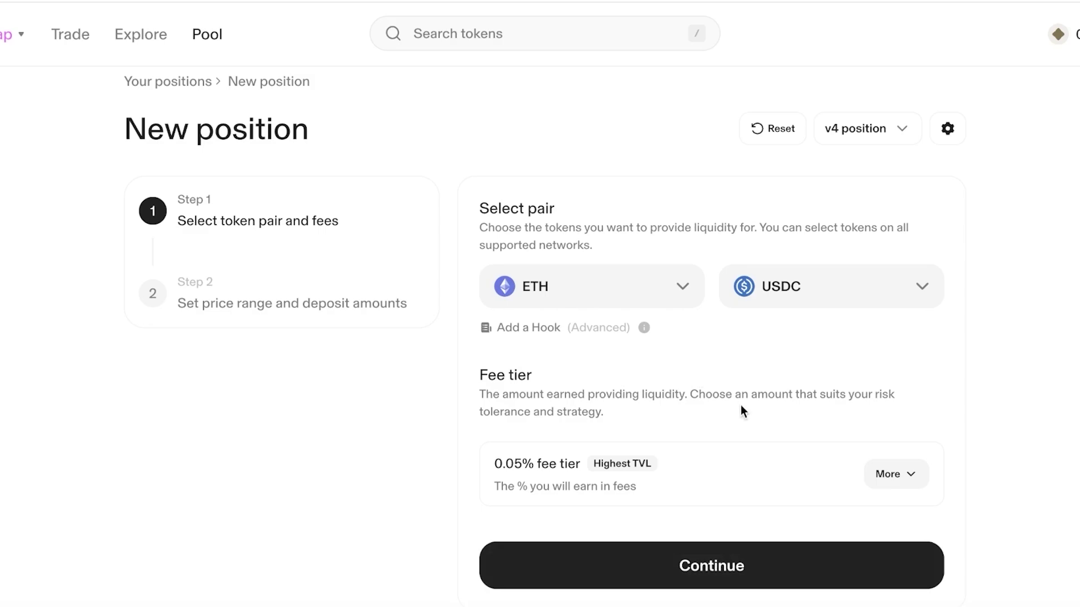
Choose the 0.01% fee tier for the ETH/USDC position
{"action": "left_click", "coordinate": [882, 476]}
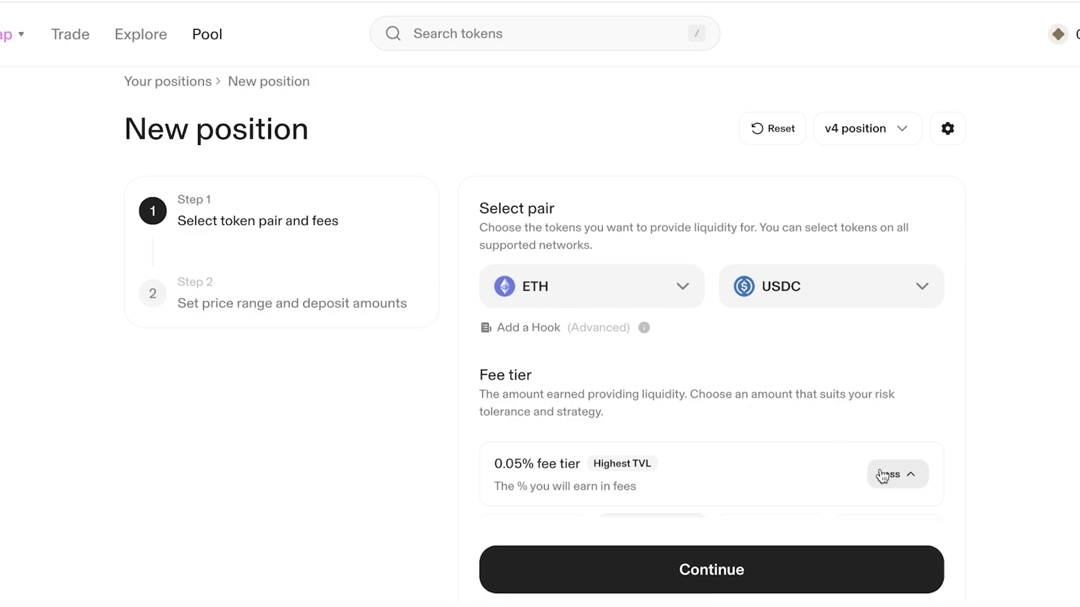
{"action": "scroll", "coordinate": [787, 419], "scroll_direction": "down", "scroll_amount": 2}
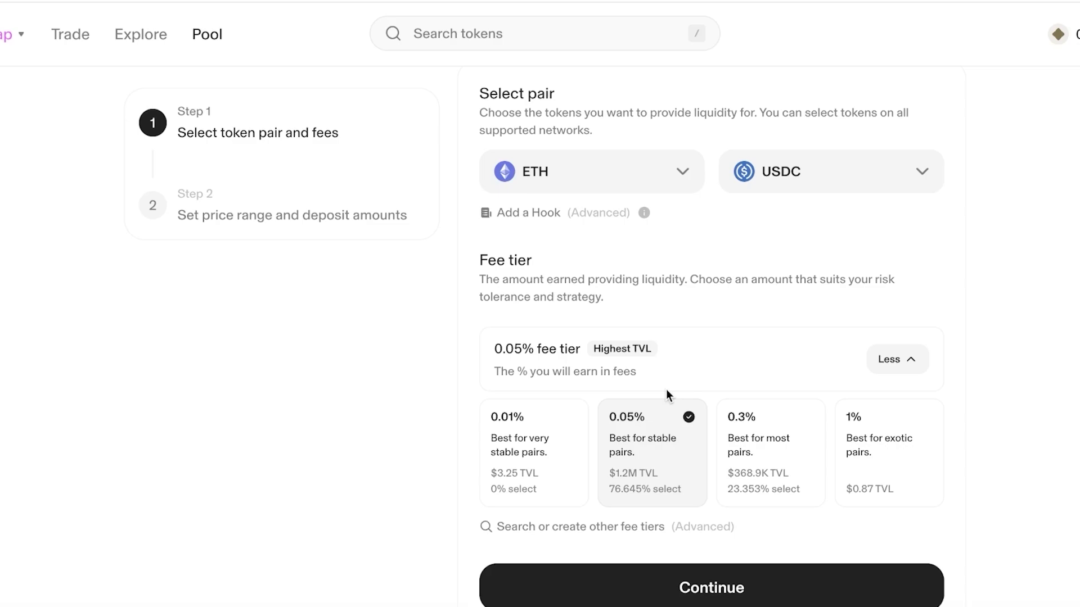
{"action": "left_click", "coordinate": [571, 477]}
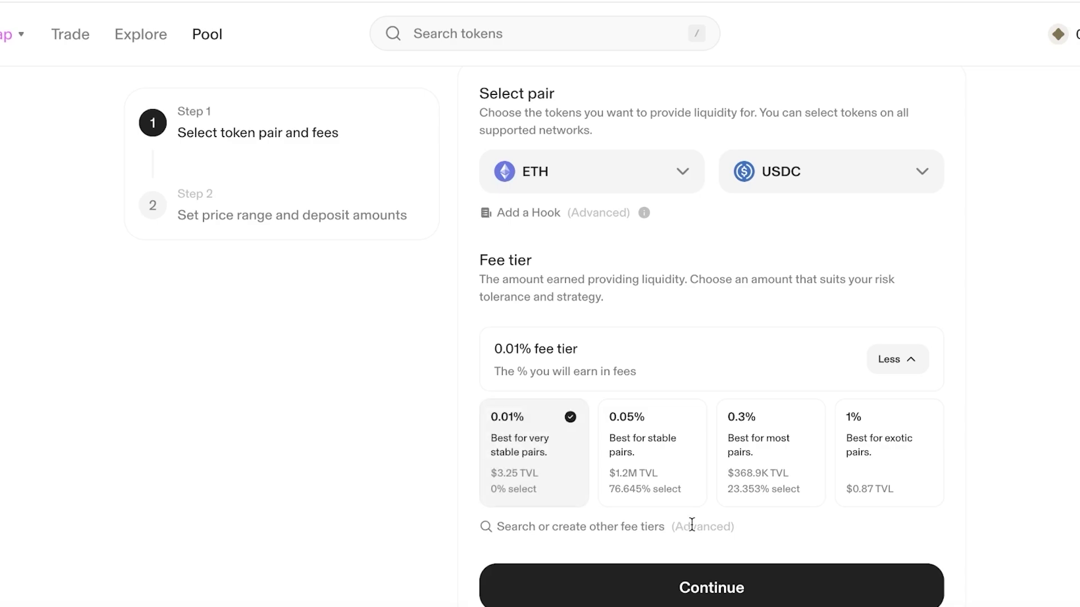
{"action": "left_click", "coordinate": [548, 524]}
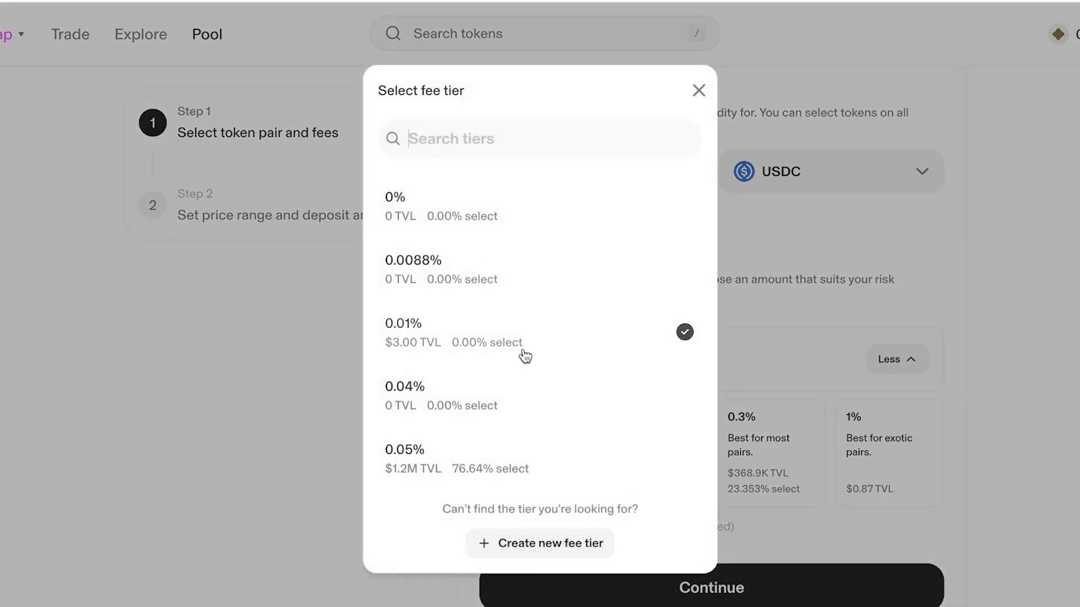
{"action": "scroll", "coordinate": [524, 355], "scroll_direction": "down", "scroll_amount": 5}
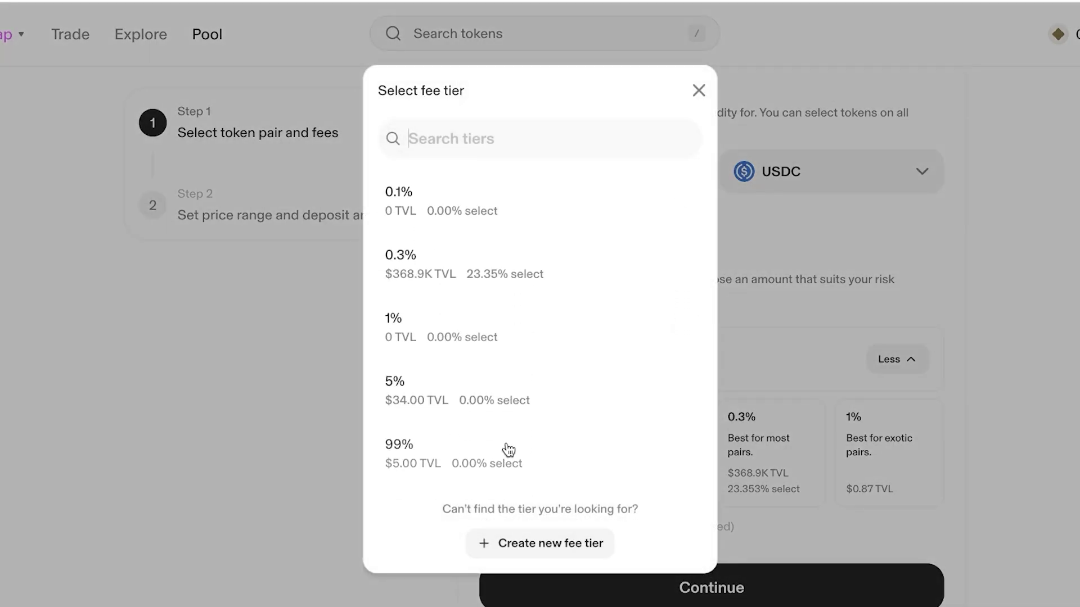
{"action": "scroll", "coordinate": [500, 430], "scroll_direction": "up", "scroll_amount": 2}
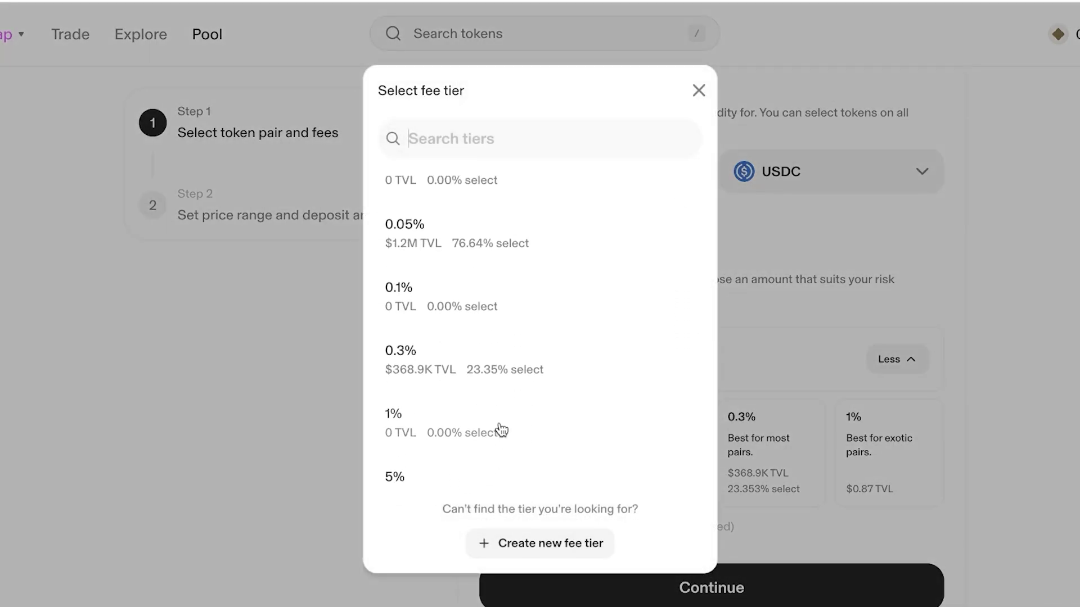
{"action": "scroll", "coordinate": [501, 430], "scroll_direction": "up", "scroll_amount": 4}
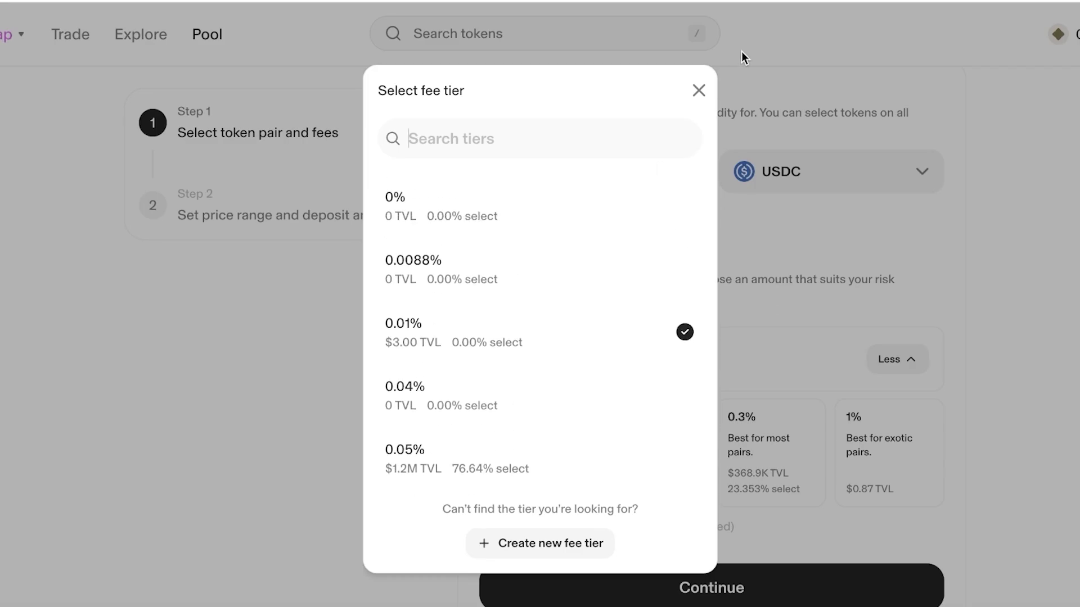
{"action": "left_click", "coordinate": [698, 91]}
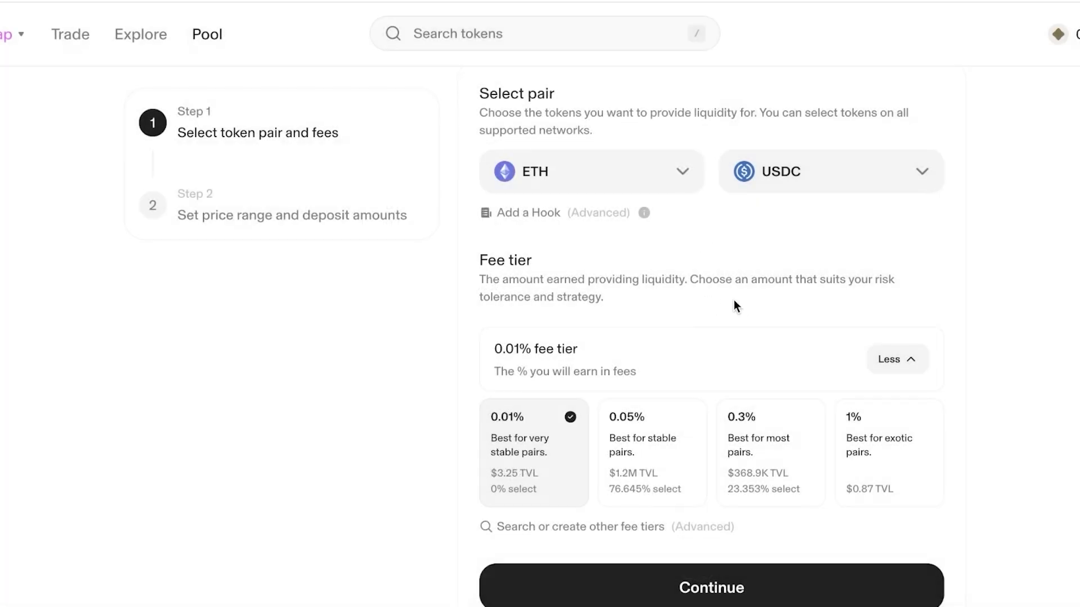
{"action": "scroll", "coordinate": [673, 363], "scroll_direction": "up", "scroll_amount": 2}
{"action": "scroll", "coordinate": [673, 359], "scroll_direction": "down", "scroll_amount": 2}
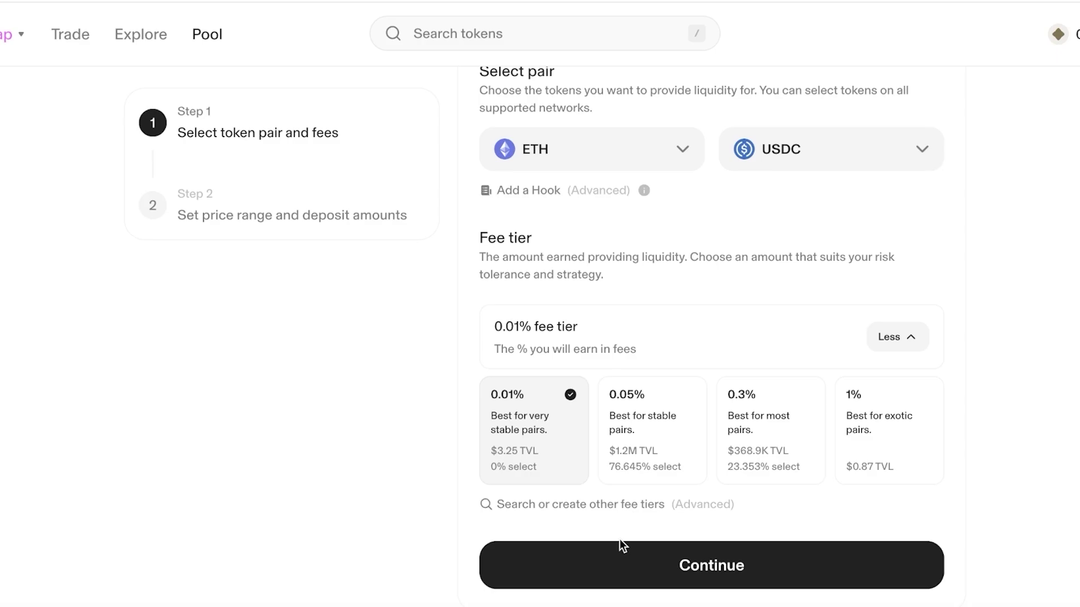
Continue to deposits and try ETH amounts of 1, then 0.0001
{"action": "left_click", "coordinate": [619, 563]}
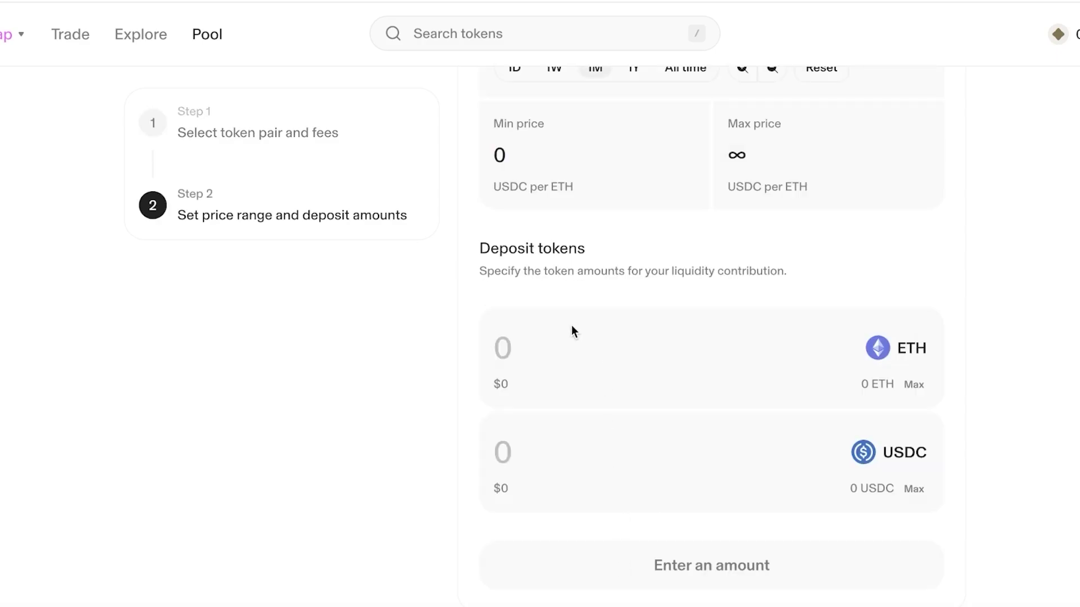
{"action": "scroll", "coordinate": [572, 315], "scroll_direction": "up", "scroll_amount": 2}
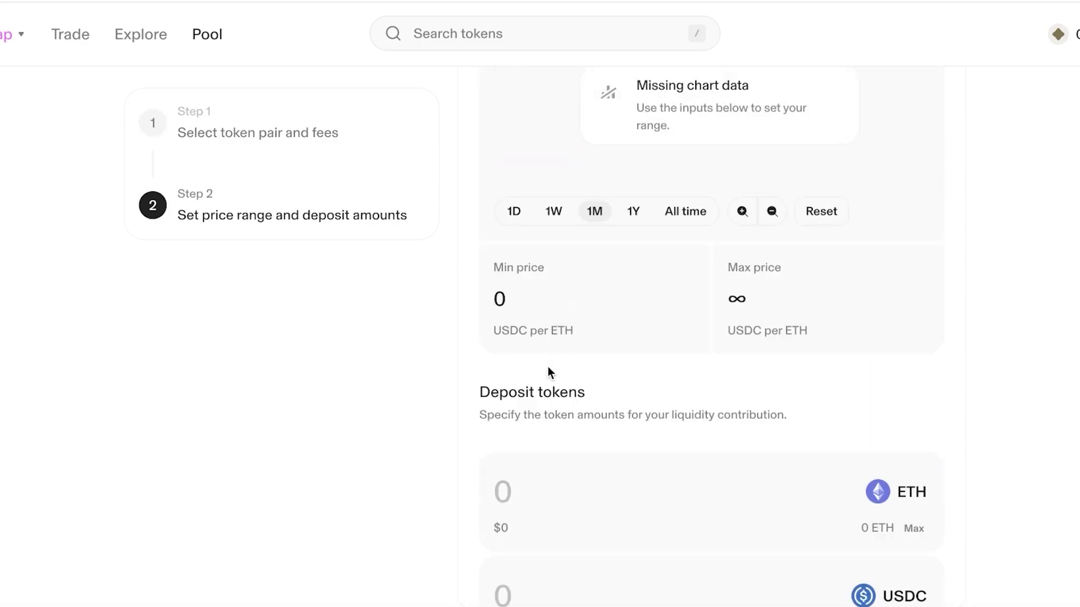
{"action": "scroll", "coordinate": [551, 475], "scroll_direction": "down", "scroll_amount": 2}
{"action": "left_click", "coordinate": [518, 401]}
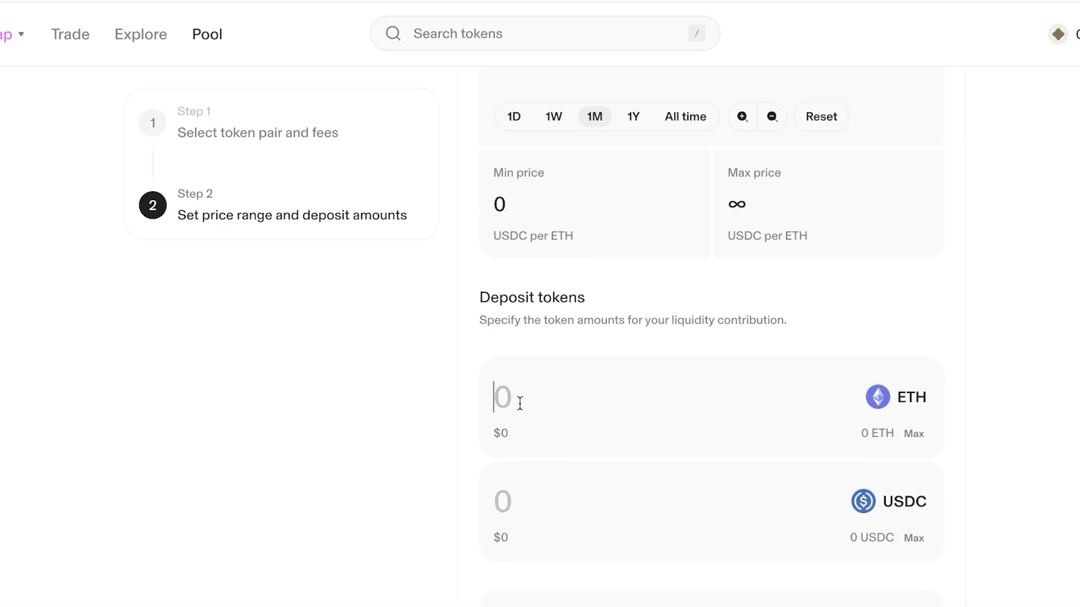
{"action": "type", "text": "1"}
{"action": "scroll", "coordinate": [520, 397], "scroll_direction": "down", "scroll_amount": 1}
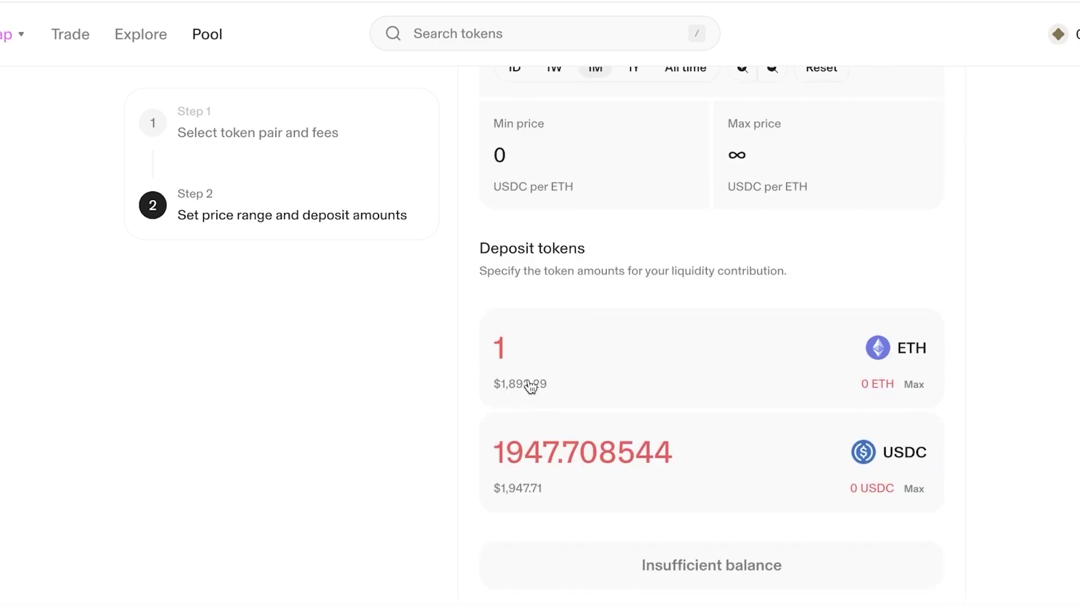
{"action": "key", "text": "BackSpace"}
{"action": "type", "text": "0.0001"}
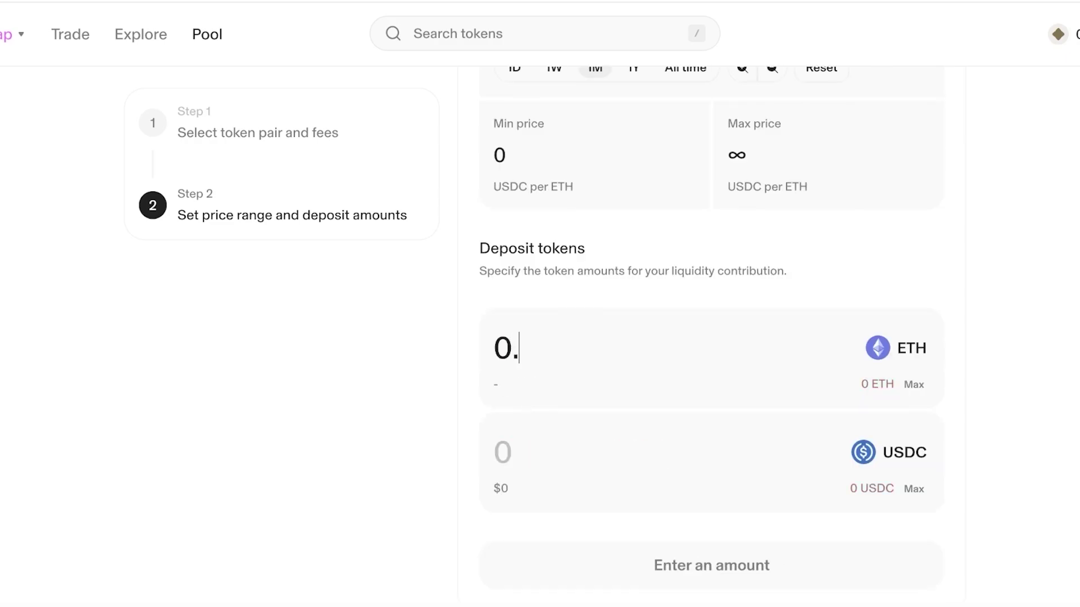
{"action": "scroll", "coordinate": [477, 400], "scroll_direction": "up", "scroll_amount": 10}
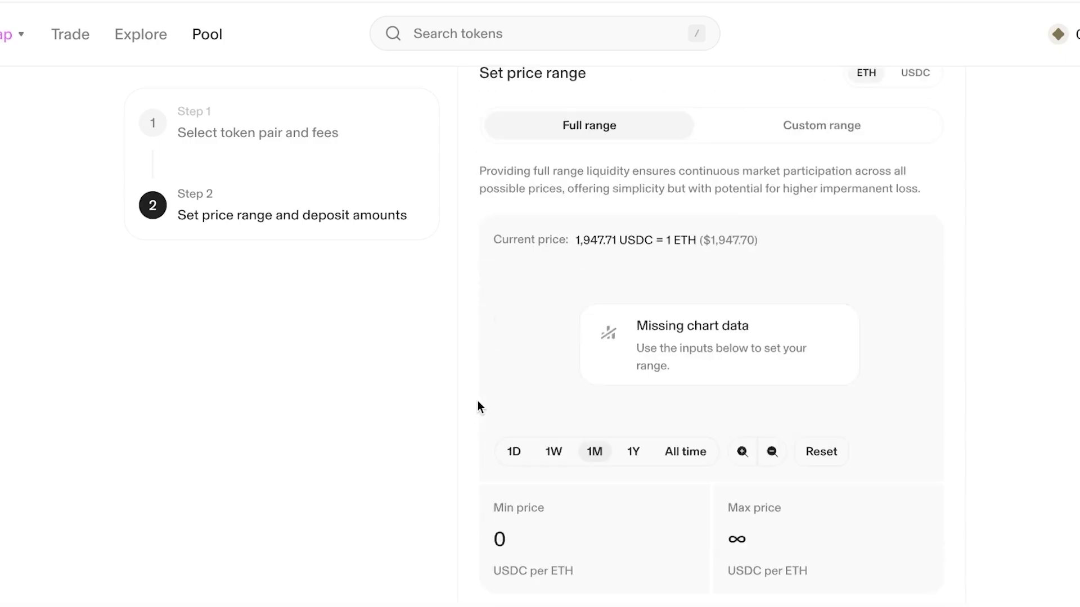
Restart setup via Pool > View positions and Create position for a blank form
{"action": "mouse_move", "coordinate": [213, 45]}
{"action": "left_click", "coordinate": [212, 79]}
{"action": "left_click", "coordinate": [198, 127]}
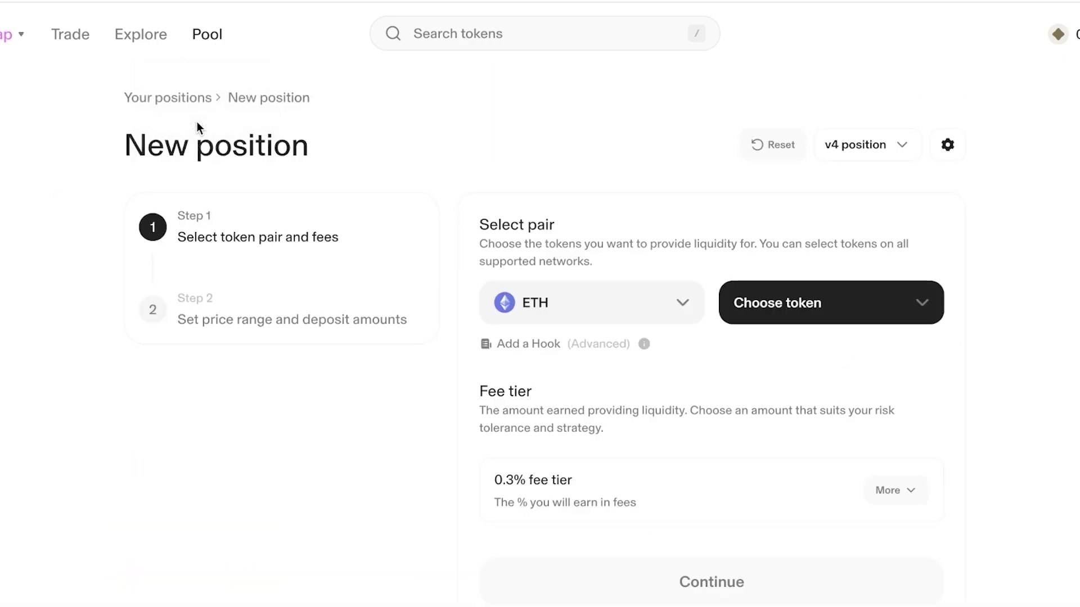
Open the positions overview and check the Status, Protocol and network filters
{"action": "mouse_move", "coordinate": [209, 45]}
{"action": "left_click", "coordinate": [212, 81]}
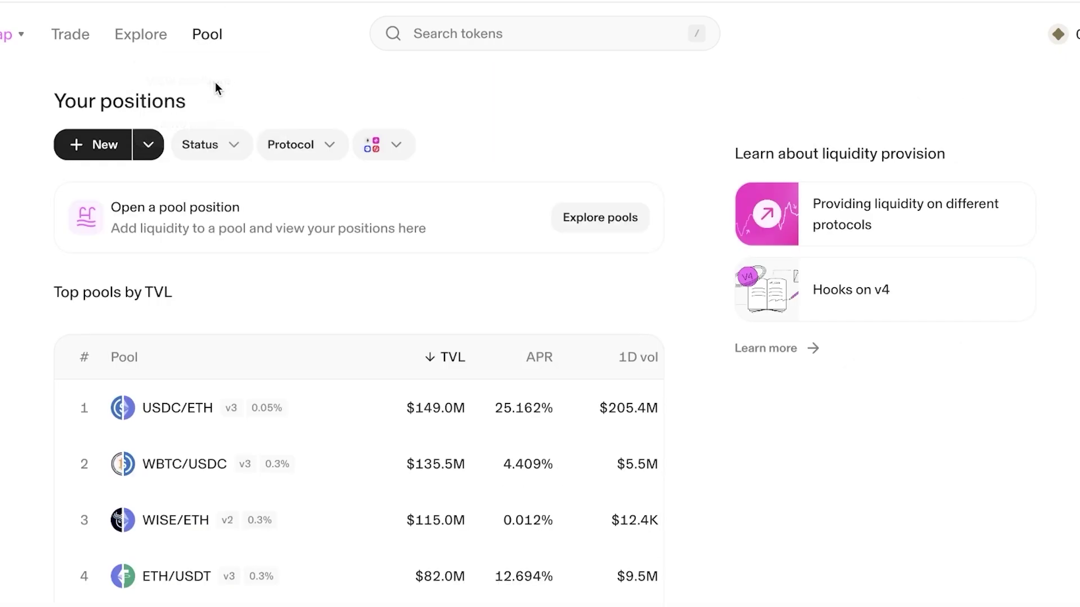
{"action": "left_click", "coordinate": [218, 149]}
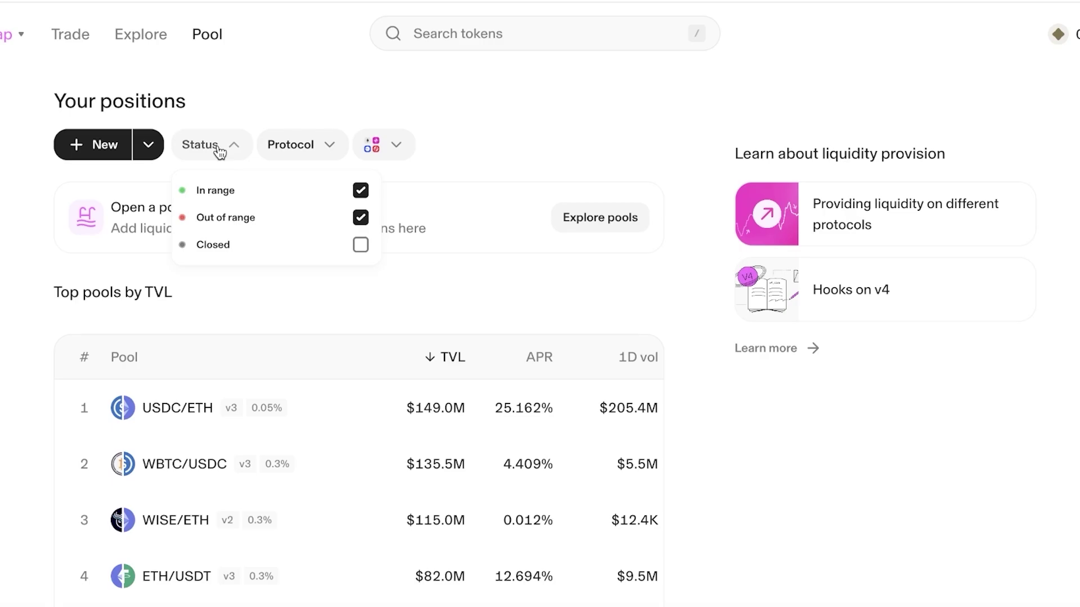
{"action": "left_click", "coordinate": [293, 147]}
{"action": "left_click", "coordinate": [371, 150]}
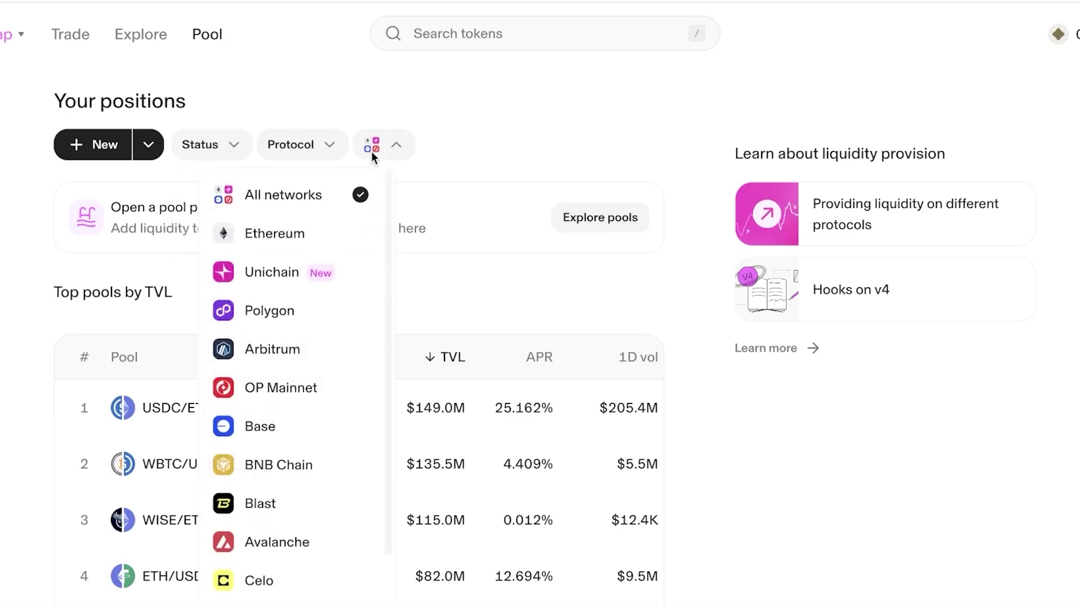
{"action": "left_click", "coordinate": [467, 181]}
Scroll the pools table and open the article on providing liquidity across protocols
{"action": "scroll", "coordinate": [468, 181], "scroll_direction": "down", "scroll_amount": 4}
{"action": "scroll", "coordinate": [468, 183], "scroll_direction": "down", "scroll_amount": 3}
{"action": "scroll", "coordinate": [470, 188], "scroll_direction": "down", "scroll_amount": 2}
{"action": "scroll", "coordinate": [470, 187], "scroll_direction": "up", "scroll_amount": 2}
{"action": "scroll", "coordinate": [470, 186], "scroll_direction": "up", "scroll_amount": 3}
{"action": "scroll", "coordinate": [470, 186], "scroll_direction": "down", "scroll_amount": 5}
{"action": "scroll", "coordinate": [470, 185], "scroll_direction": "up", "scroll_amount": 10}
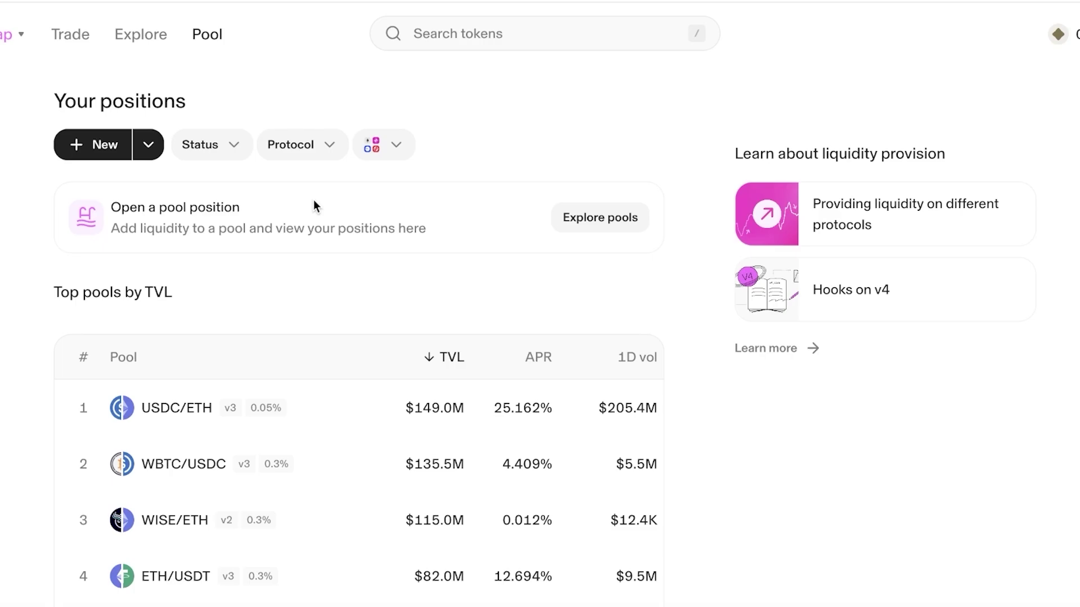
{"action": "left_click", "coordinate": [813, 225]}
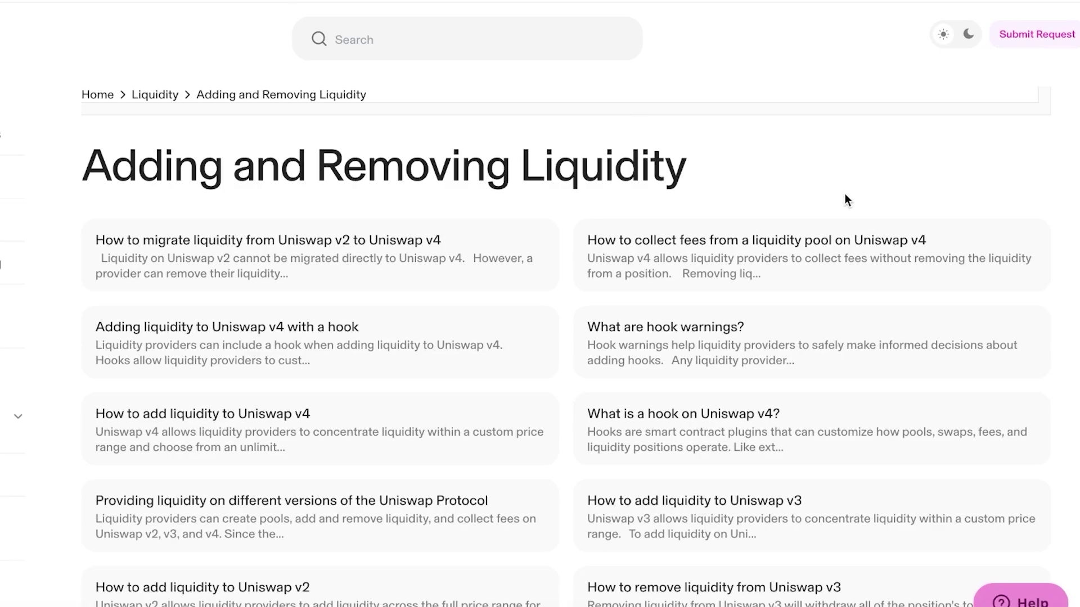
Open the What are hook warnings? article from the Adding and Removing Liquidity list
{"action": "scroll", "coordinate": [845, 198], "scroll_direction": "down", "scroll_amount": 15}
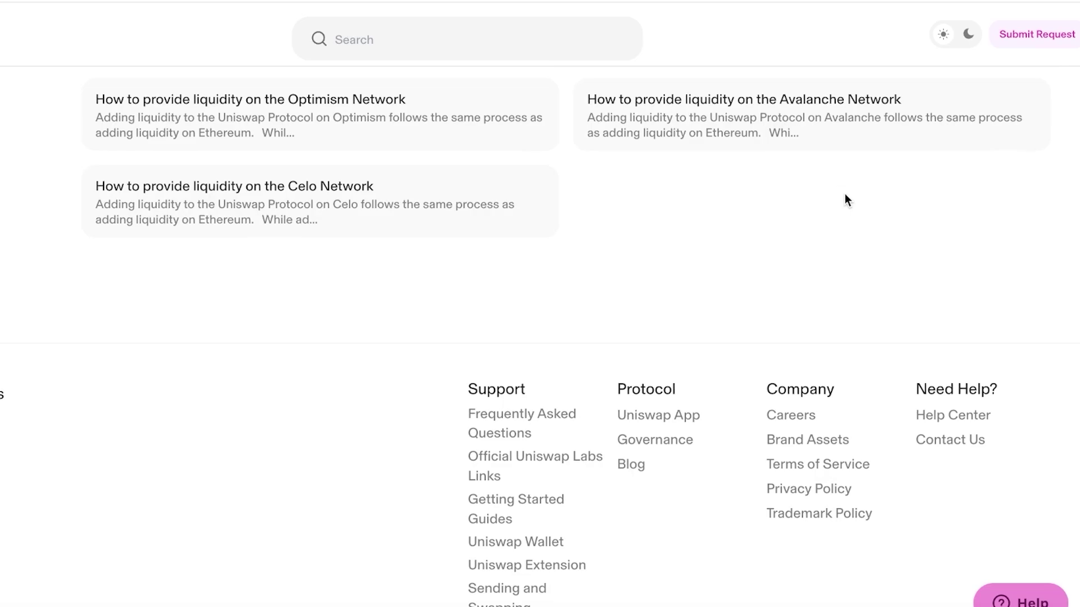
{"action": "scroll", "coordinate": [845, 198], "scroll_direction": "up", "scroll_amount": 4}
{"action": "scroll", "coordinate": [847, 201], "scroll_direction": "up", "scroll_amount": 5}
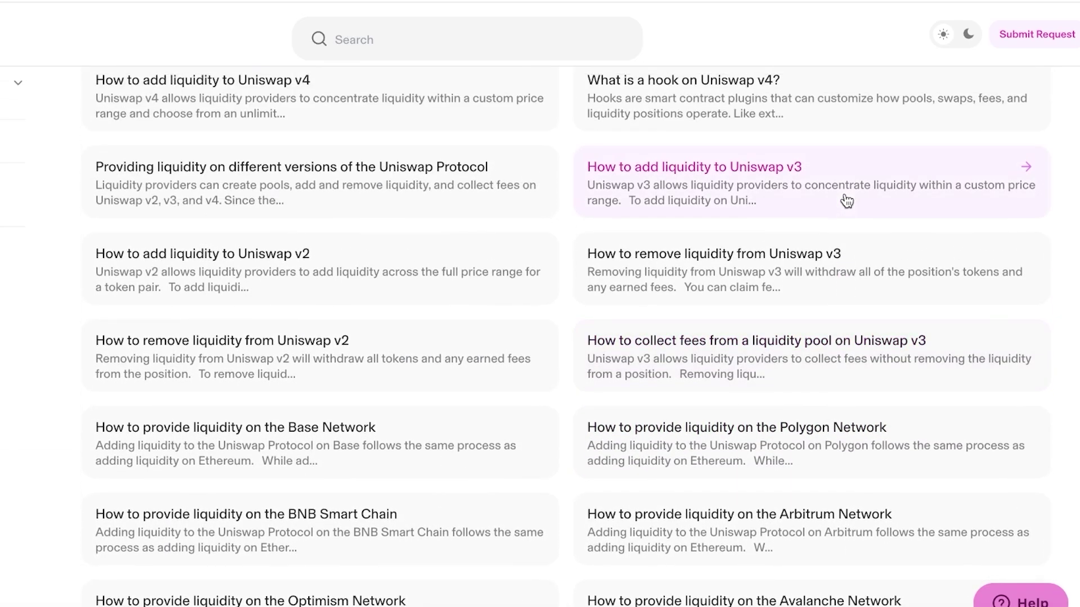
{"action": "scroll", "coordinate": [847, 201], "scroll_direction": "up", "scroll_amount": 3}
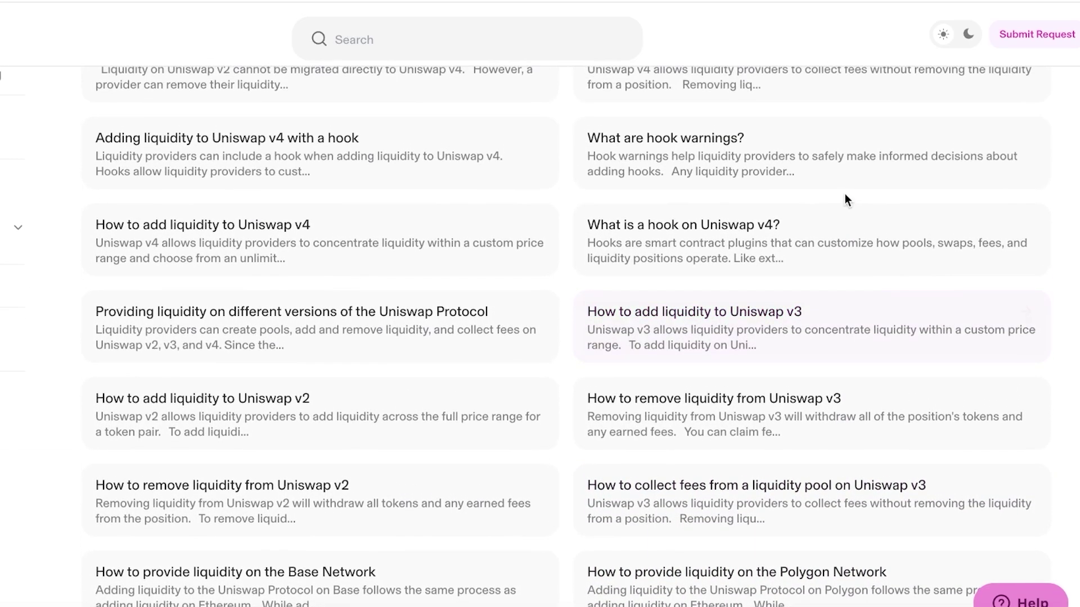
{"action": "scroll", "coordinate": [845, 197], "scroll_direction": "up", "scroll_amount": 4}
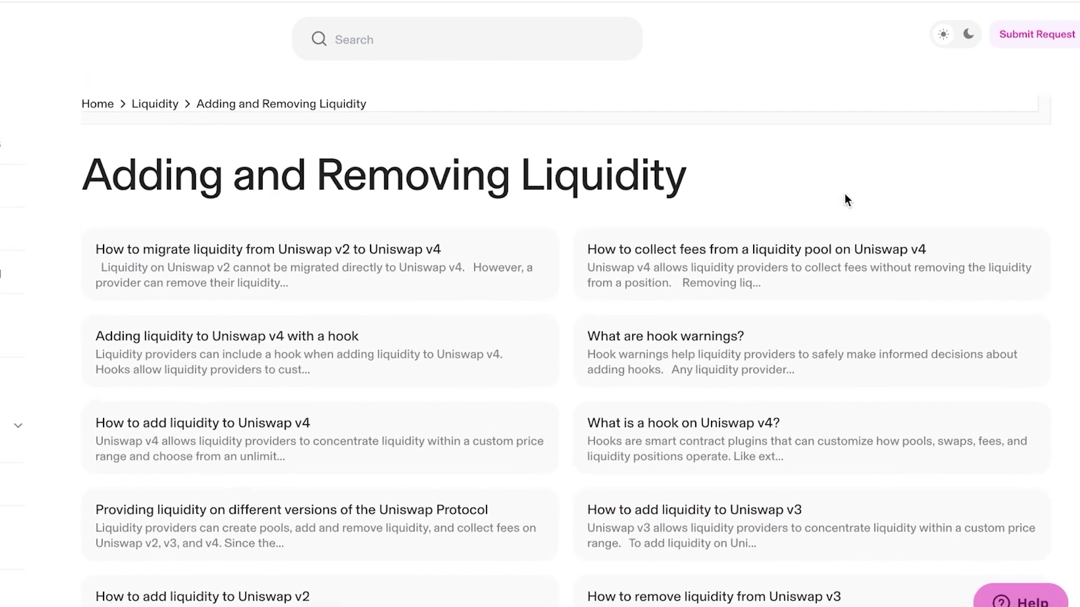
{"action": "left_click", "coordinate": [747, 344]}
Read through the hook flags table, then go back to the Uniswap pools page
{"action": "scroll", "coordinate": [470, 255], "scroll_direction": "down", "scroll_amount": 7}
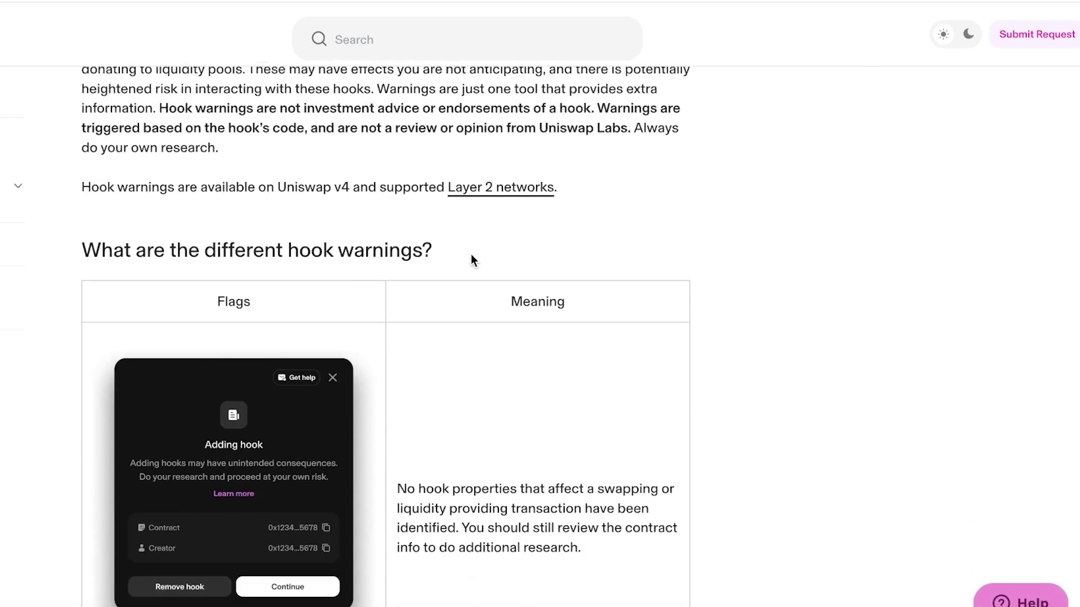
{"action": "scroll", "coordinate": [471, 256], "scroll_direction": "down", "scroll_amount": 5}
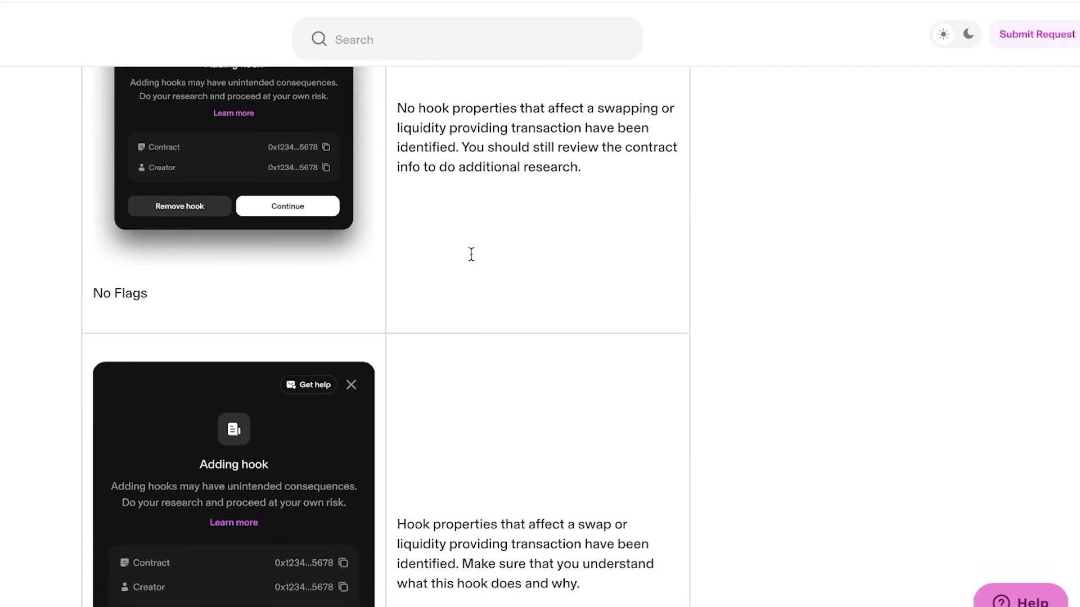
{"action": "scroll", "coordinate": [471, 256], "scroll_direction": "down", "scroll_amount": 8}
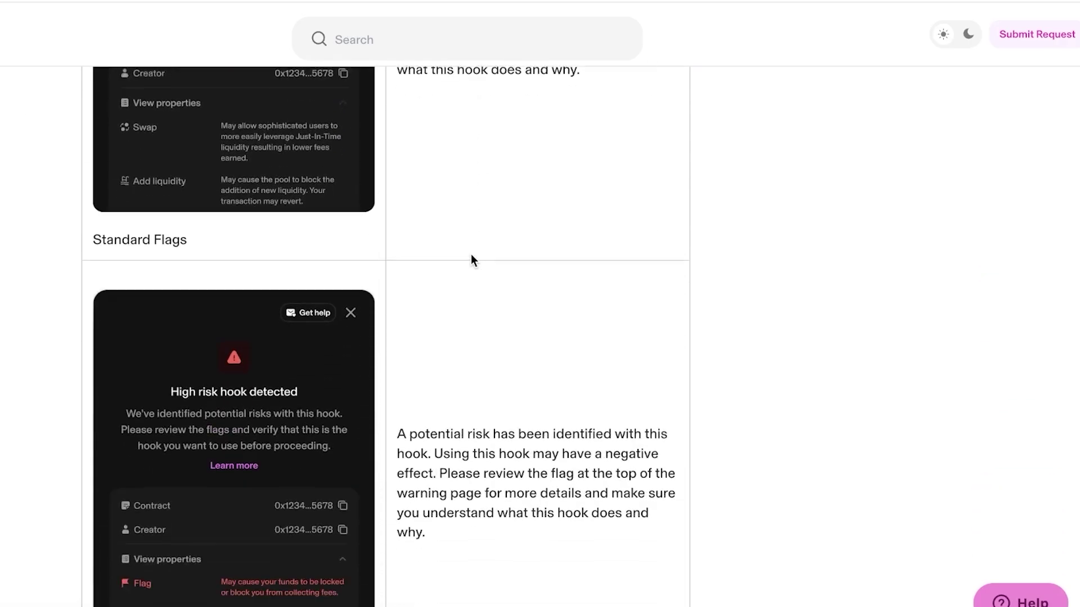
{"action": "scroll", "coordinate": [472, 256], "scroll_direction": "up", "scroll_amount": 20}
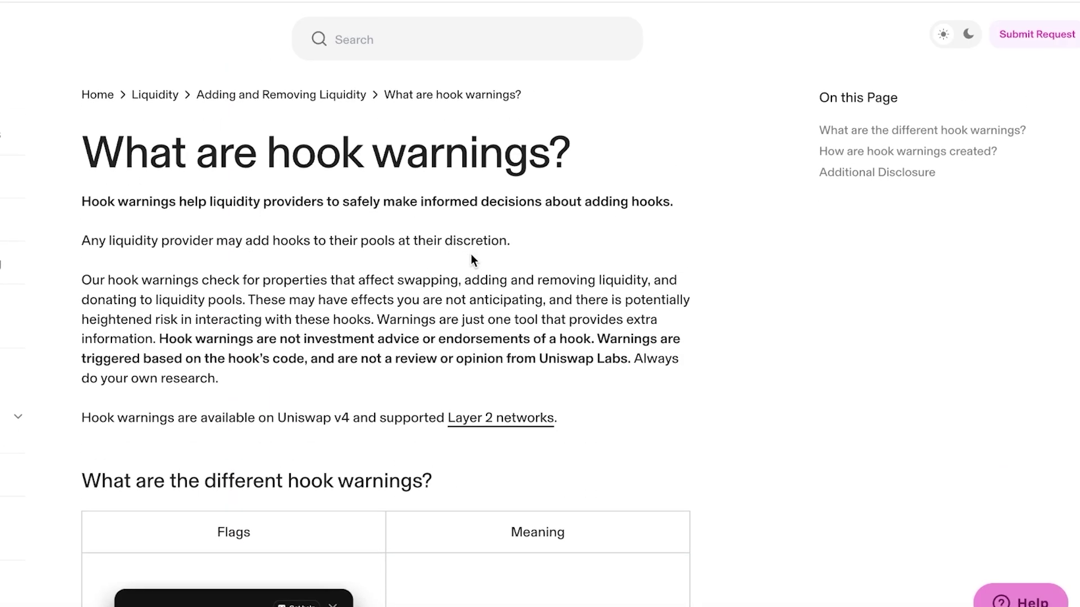
{"action": "scroll", "coordinate": [471, 259], "scroll_direction": "down", "scroll_amount": 20}
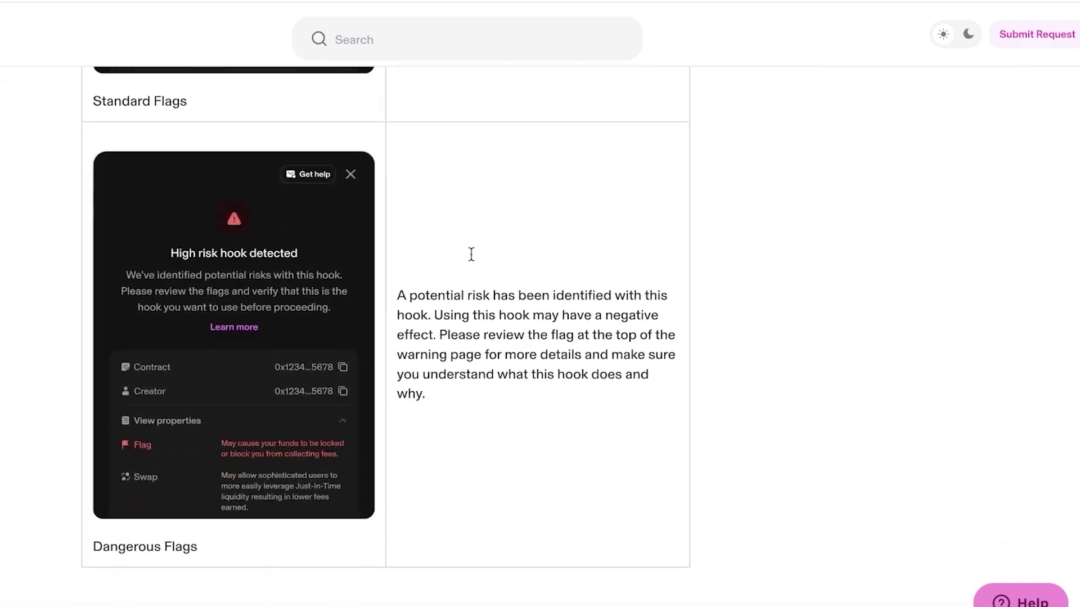
{"action": "key", "text": "alt+Left"}
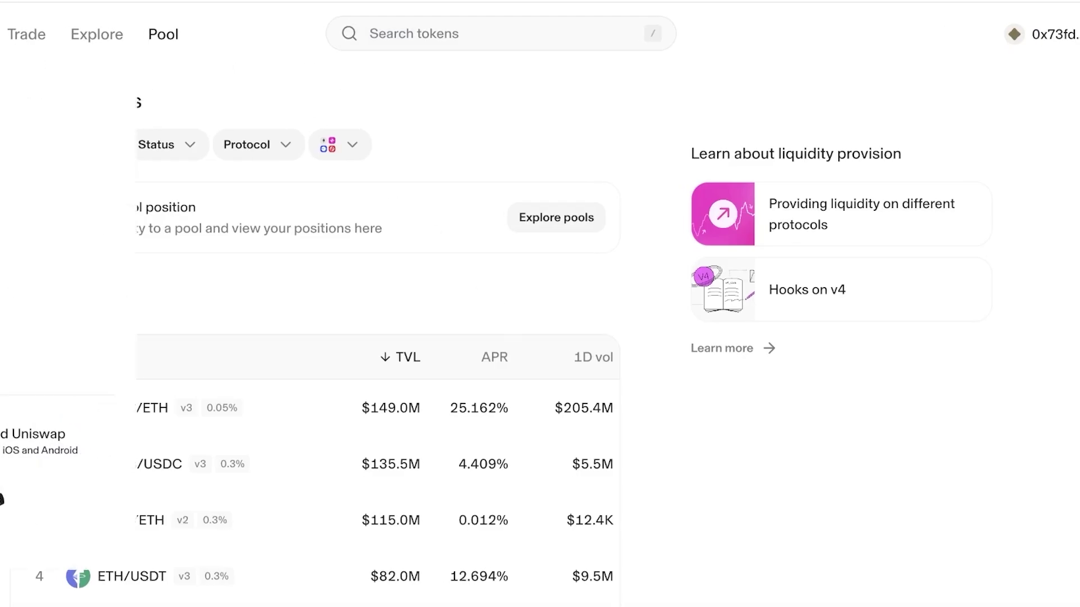
Disconnect the current wallet and choose the Uniswap Extension for Google Chrome
{"action": "left_click", "coordinate": [26, 38]}
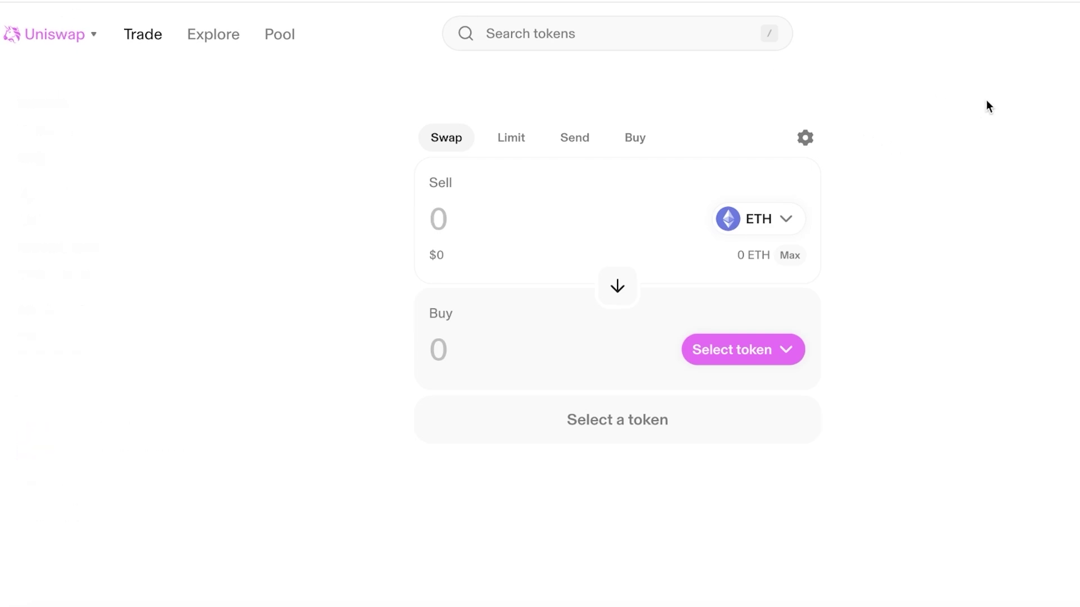
{"action": "left_click", "coordinate": [1024, 53]}
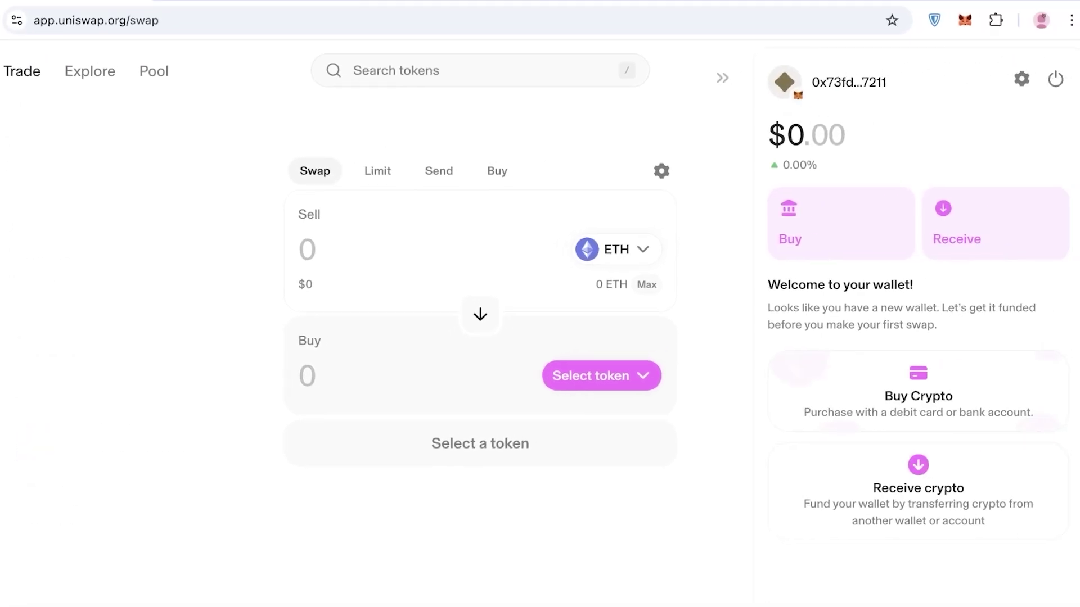
{"action": "left_click", "coordinate": [1020, 80]}
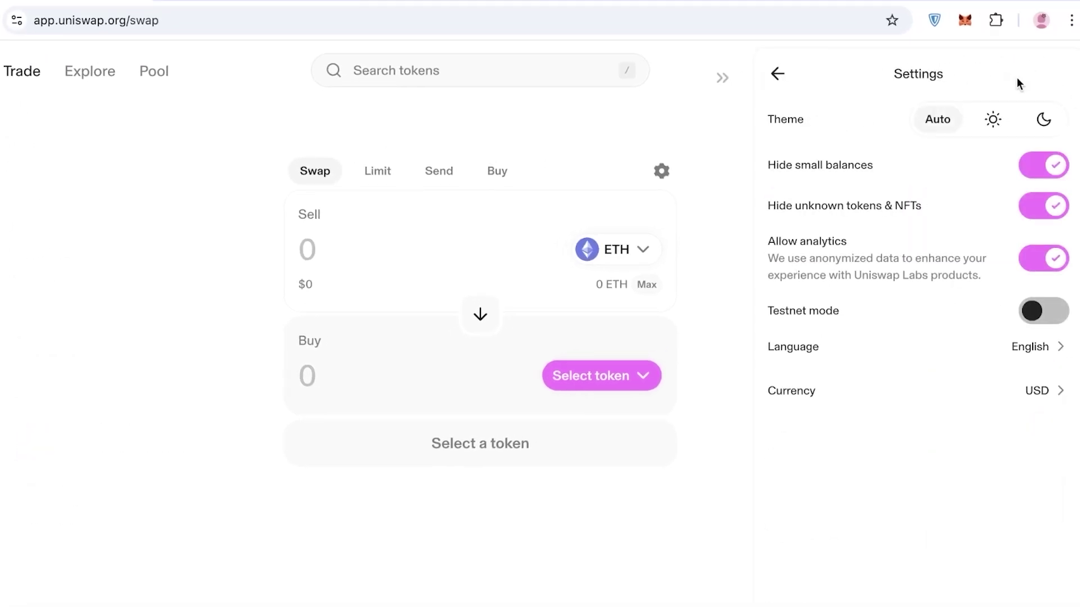
{"action": "left_click", "coordinate": [778, 77]}
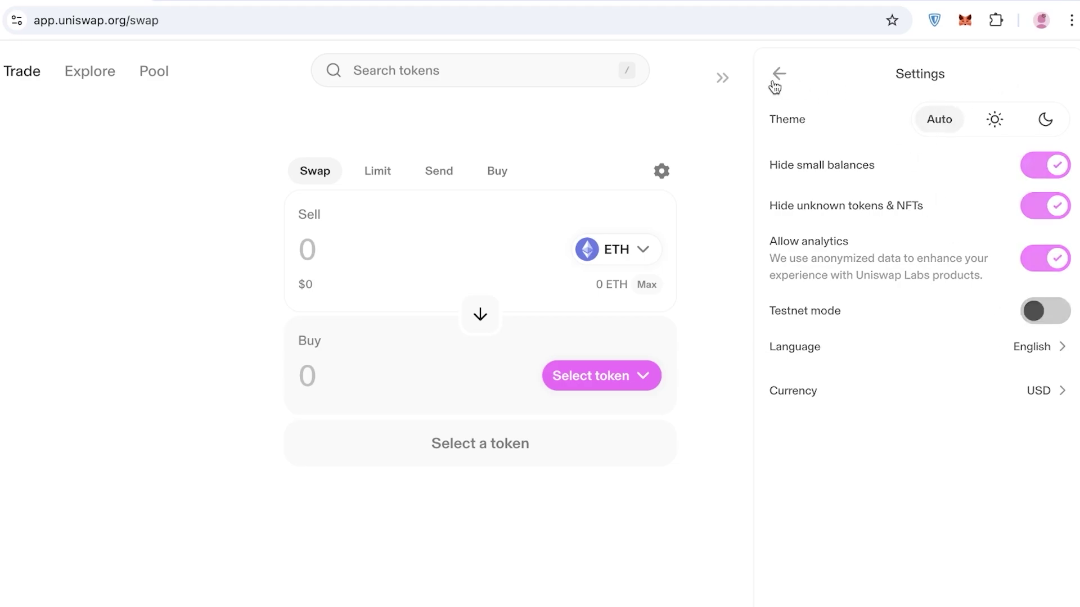
{"action": "left_click", "coordinate": [1058, 94]}
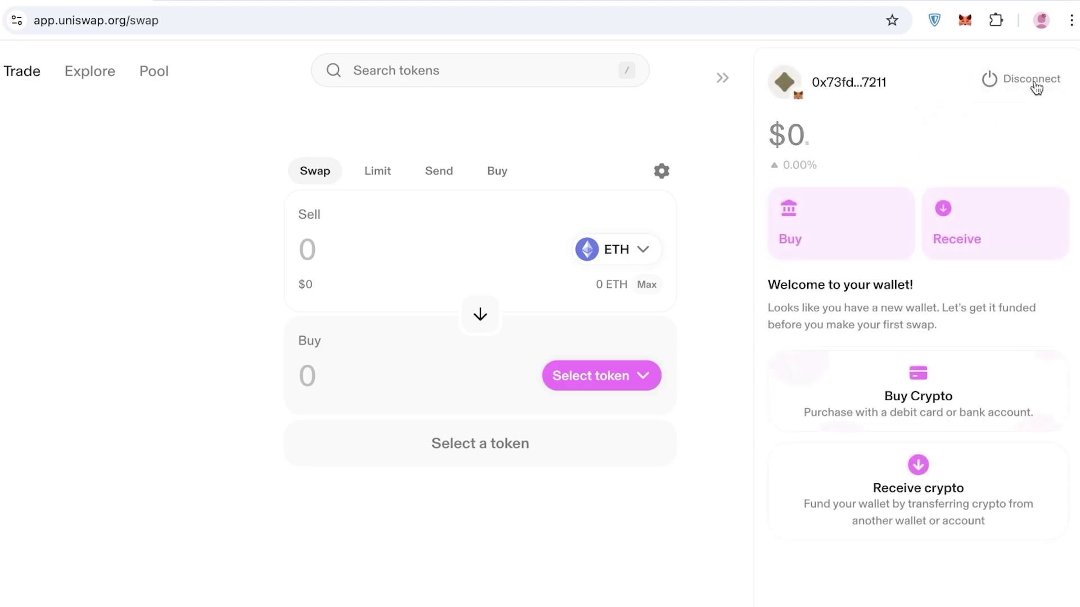
{"action": "left_click", "coordinate": [1034, 81]}
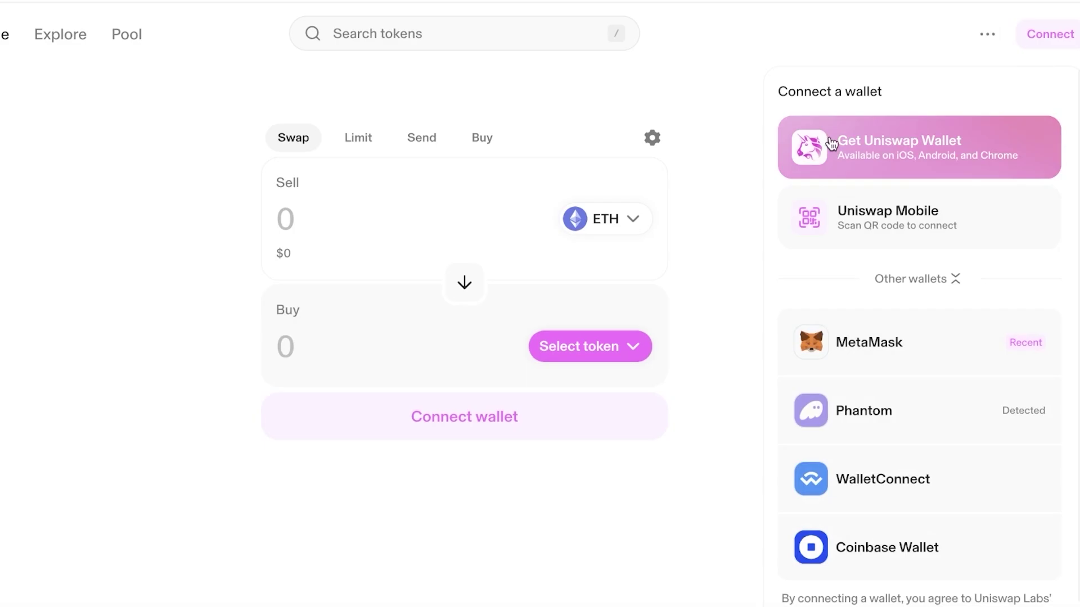
{"action": "left_click", "coordinate": [869, 177]}
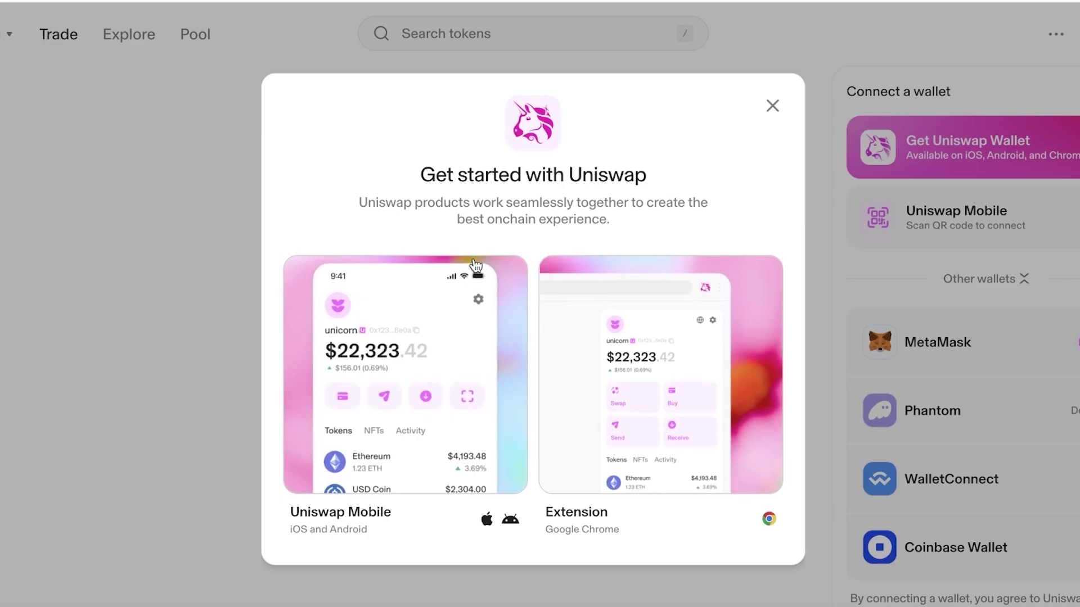
{"action": "left_click", "coordinate": [599, 304]}
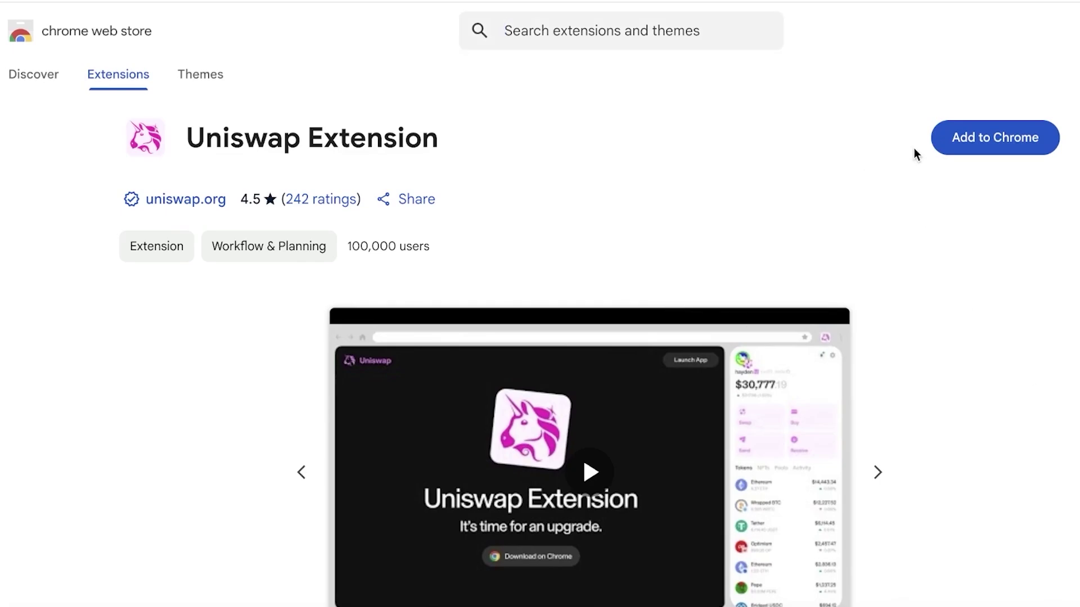
Install the Uniswap Extension in Chrome and open it from recent downloads
{"action": "left_click", "coordinate": [955, 150]}
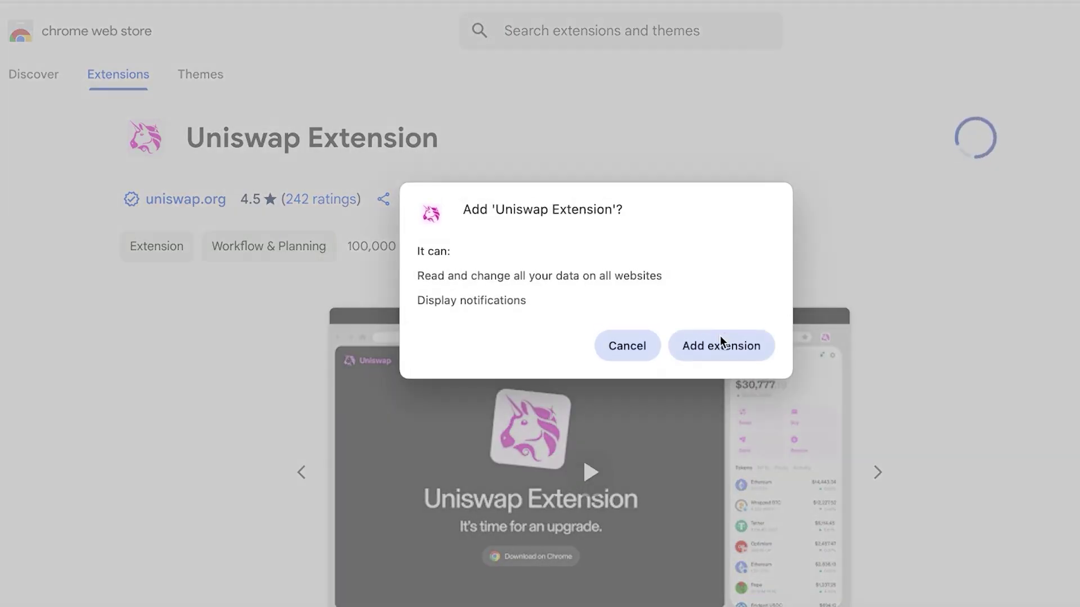
{"action": "left_click", "coordinate": [722, 343]}
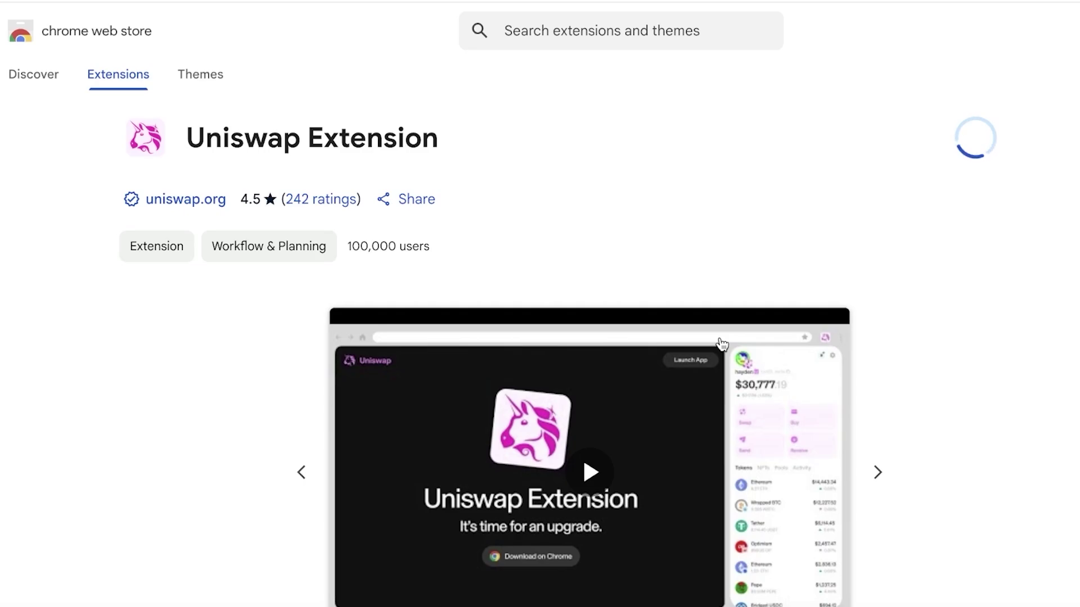
{"action": "left_click", "coordinate": [1024, 21]}
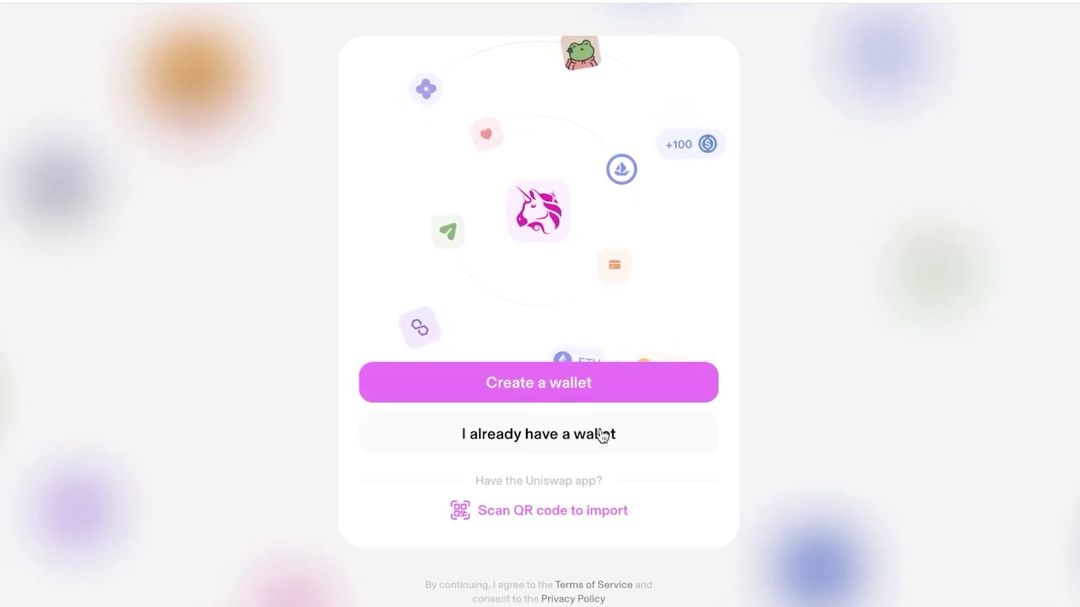
Start a brand-new wallet in Uniswap Extension and give it a username
{"action": "left_click", "coordinate": [588, 383]}
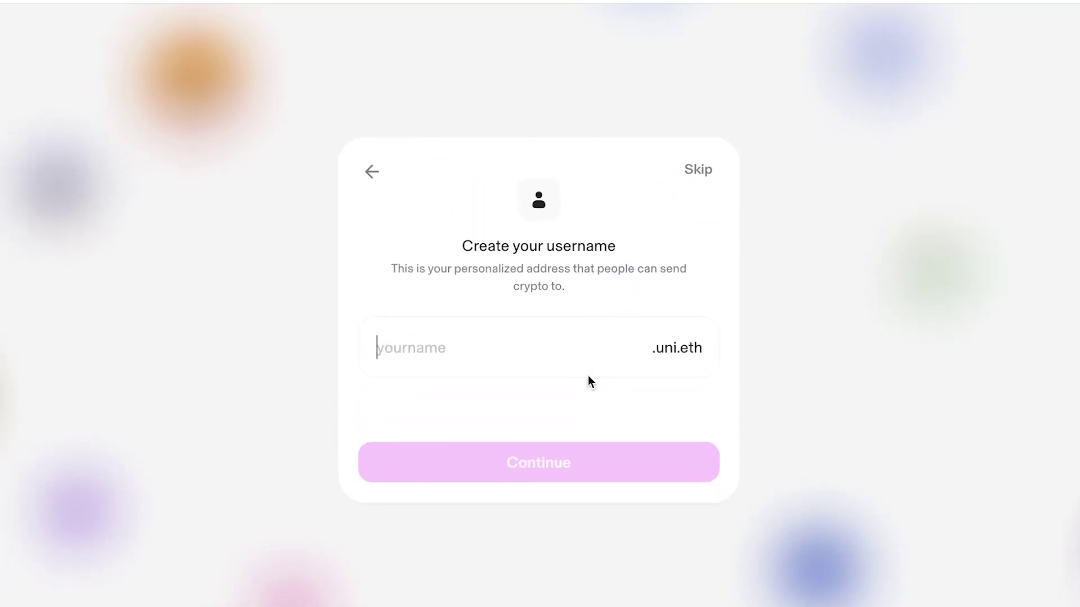
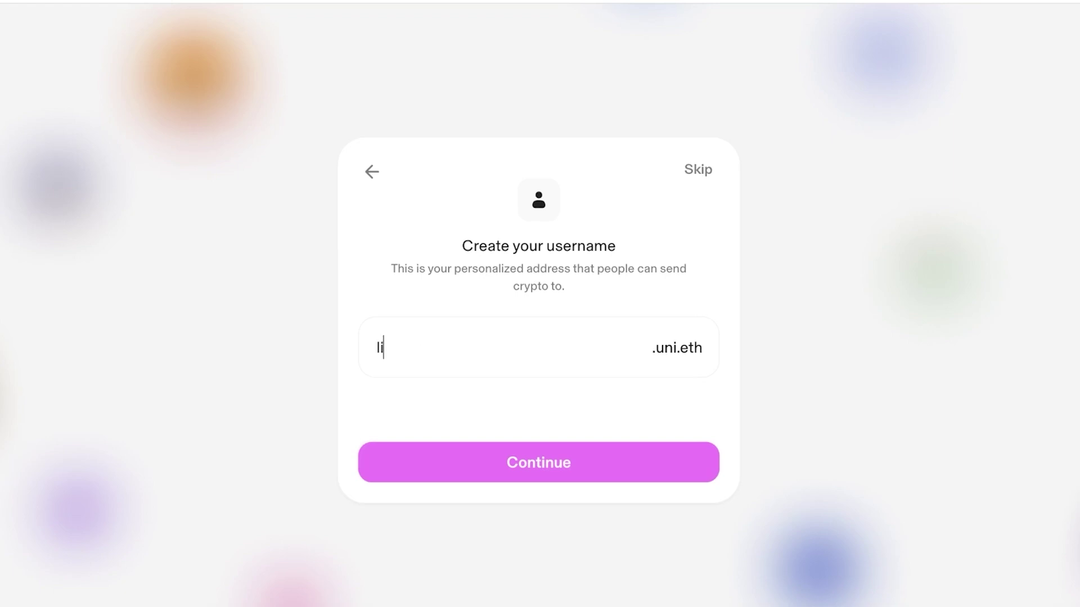
{"action": "left_click", "coordinate": [597, 458]}
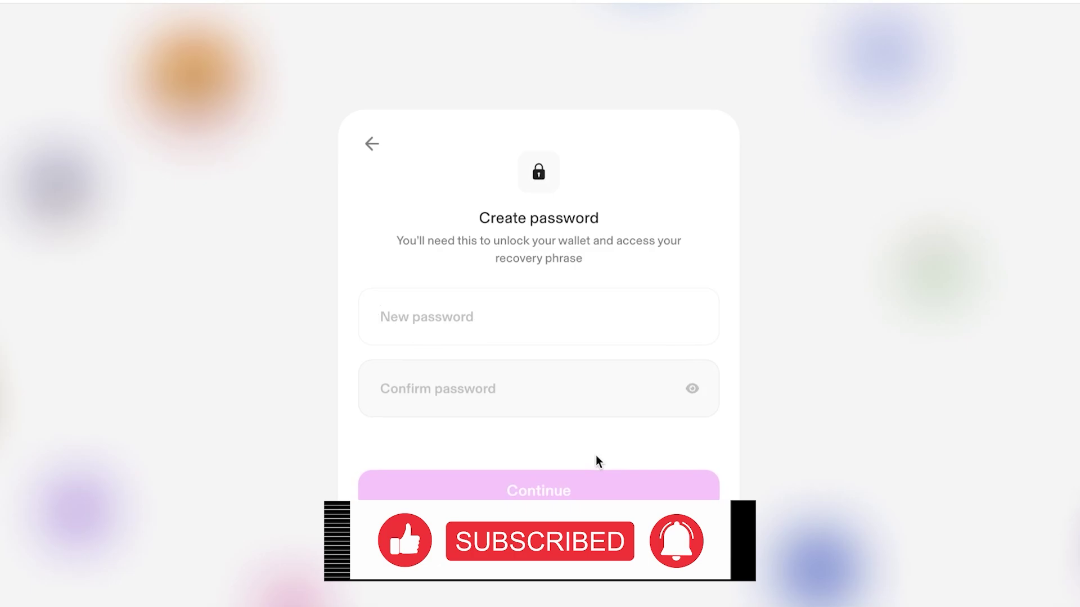
Set and confirm the wallet password, then proceed past the warning to the recovery phrase
{"action": "type", "text": "aaaaaa"}
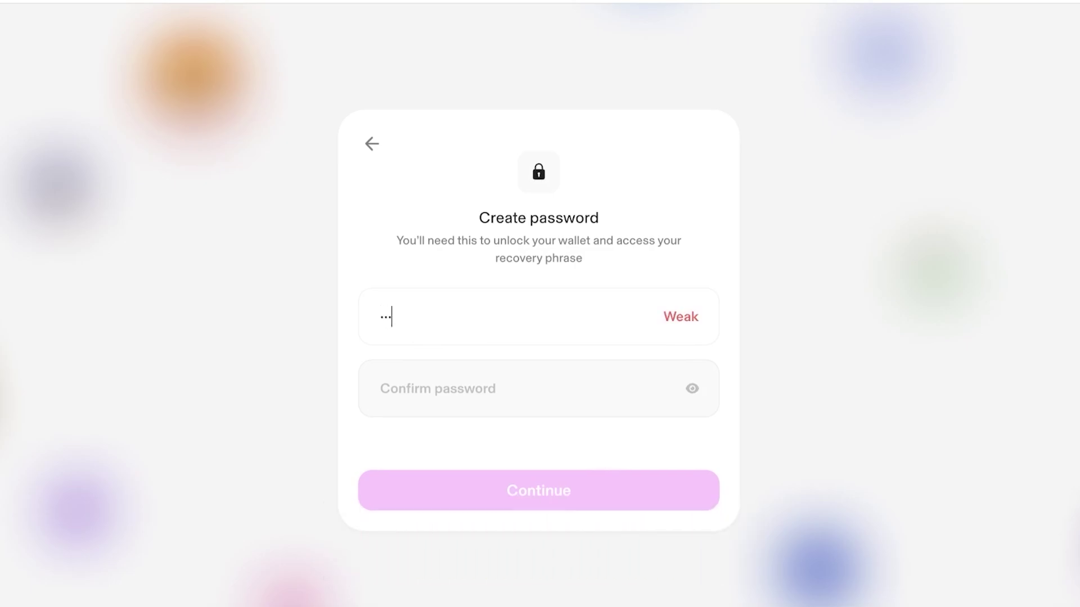
{"action": "type", "text": "aaa"}
{"action": "left_click", "coordinate": [569, 396]}
{"action": "type", "text": "aaaaaa"}
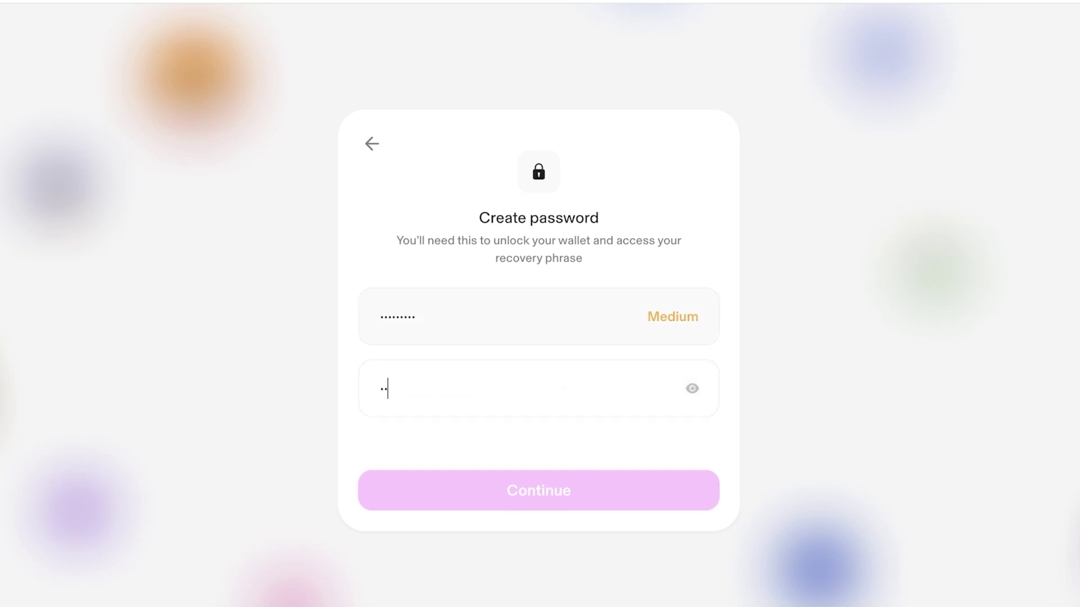
{"action": "type", "text": "aaa"}
{"action": "key", "text": "Return"}
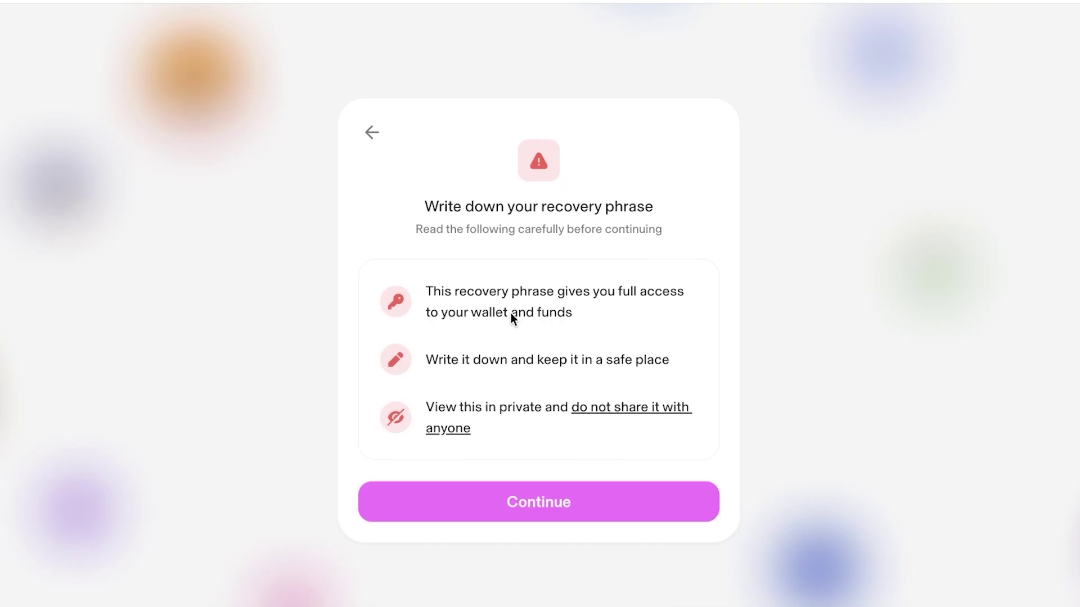
{"action": "left_click", "coordinate": [595, 490]}
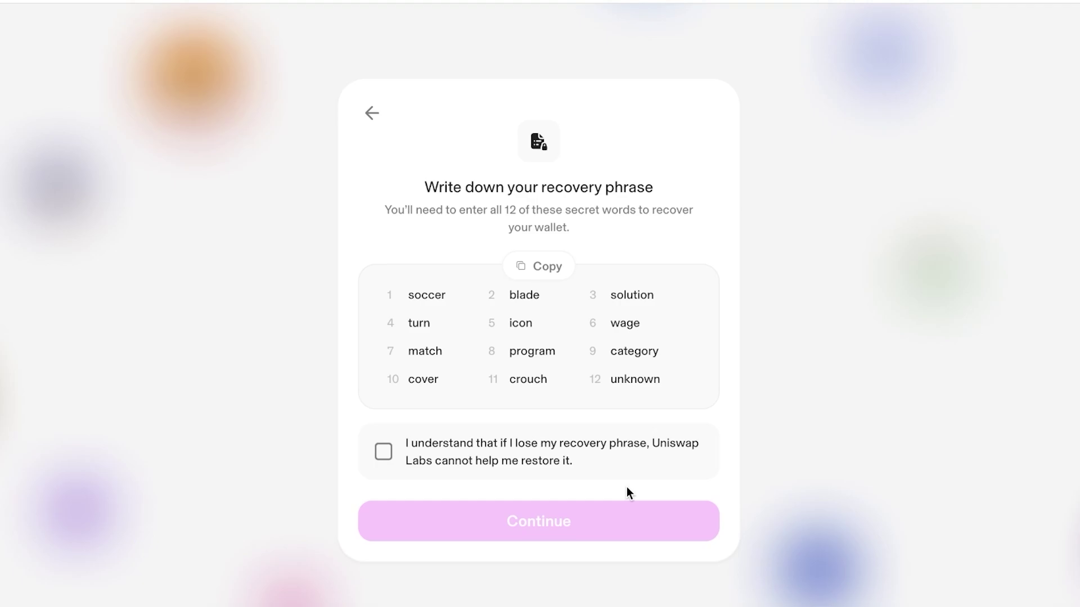
Acknowledge the recovery-phrase warning, enter the 1st, 8th and 9th recovery words, and open the wallet panel
{"action": "left_click", "coordinate": [622, 469]}
{"action": "left_click", "coordinate": [595, 521]}
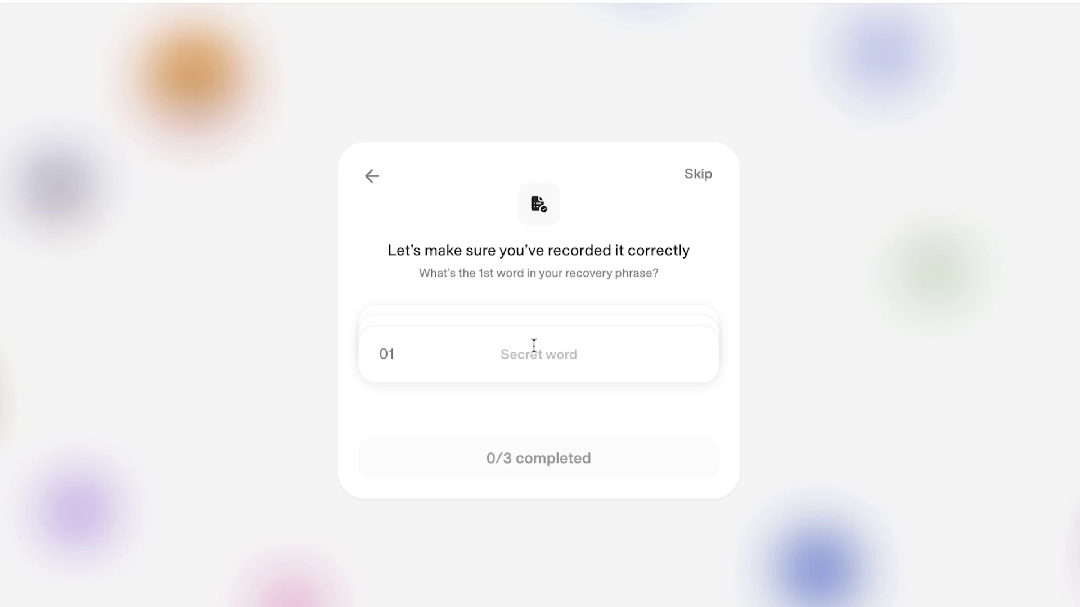
{"action": "key", "text": "BackSpace"}
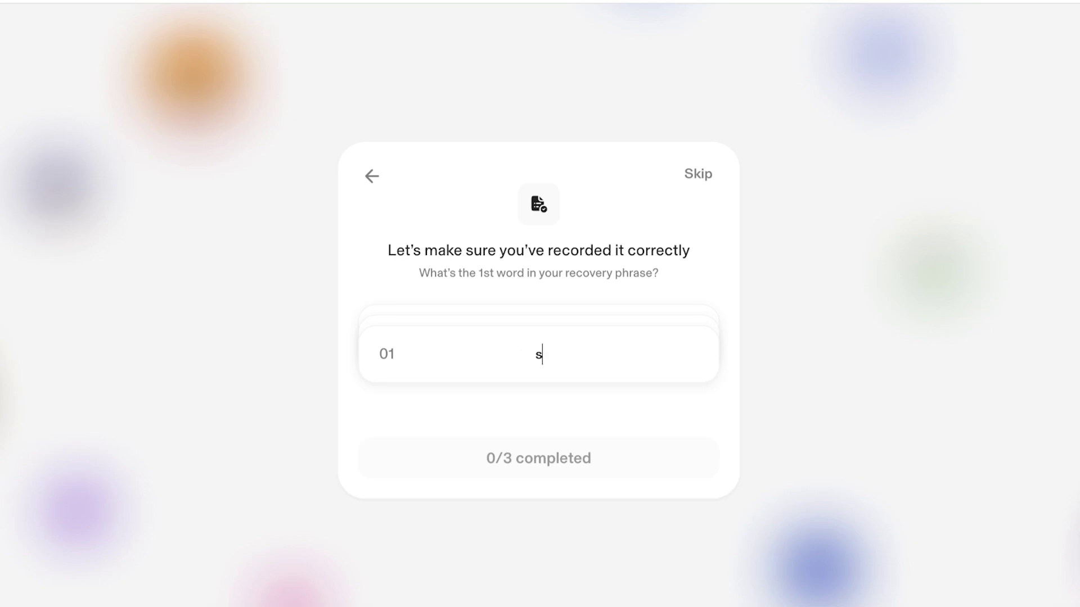
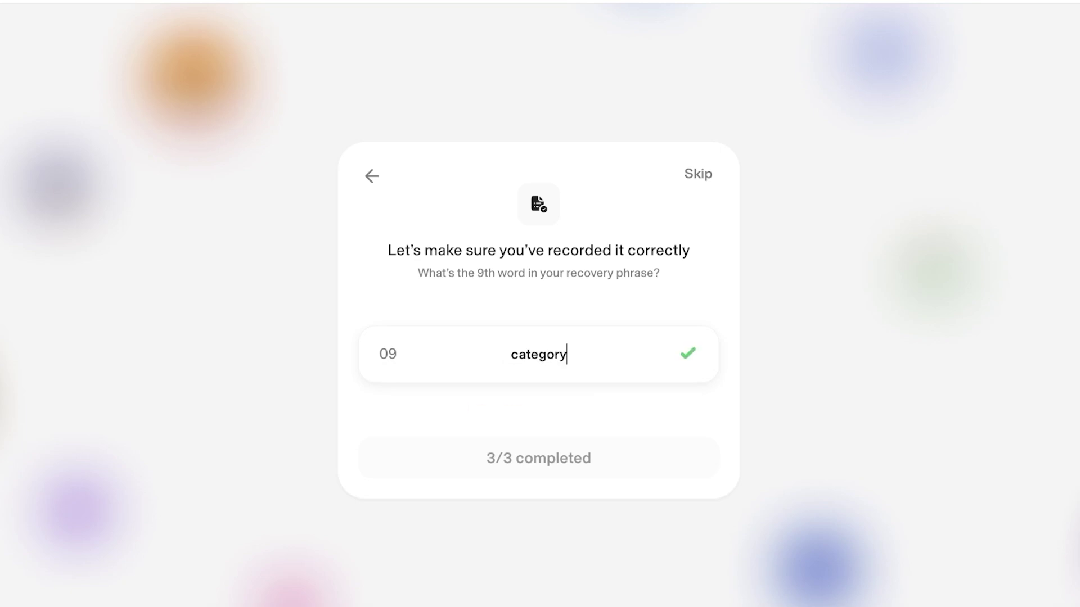
{"action": "left_click", "coordinate": [438, 495]}
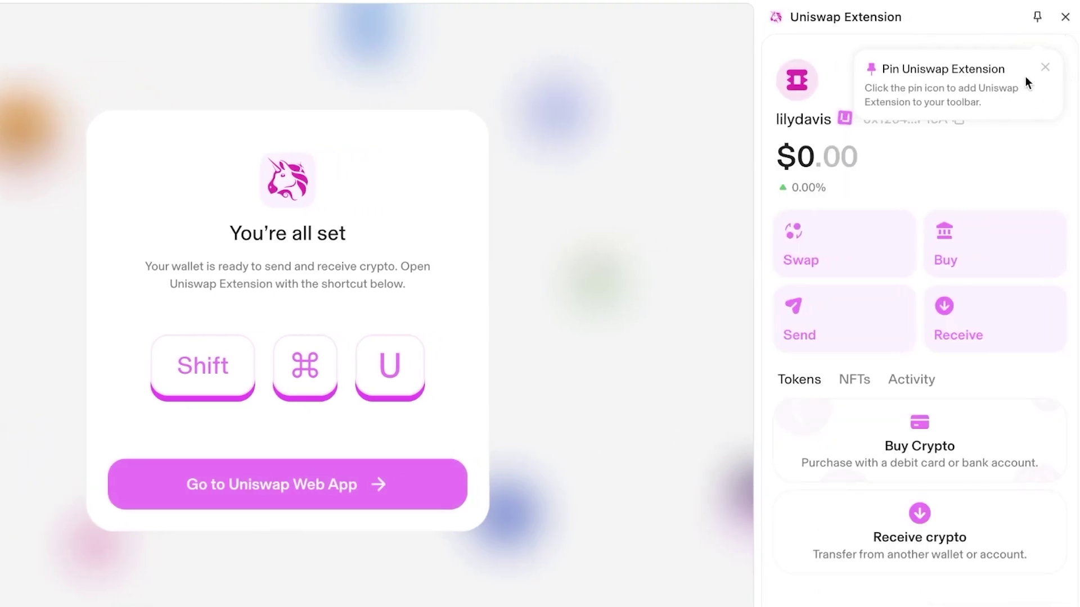
Dismiss the pin tip, copy the wallet address, and briefly check the wallet settings
{"action": "left_click", "coordinate": [1048, 70]}
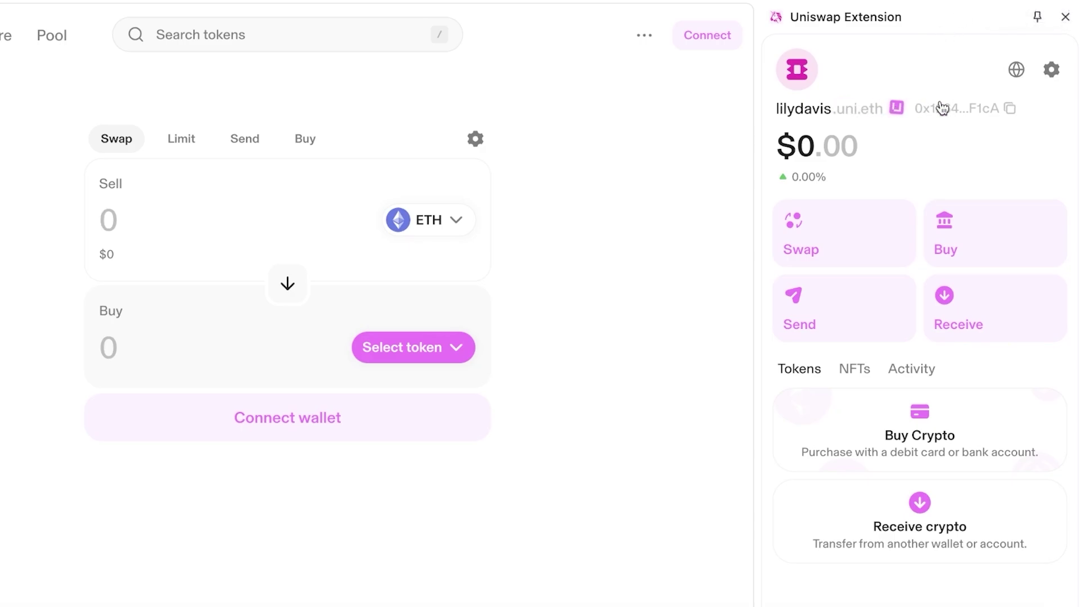
{"action": "left_click", "coordinate": [1000, 105]}
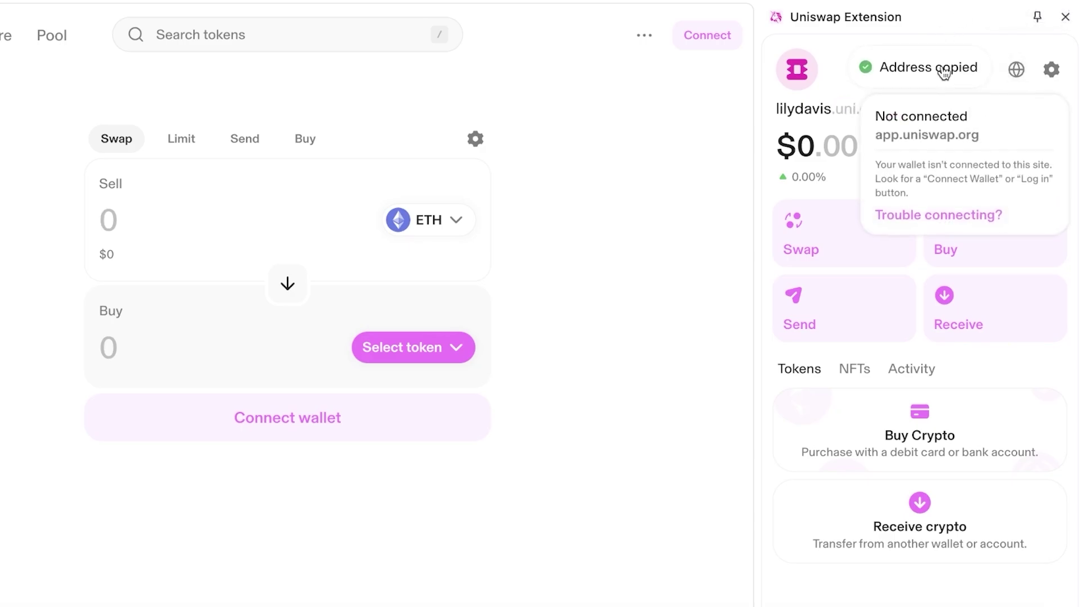
{"action": "left_click", "coordinate": [1051, 70]}
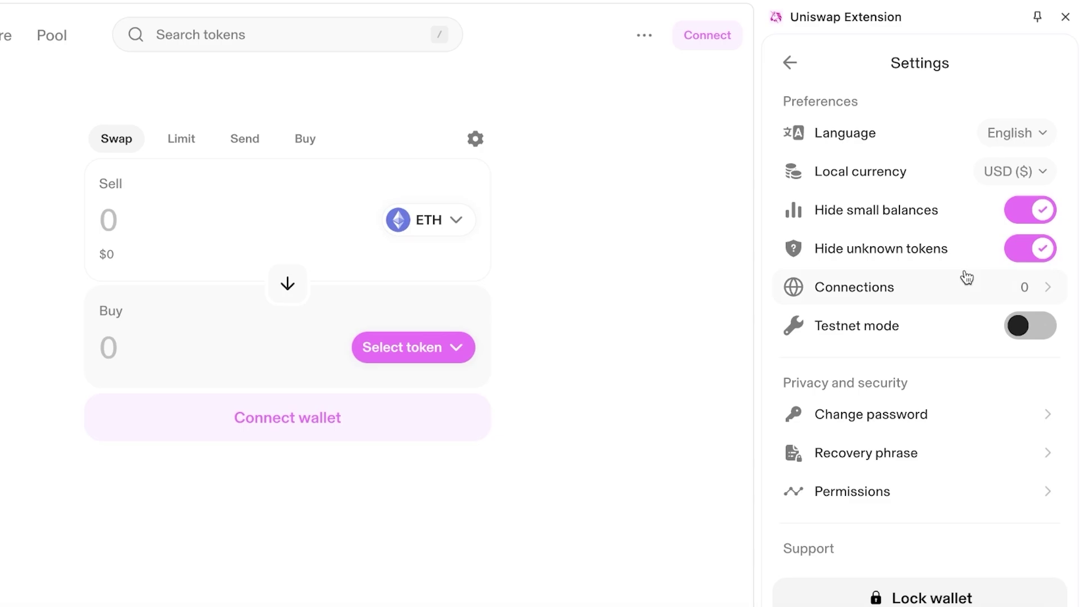
{"action": "scroll", "coordinate": [819, 296], "scroll_direction": "down", "scroll_amount": 1}
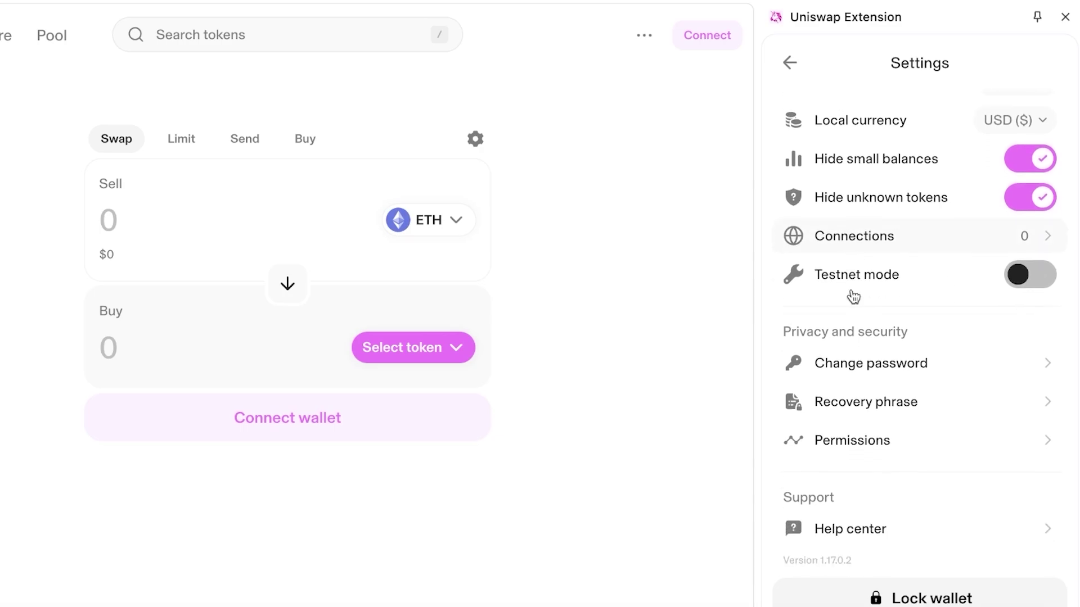
{"action": "left_click", "coordinate": [790, 63]}
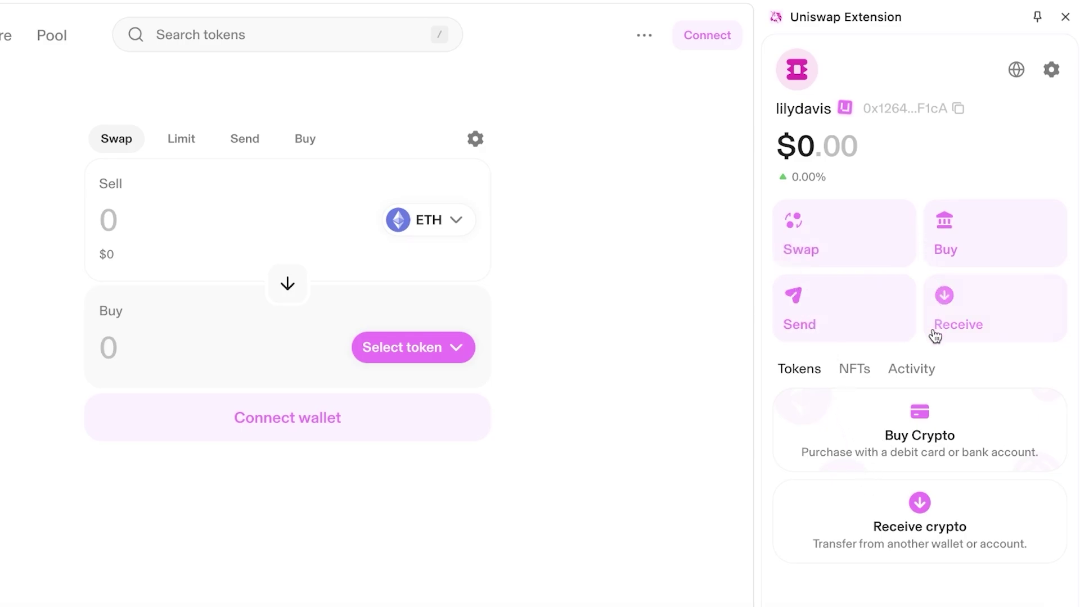
On the Buy Crypto page, connect the Uniswap Extension wallet to the web app
{"action": "left_click", "coordinate": [900, 420]}
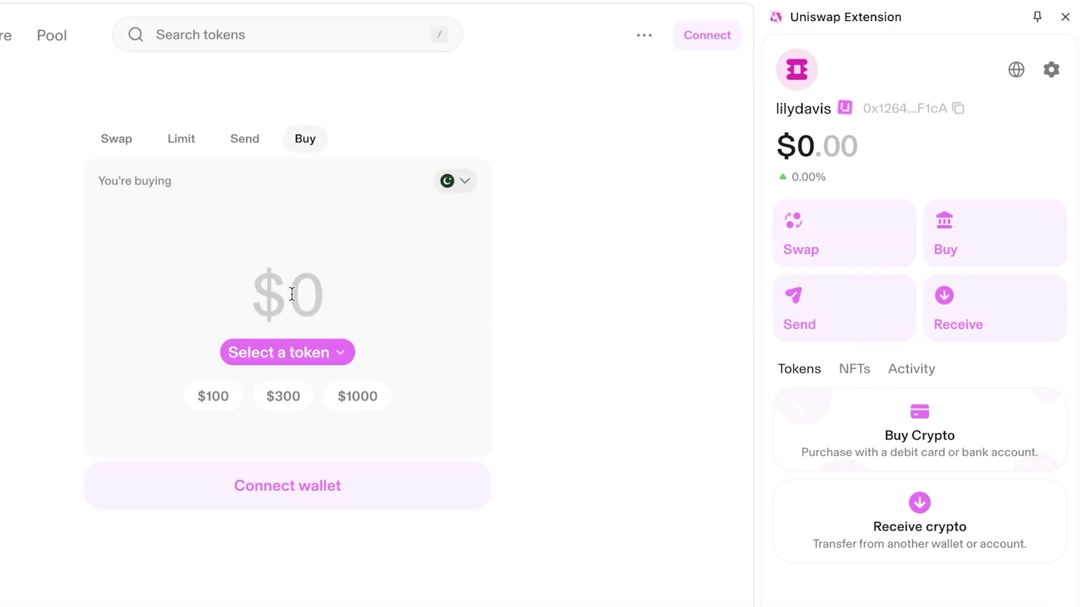
{"action": "left_click", "coordinate": [321, 485]}
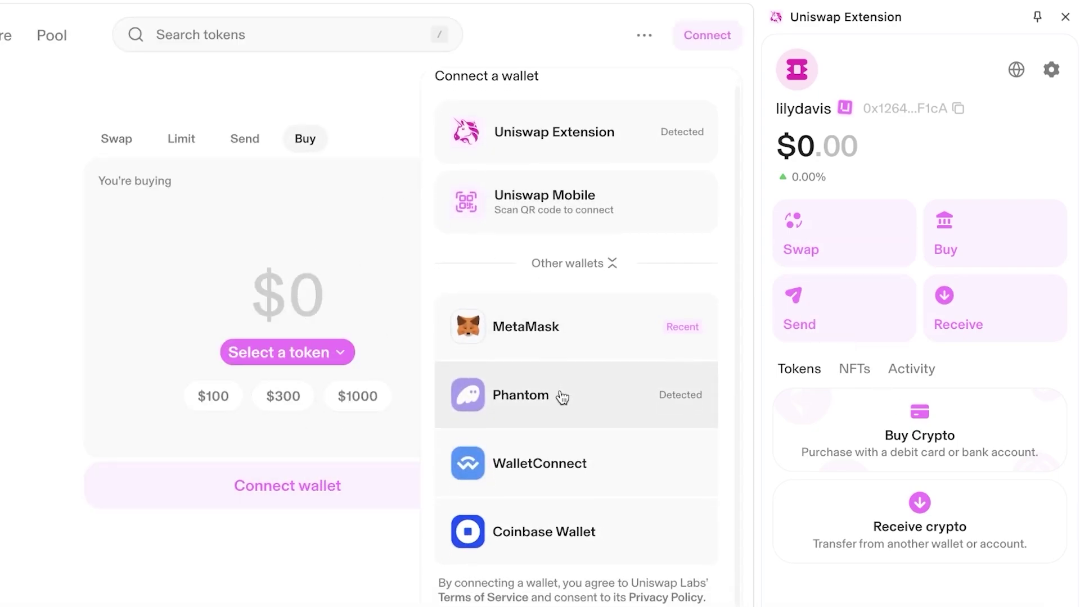
{"action": "left_click", "coordinate": [534, 151]}
{"action": "left_click", "coordinate": [1024, 279]}
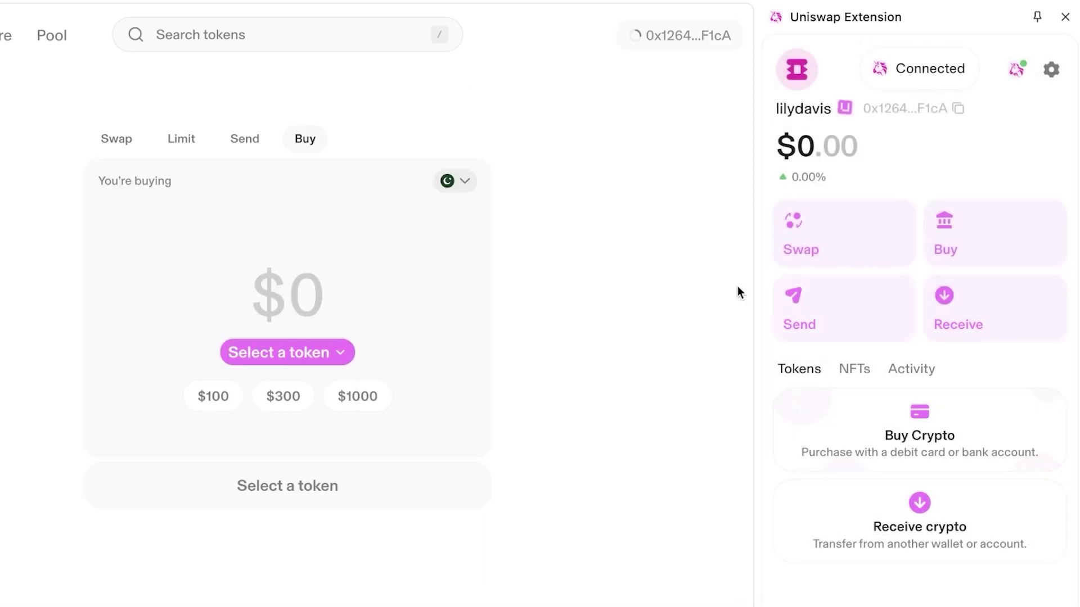